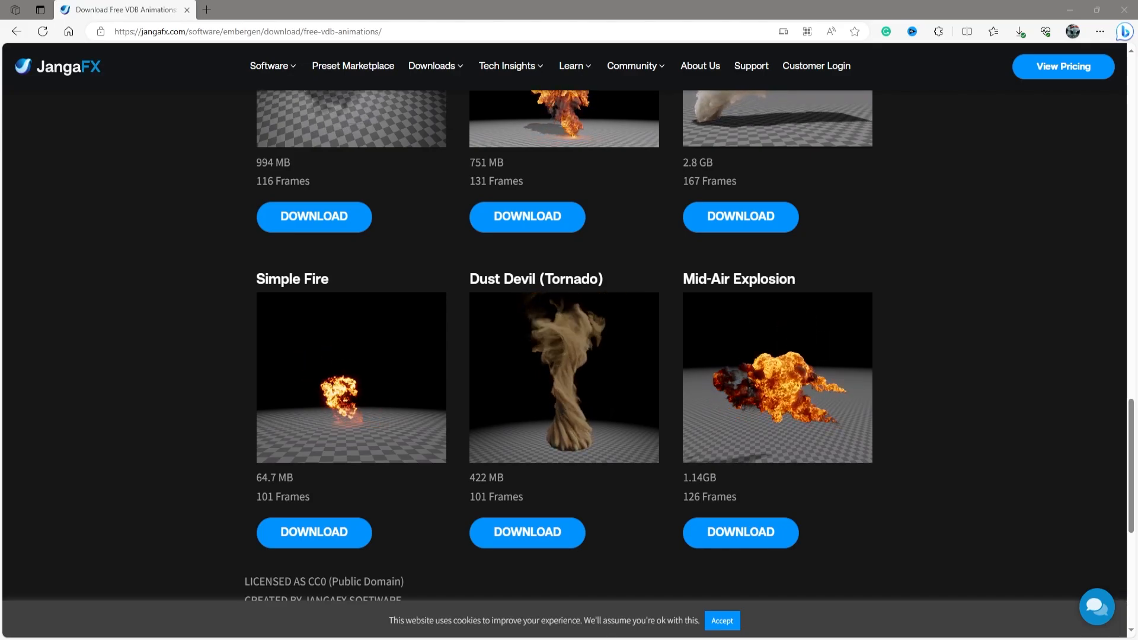
Look through the free VDB animations offered on the JangaFX download page.
scroll(235, 249, up, 3)
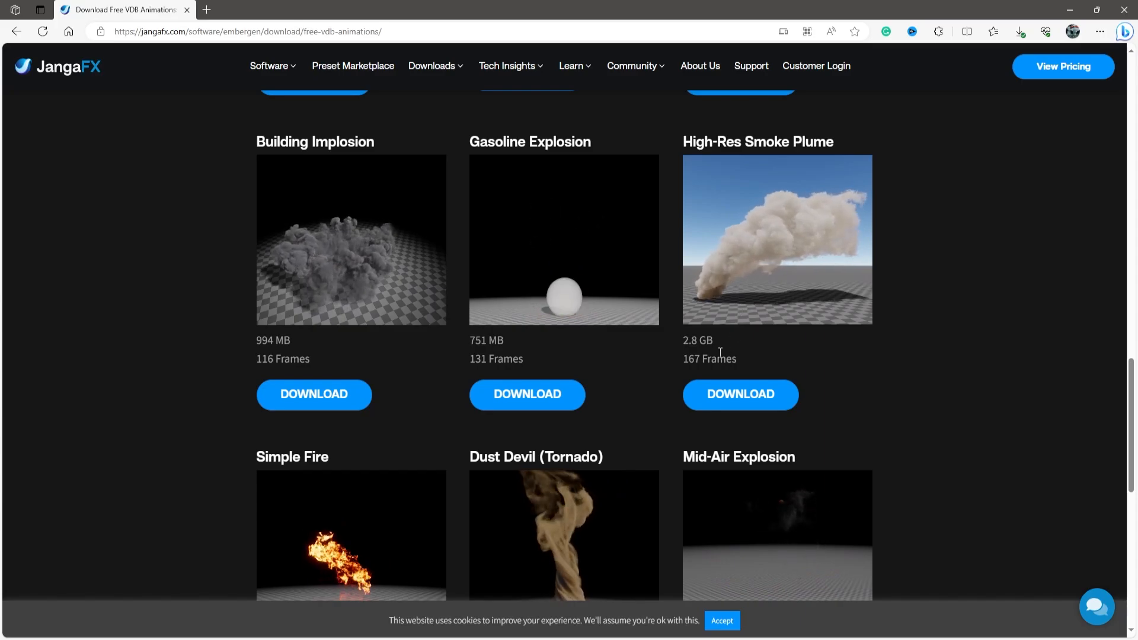
scroll(542, 315, down, 3)
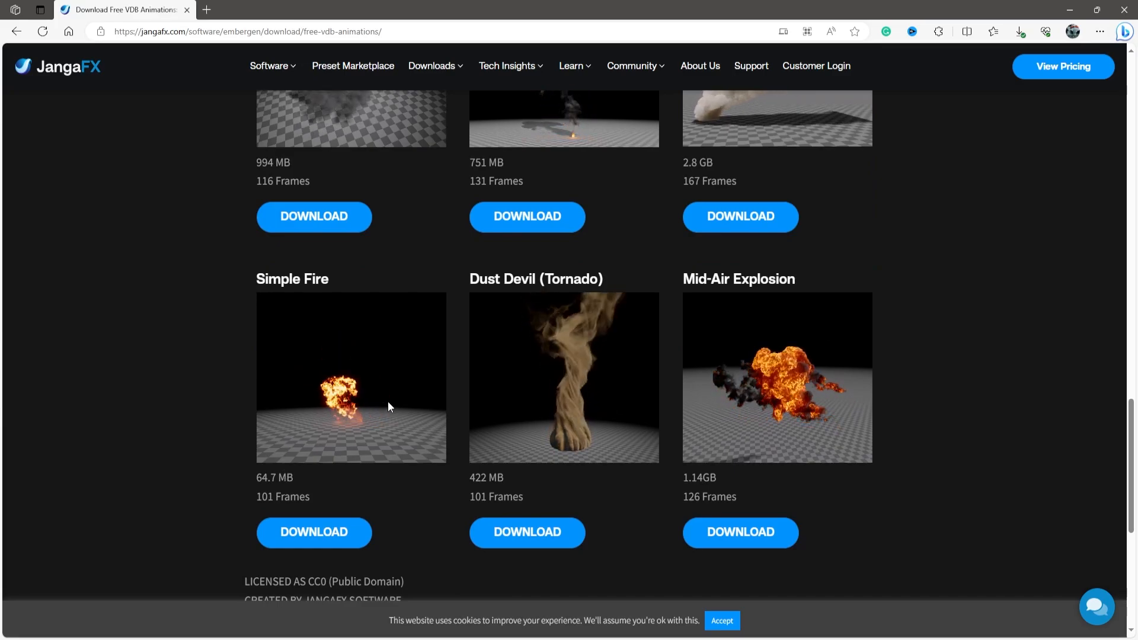
scroll(388, 407, up, 1)
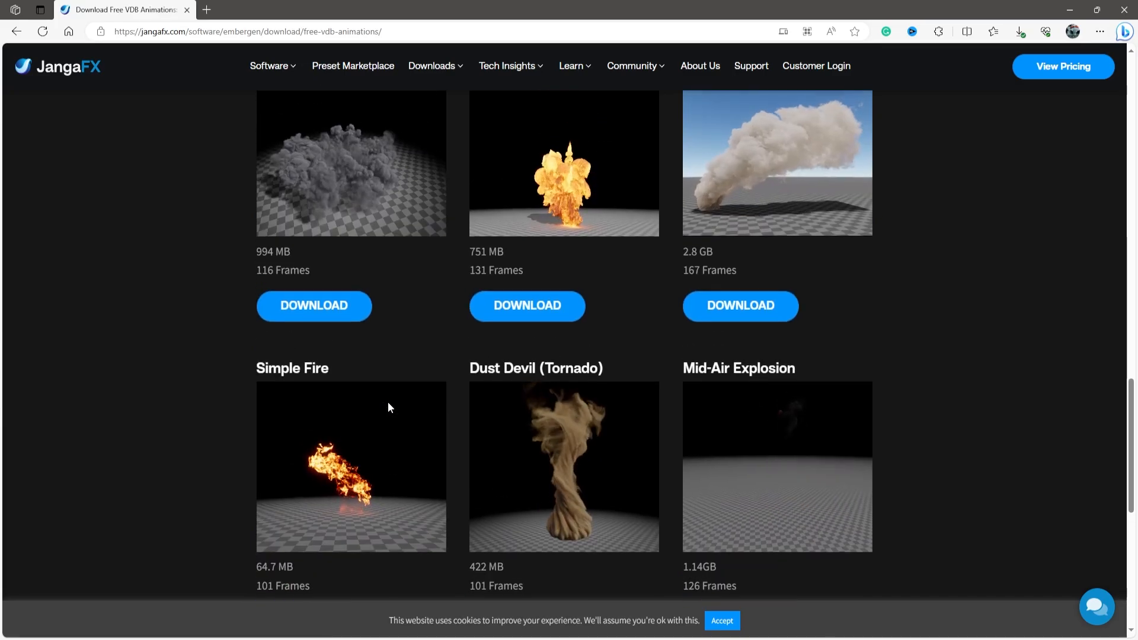
scroll(389, 407, up, 20)
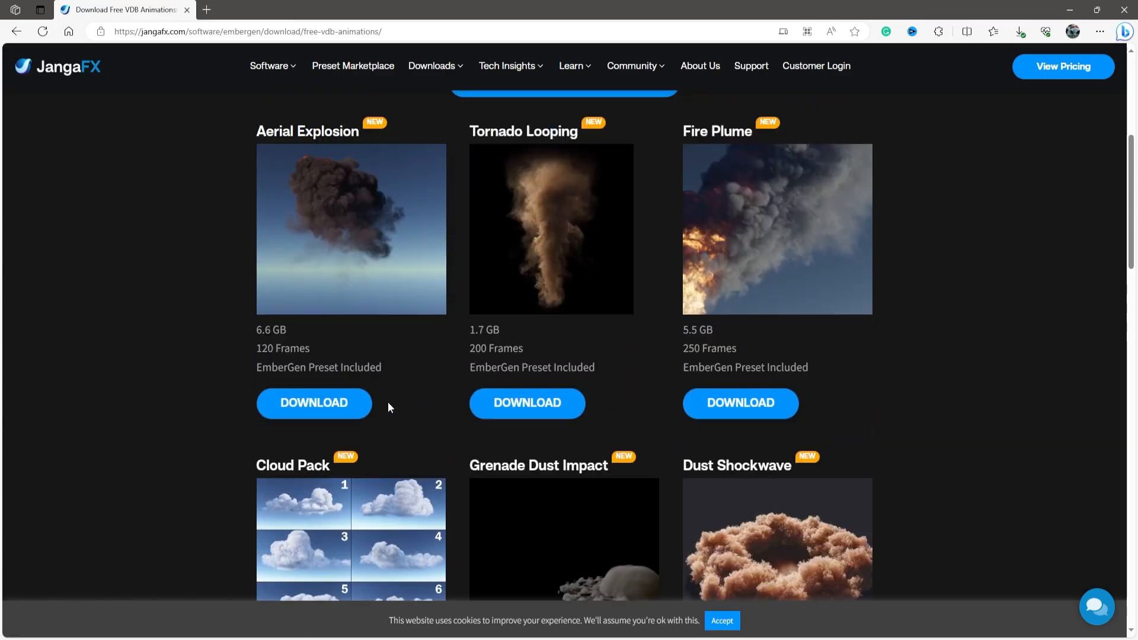
scroll(393, 404, down, 1)
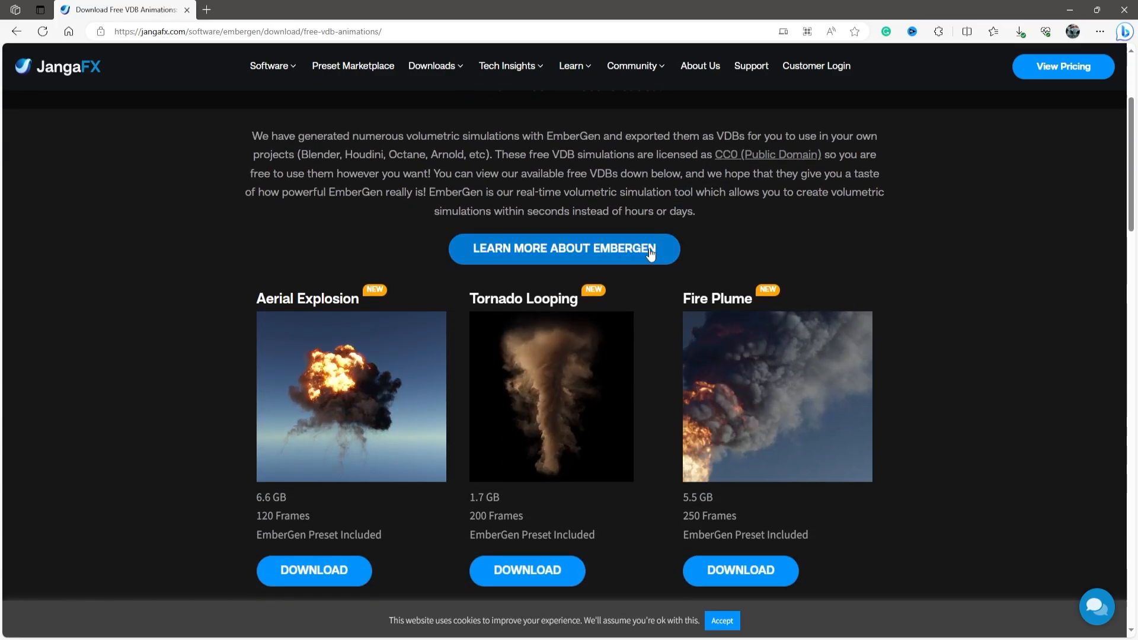
scroll(651, 252, down, 6)
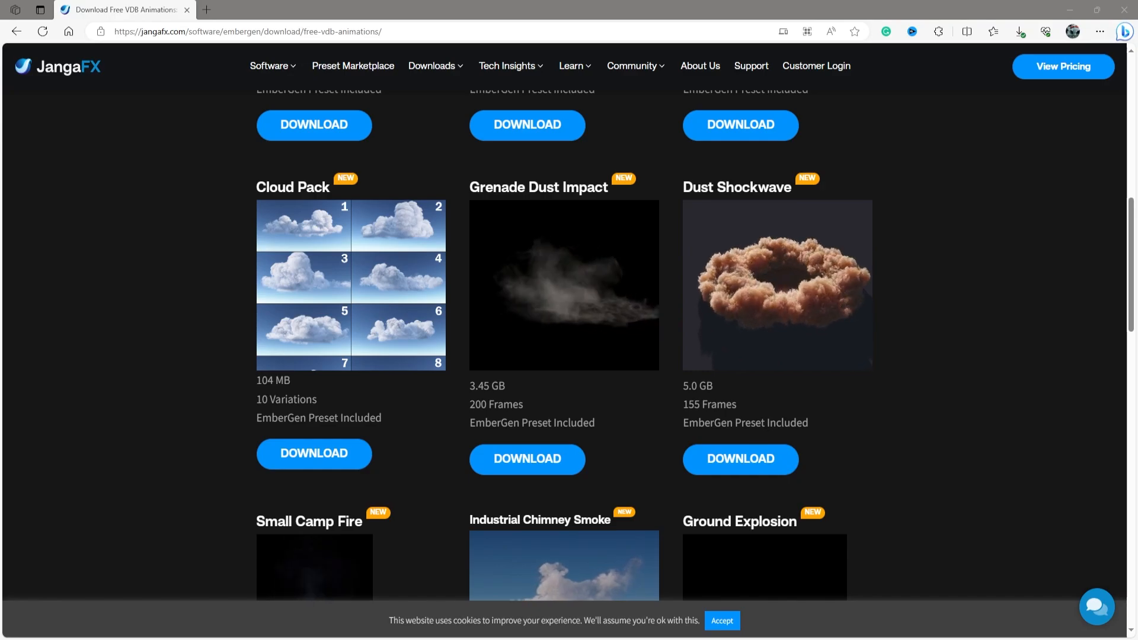
Switch from the browser to Blender with the sphere scene open.
key(alt+Tab)
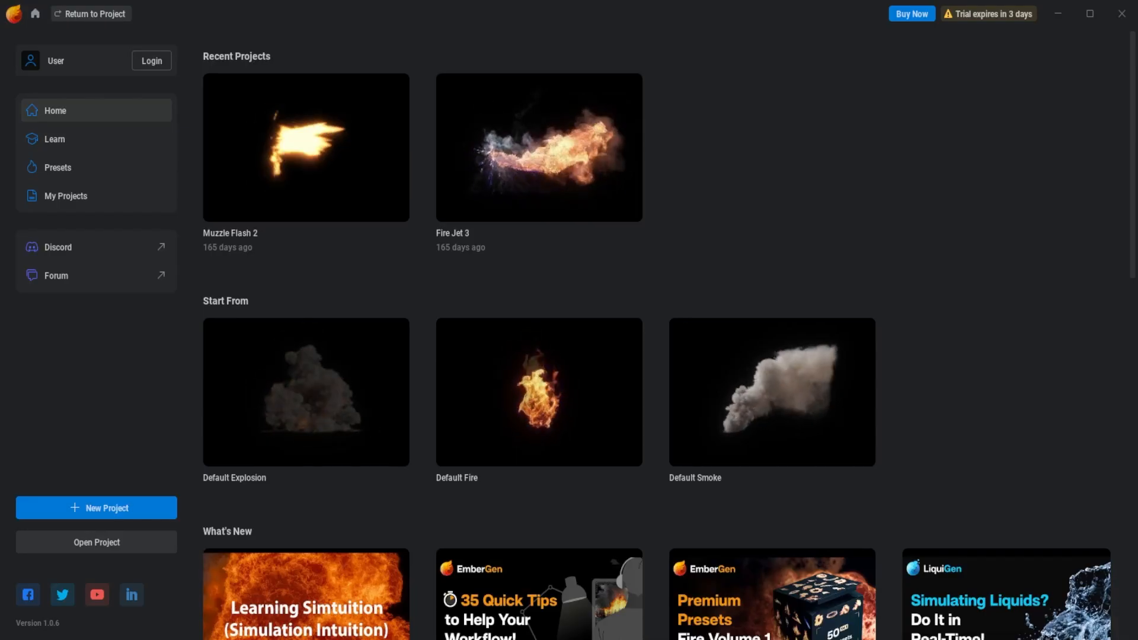
key(alt+Tab)
key(alt+Tab)
key(alt+Tab)
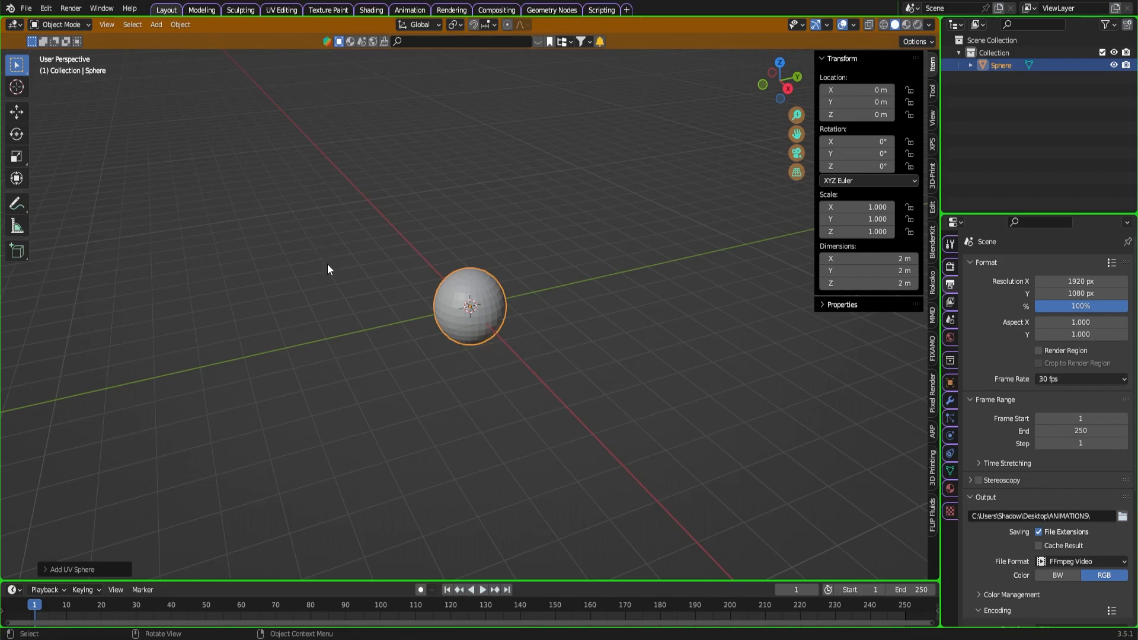
shift+middle_drag(322, 275, 382, 266)
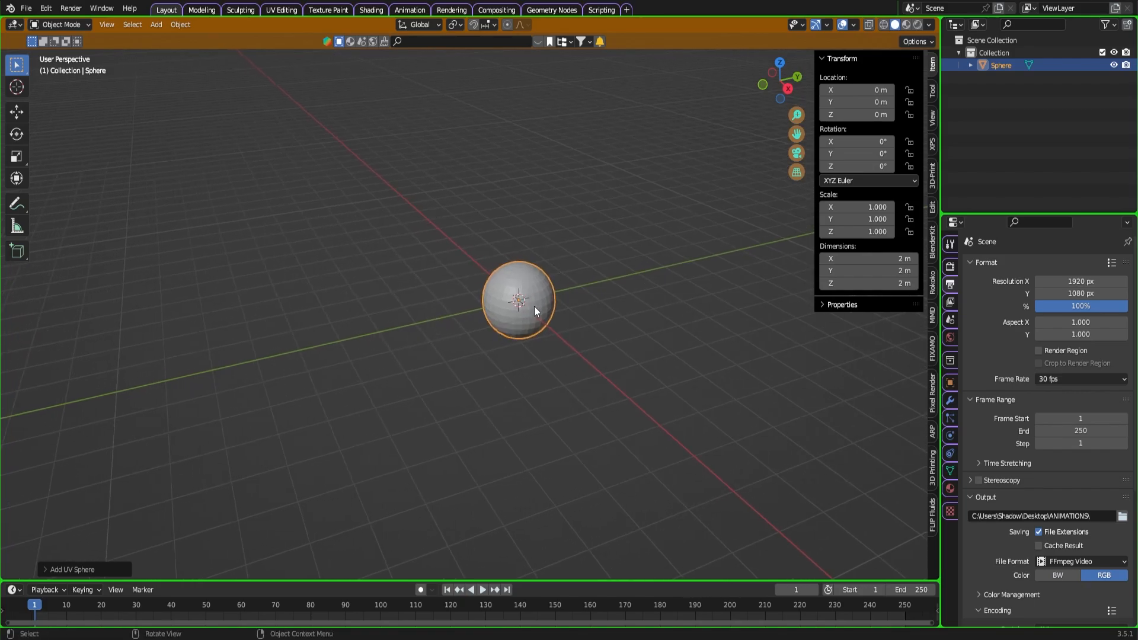
key(shift+a)
mouse_move(535, 305)
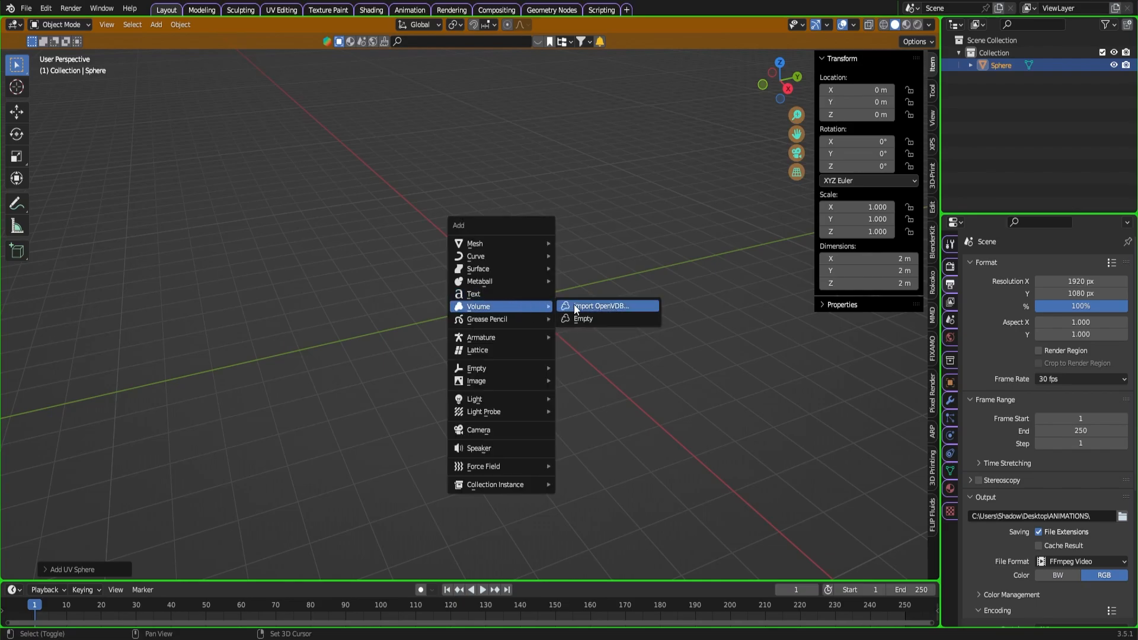
key(Escape)
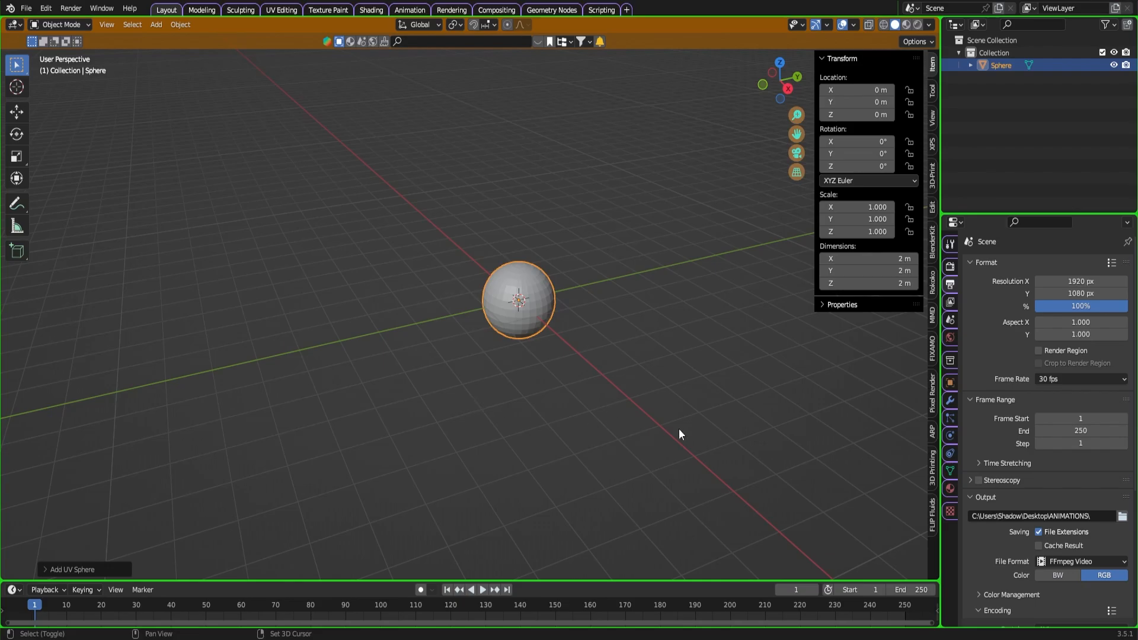
Redo the import of the embergen_fire_a_0 volume and play the animation up to frame 26.
key(ctrl+shift+z)
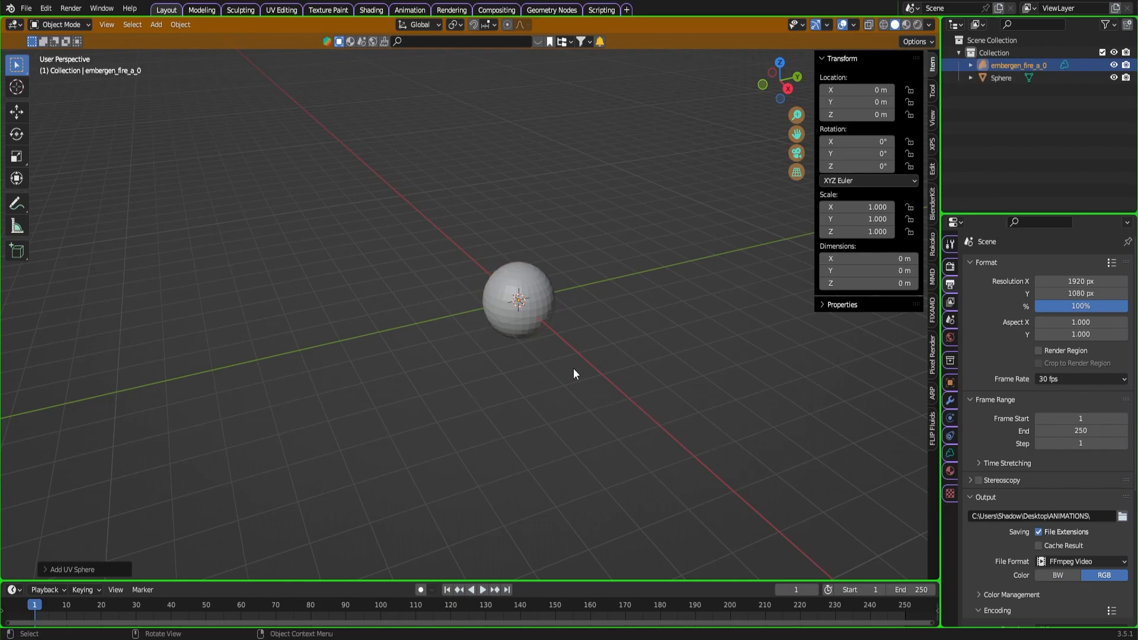
key(space)
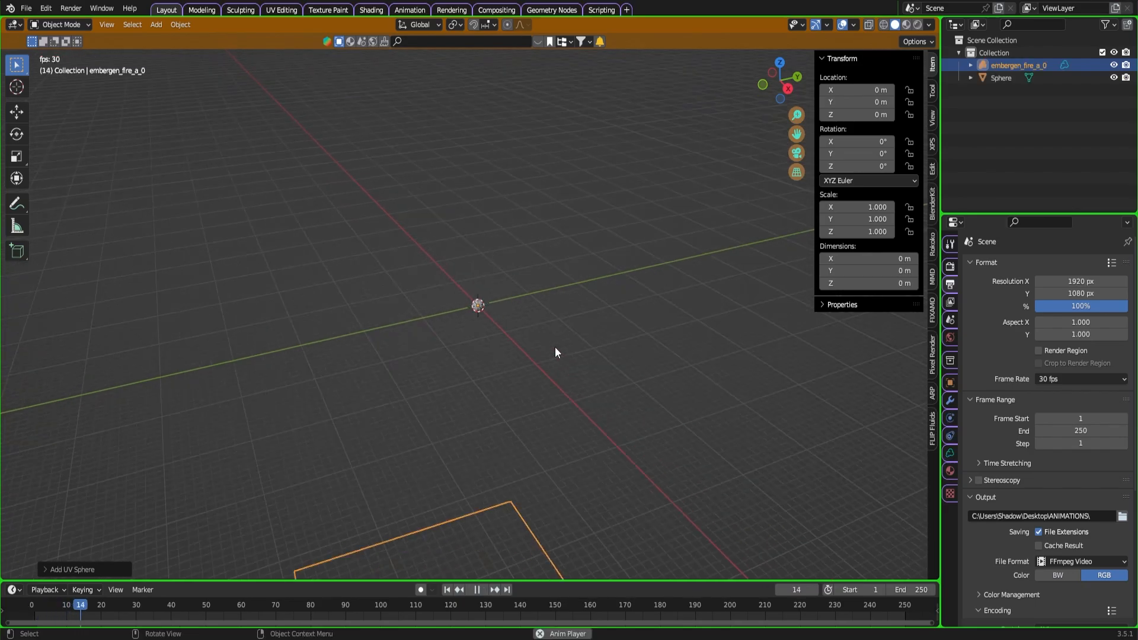
key(space)
Move the fire volume to about X -19.2 m, Y 17.1 m, Z 49 m and scale it uniformly to 0.5.
key(g)
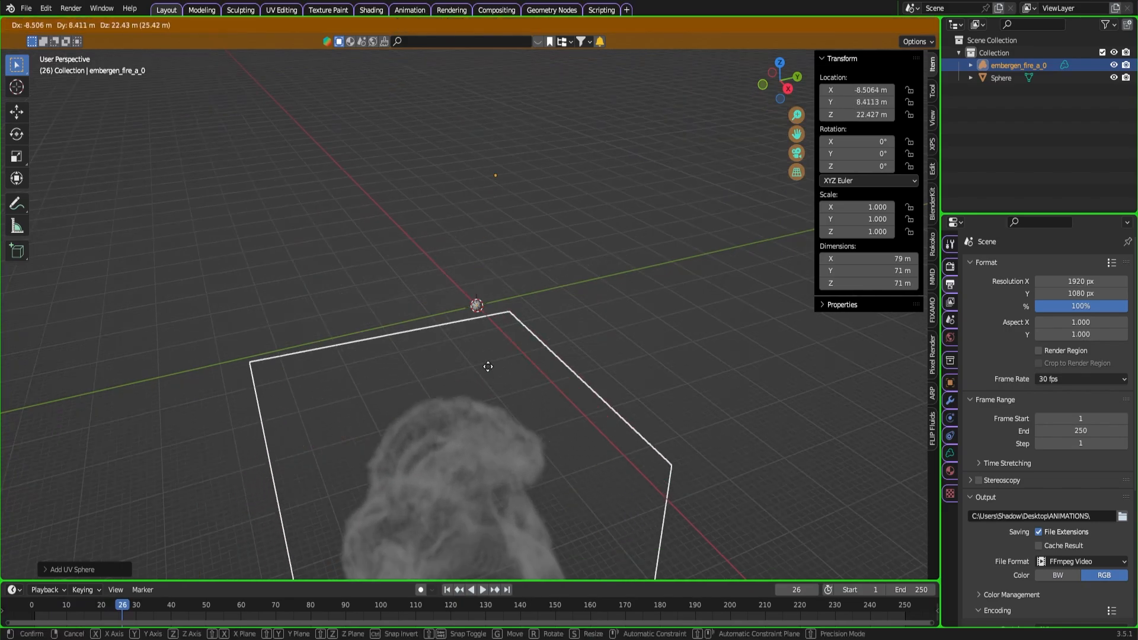
click(503, 215)
key(s)
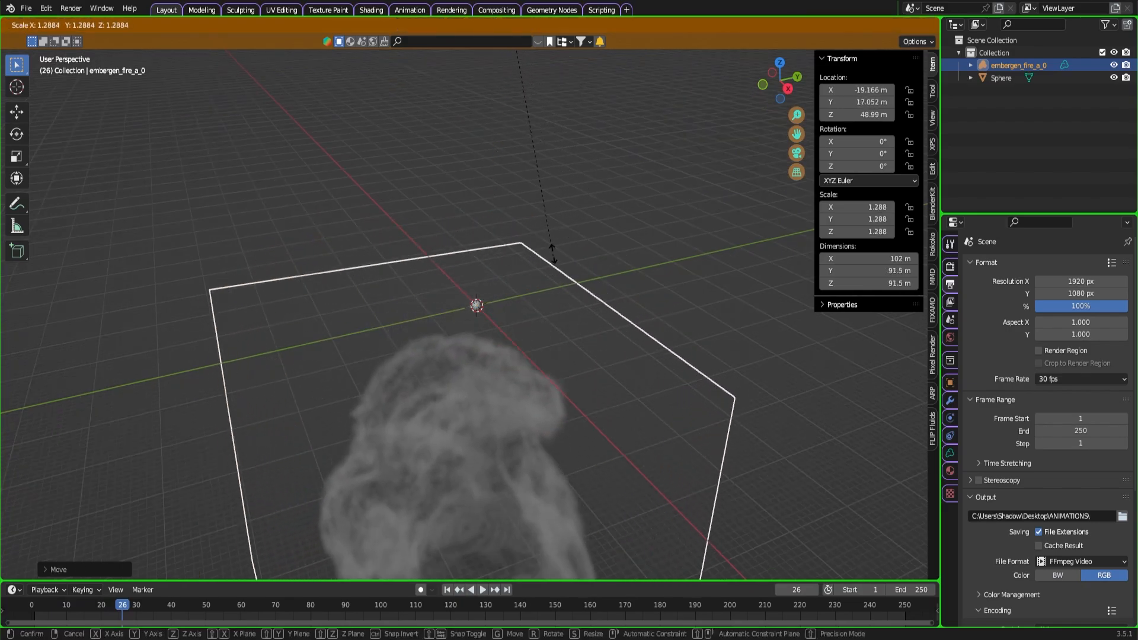
ctrl+click(535, 110)
Try to set the fire volume's origin to the 3D cursor, and scale the volume down to about 0.469.
key(ctrl+alt+shift+c)
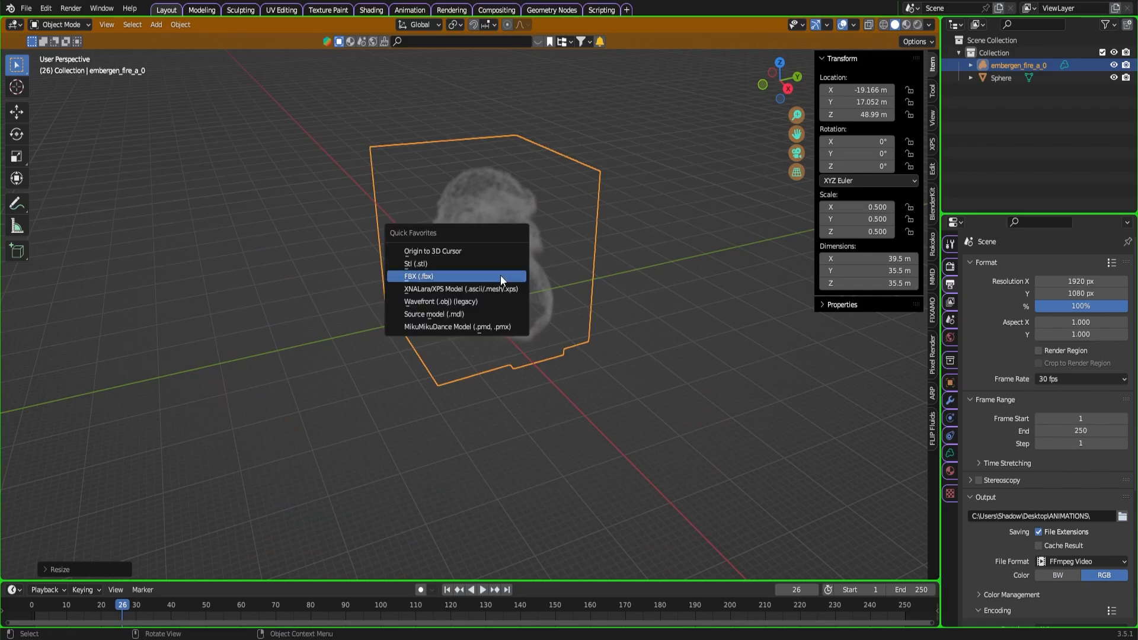
click(495, 252)
key(s)
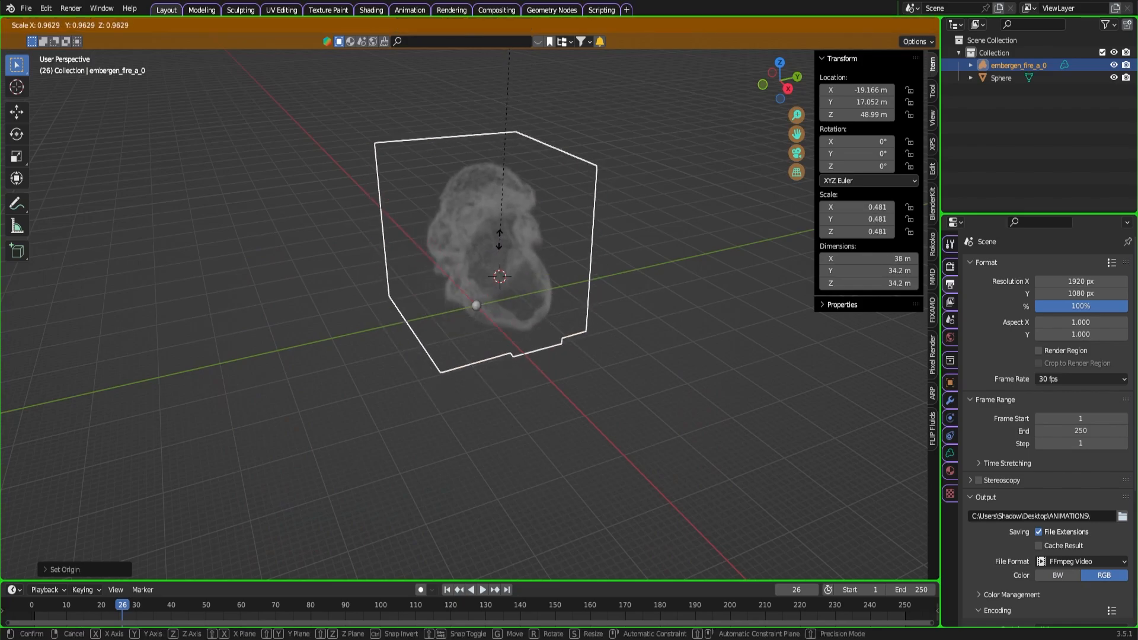
click(487, 282)
Move the fire volume closer to the sphere, to about X -20.8 m, Y 7.7 m, Z 56.7 m.
scroll(488, 282, up, 4)
mouse_move(487, 282)
middle_down()
mouse_move(465, 264)
mouse_move(482, 300)
middle_up()
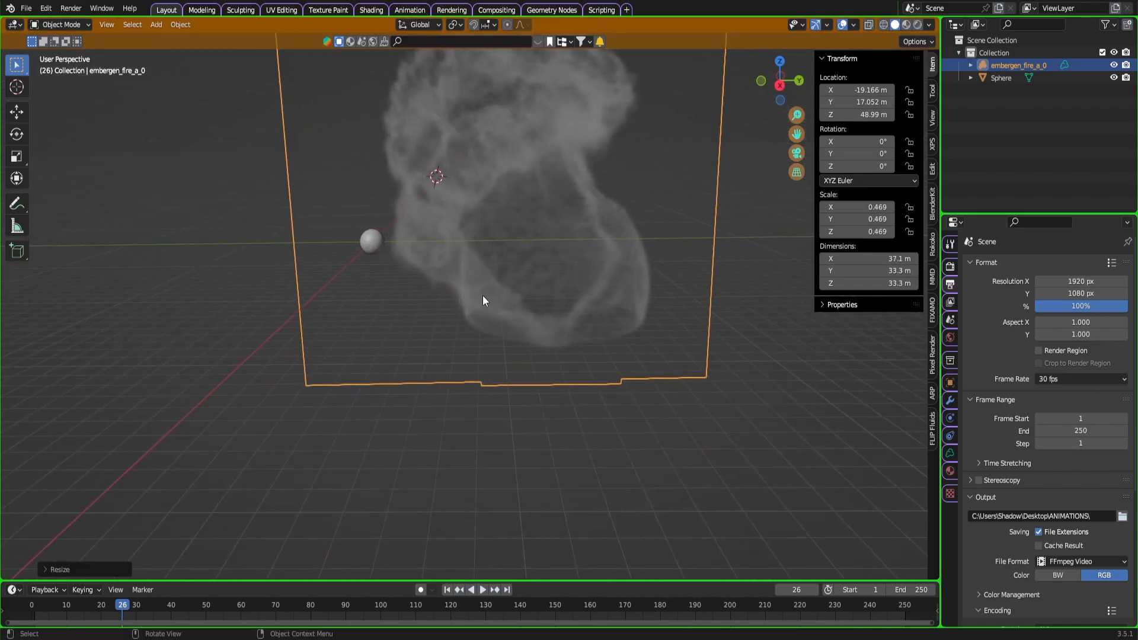
key(g)
click(375, 201)
middle_drag(375, 201, 500, 346)
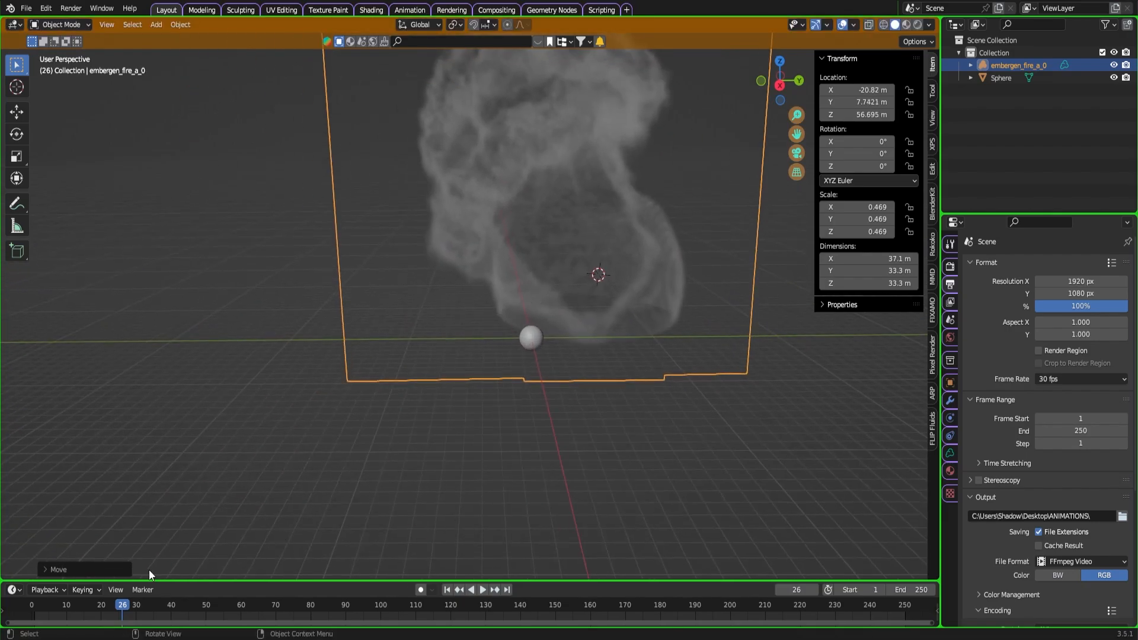
Play the fire volume's animation from frame 2 to frame 52 and view the smoke.
drag(114, 606, 37, 607)
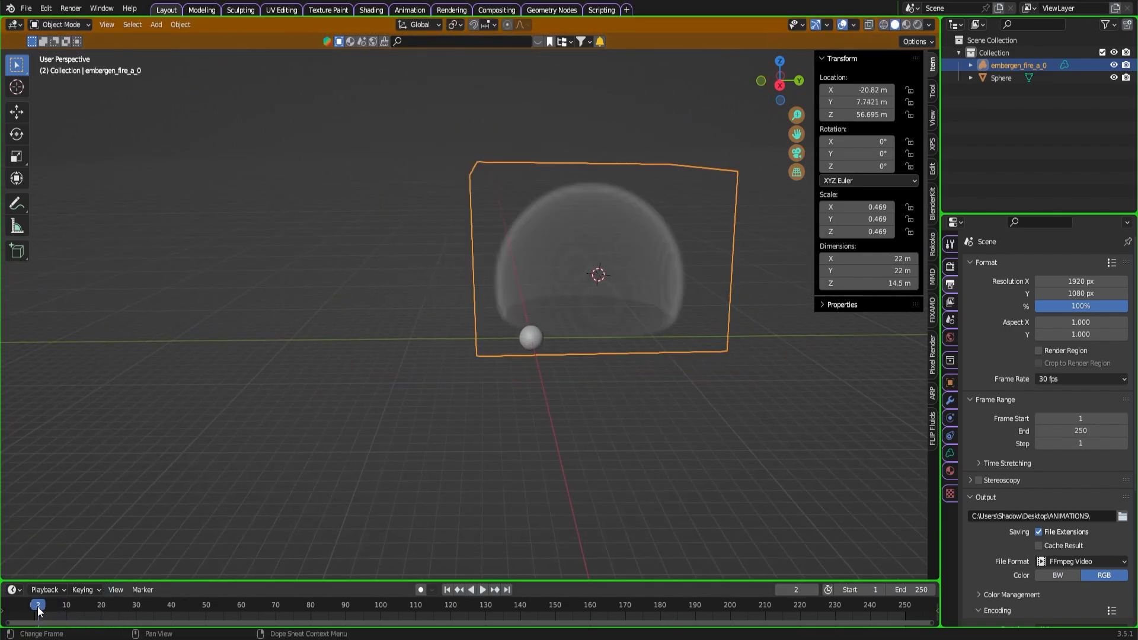
key(space)
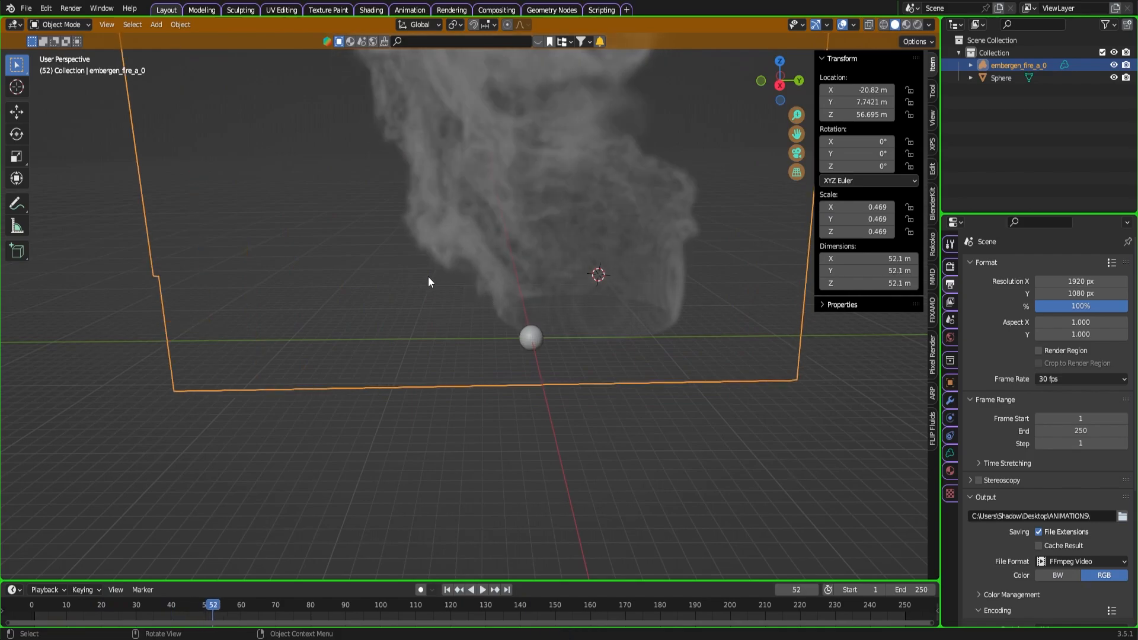
middle_drag(428, 276, 891, 254)
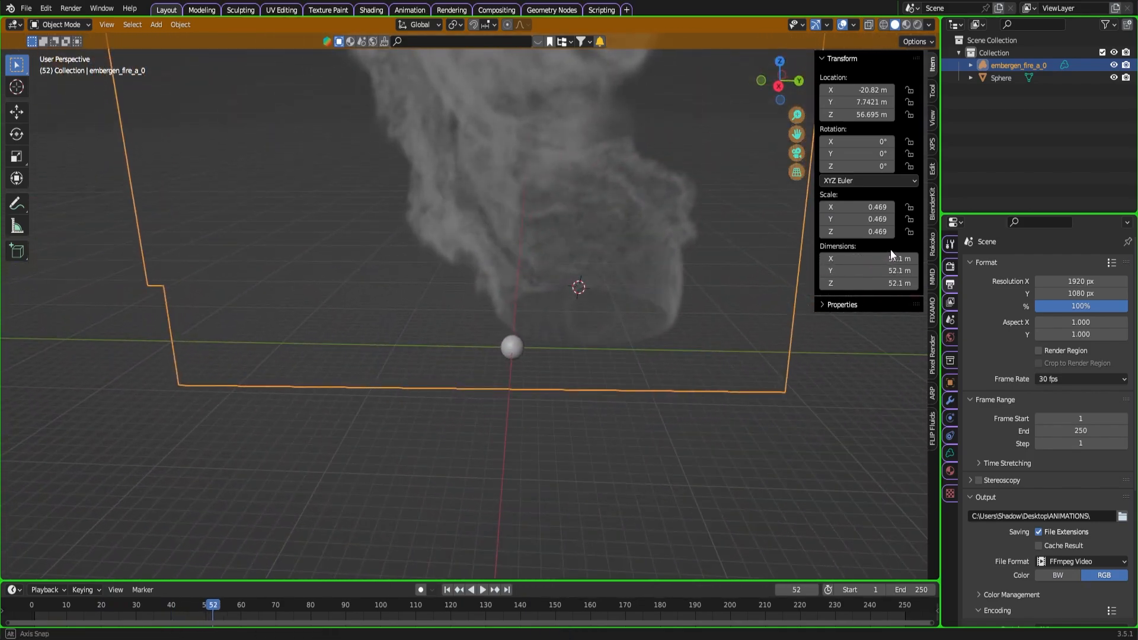
Import the cat_-_116648 (720p) video into the scene as an image plane.
click(613, 430)
shift+middle_drag(454, 377, 647, 394)
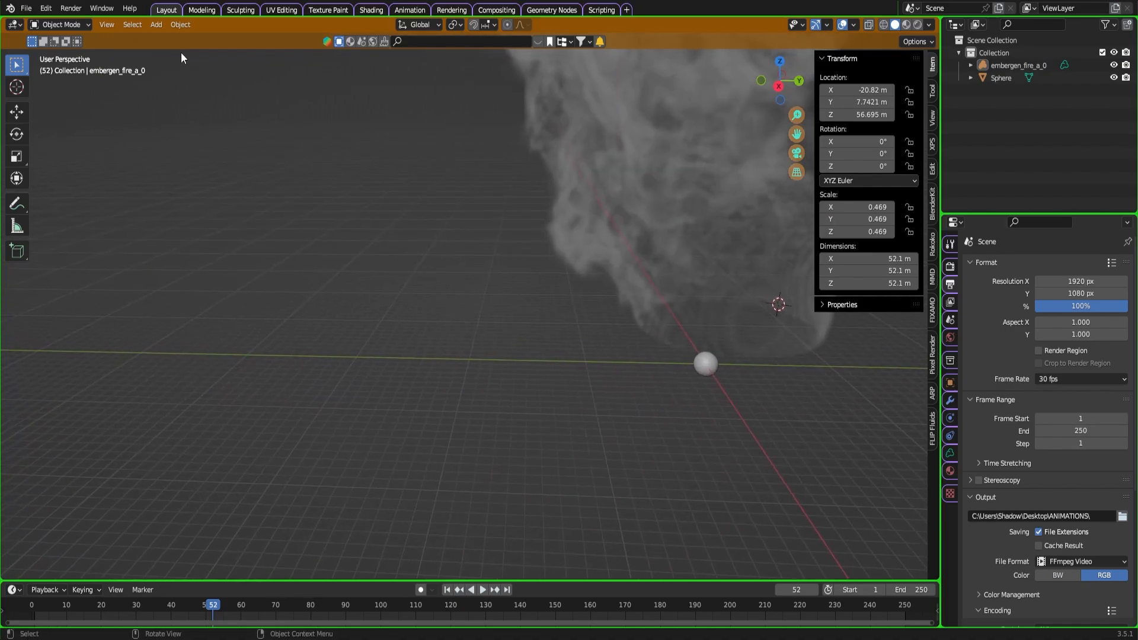
click(158, 25)
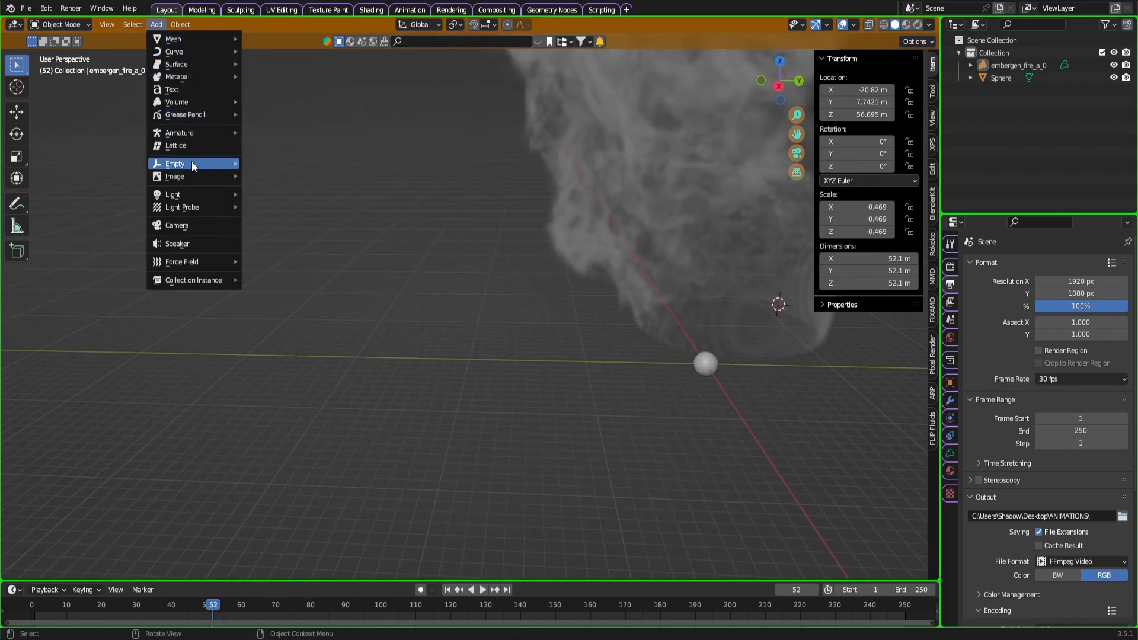
mouse_move(191, 173)
click(273, 202)
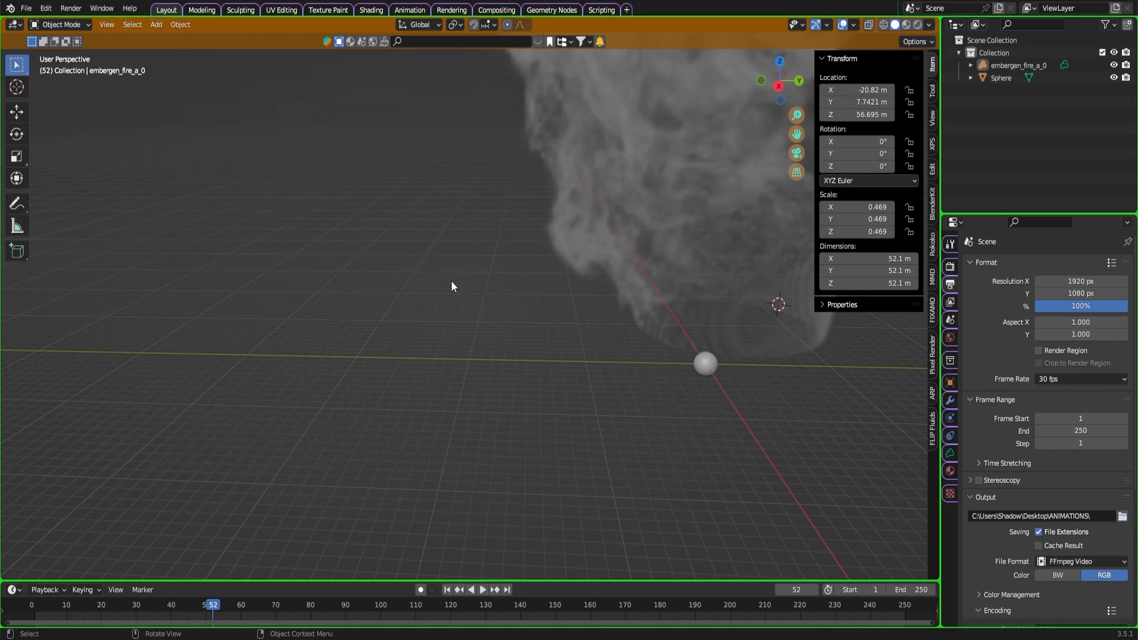
Move the cat video plane to about X 2.4 m, Y -24.5 m, Z 5.3 m and scale it to about 10.1.
key(g)
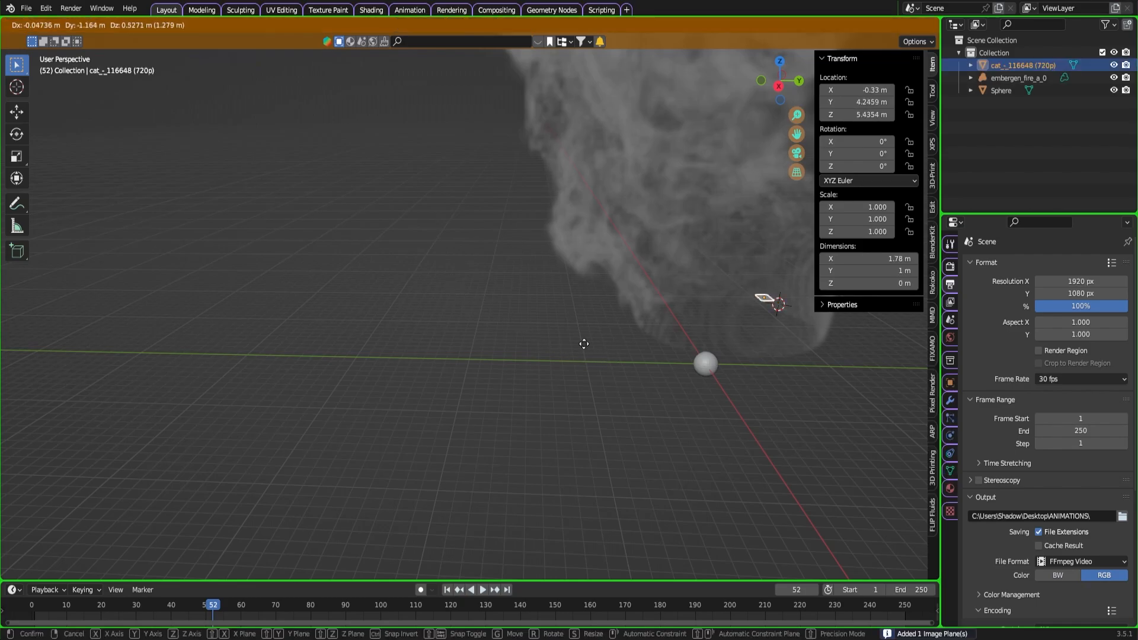
click(240, 350)
key(s)
click(95, 300)
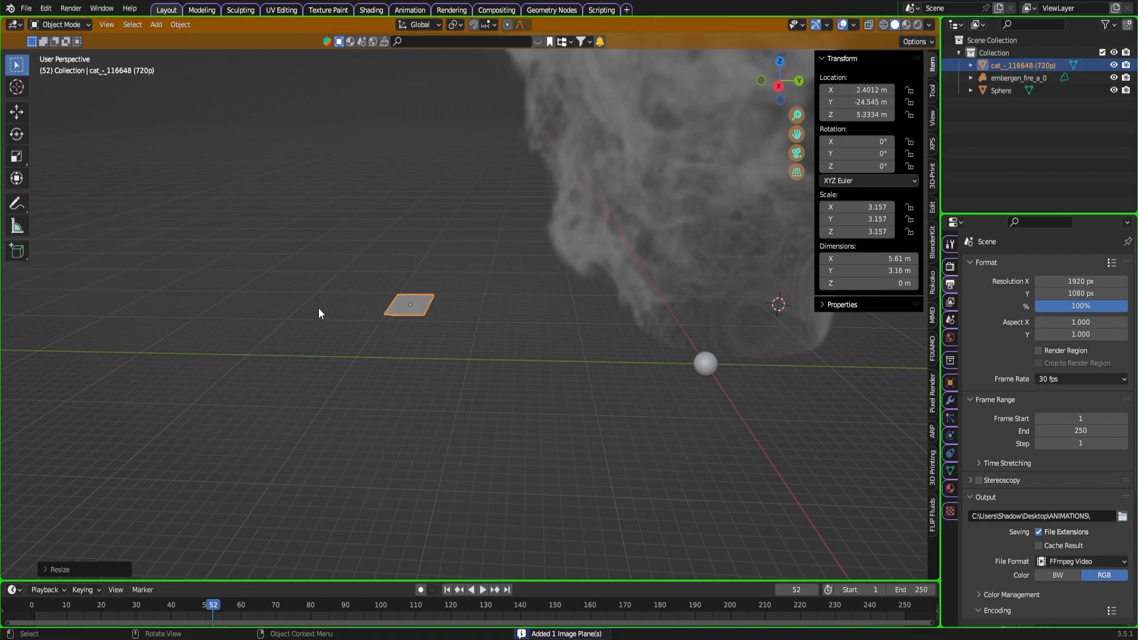
key(s)
click(128, 308)
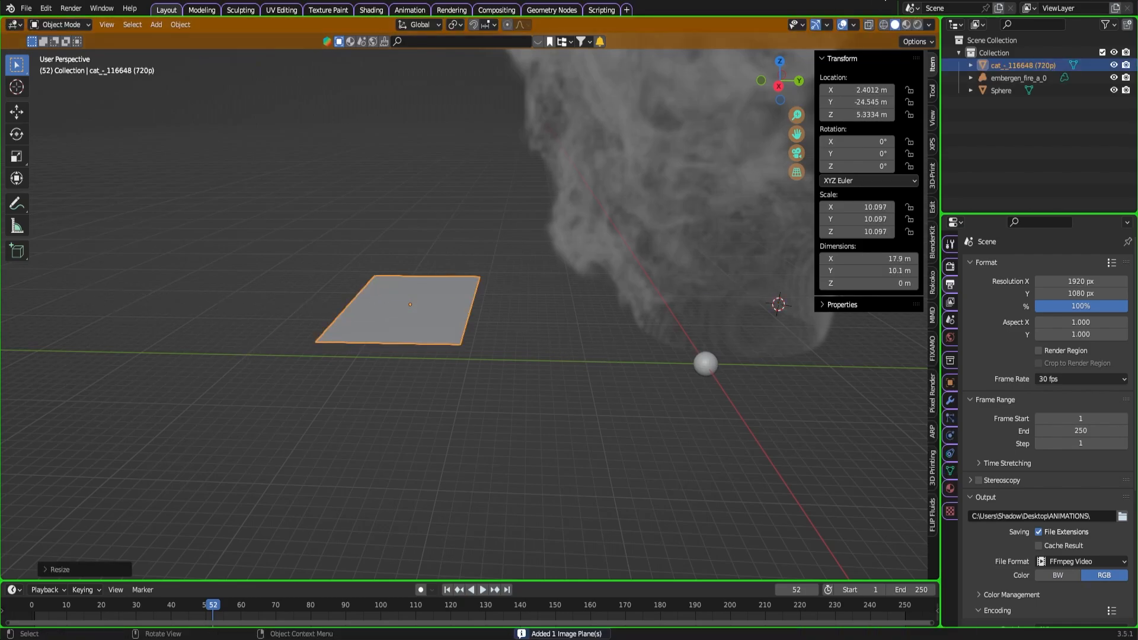
Switch the viewport to Material Preview shading and view the cat video plane from several angles.
click(907, 26)
mouse_move(329, 198)
middle_down()
mouse_move(443, 254)
mouse_move(436, 281)
mouse_move(405, 298)
middle_up()
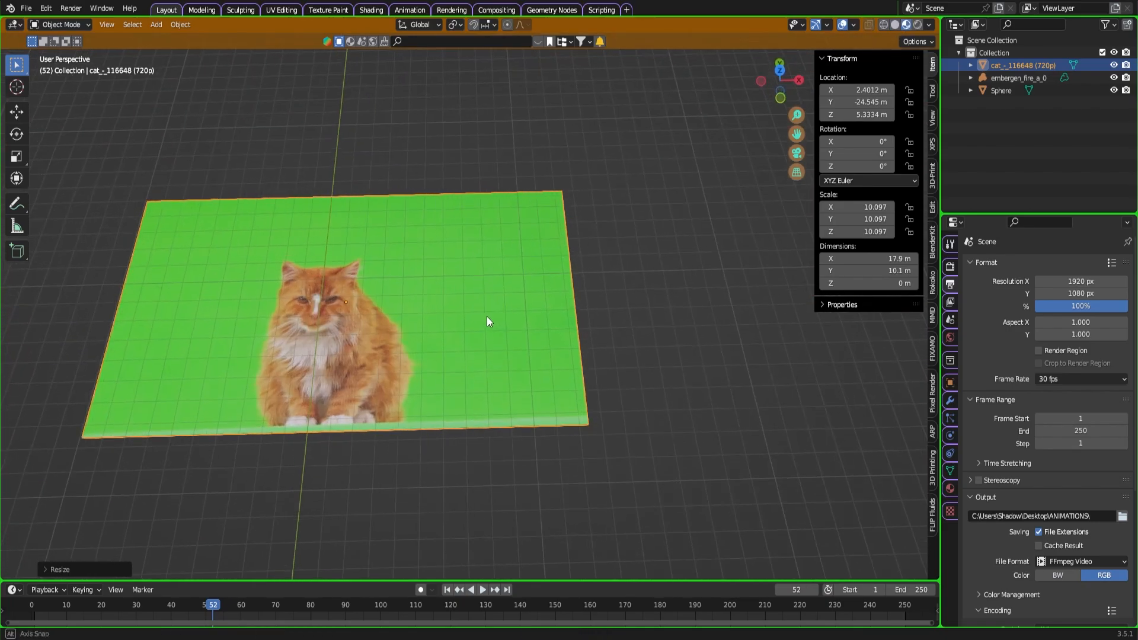
middle_drag(486, 317, 395, 249)
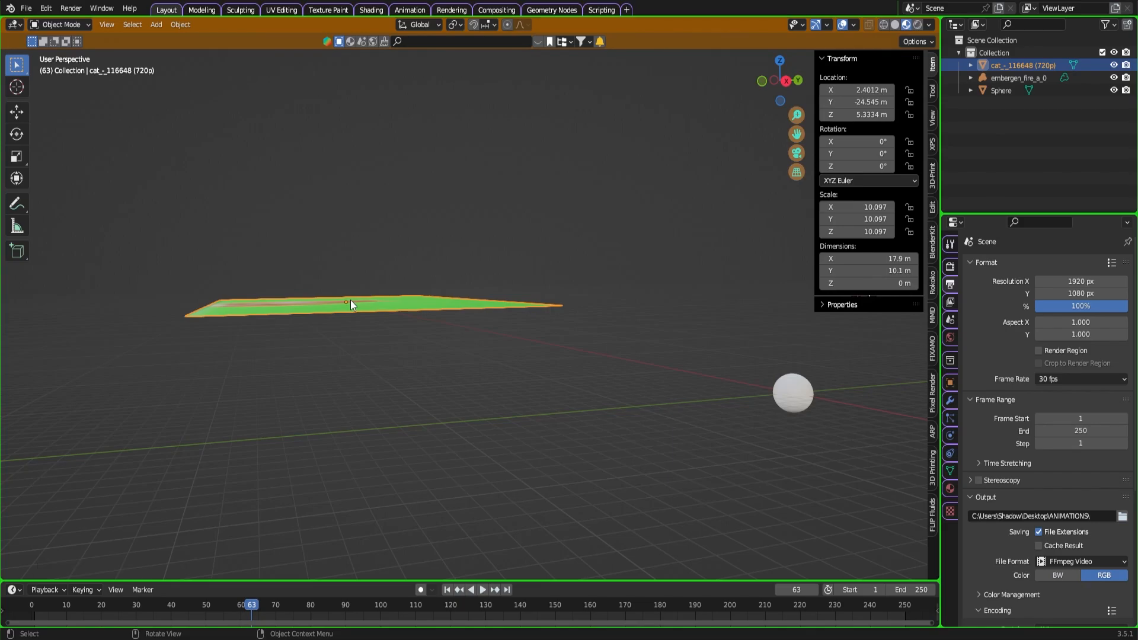
Delete the cat video plane from the scene.
key(Delete)
middle_drag(351, 300, 494, 265)
shift+middle_drag(596, 280, 376, 328)
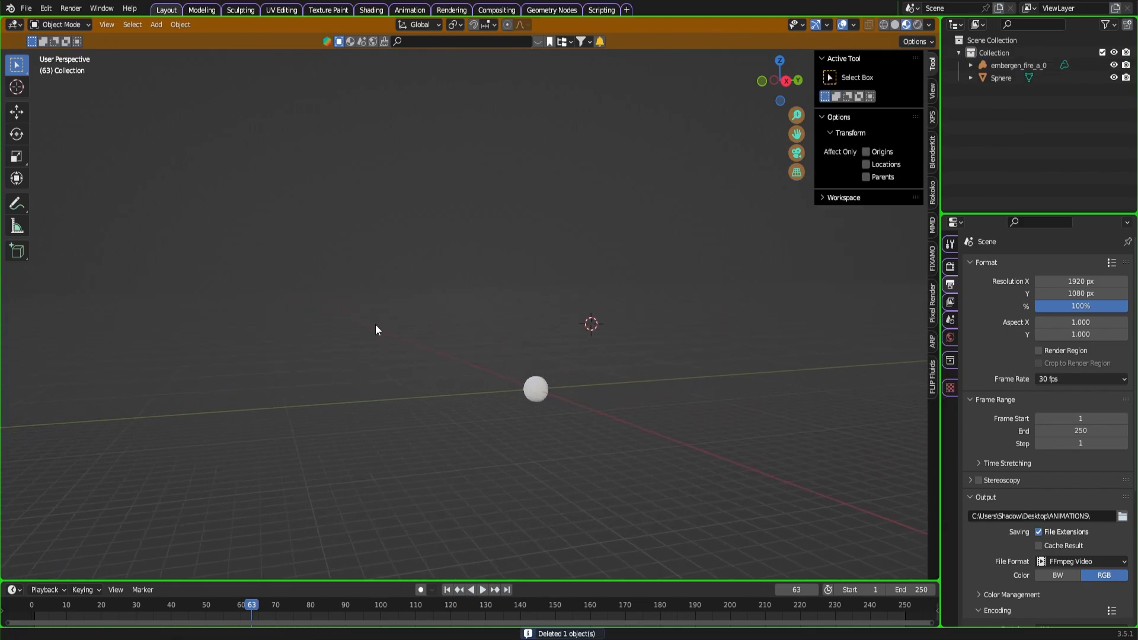
Select the fire volume, play its animation from frame 3 to frame 26, and view it in Solid shading.
drag(72, 603, 37, 605)
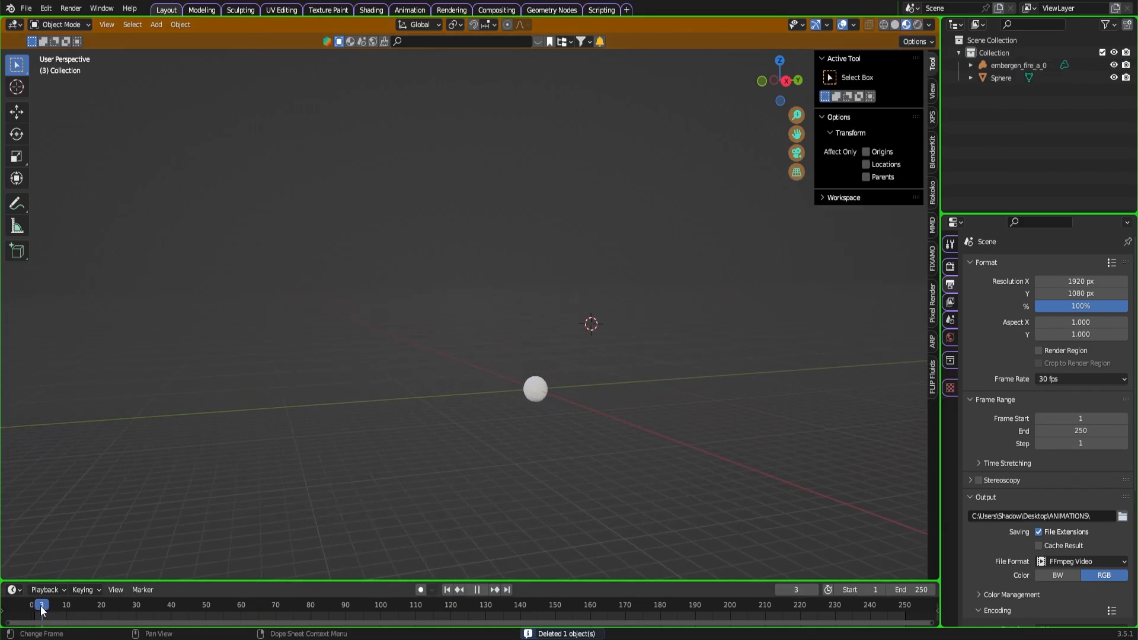
click(596, 272)
key(space)
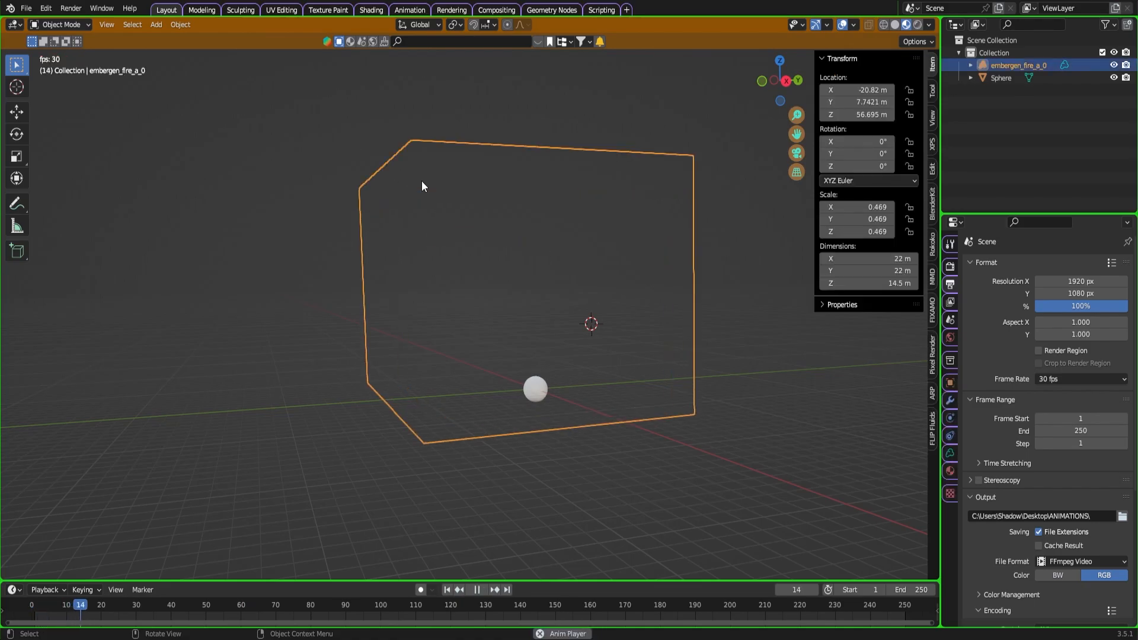
middle_drag(424, 187, 692, 109)
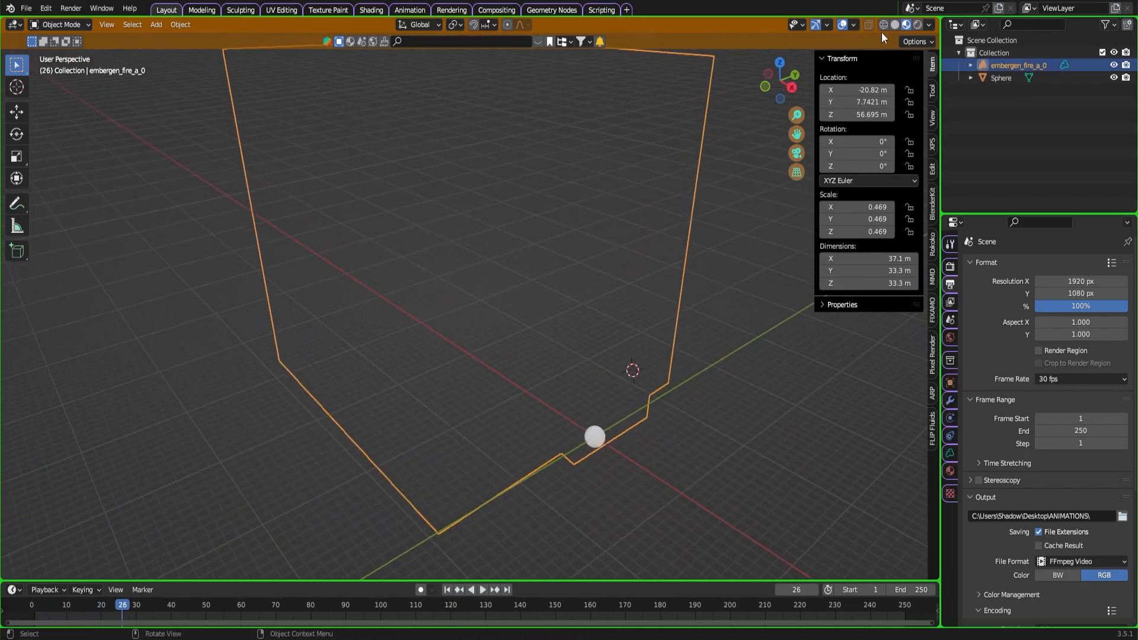
click(894, 25)
mouse_move(573, 233)
middle_down()
mouse_move(635, 205)
mouse_move(628, 223)
middle_up()
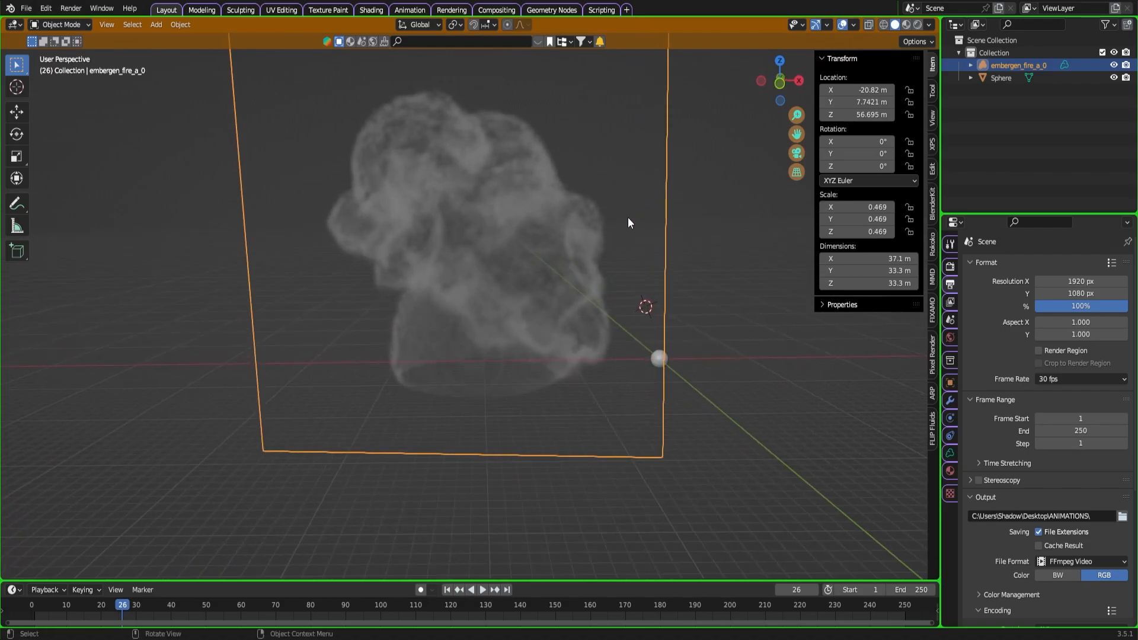
Switch to the Shading workspace and show the selected fire volume in Rendered viewport shading.
scroll(531, 234, up, 2)
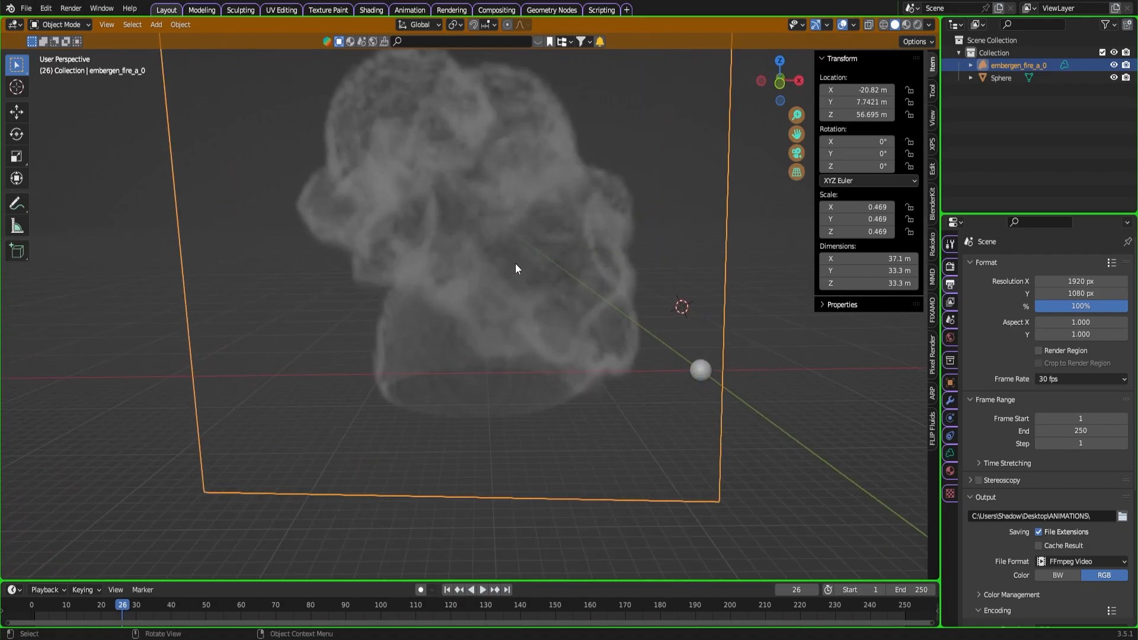
shift+middle_drag(536, 223, 485, 316)
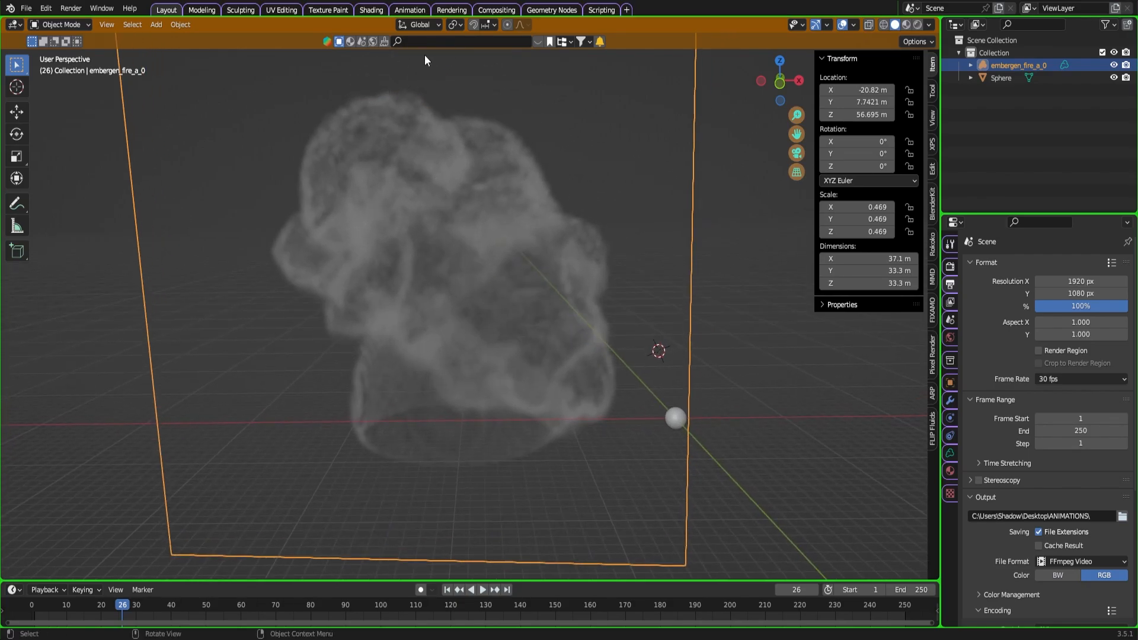
click(371, 10)
middle_drag(537, 318, 579, 75)
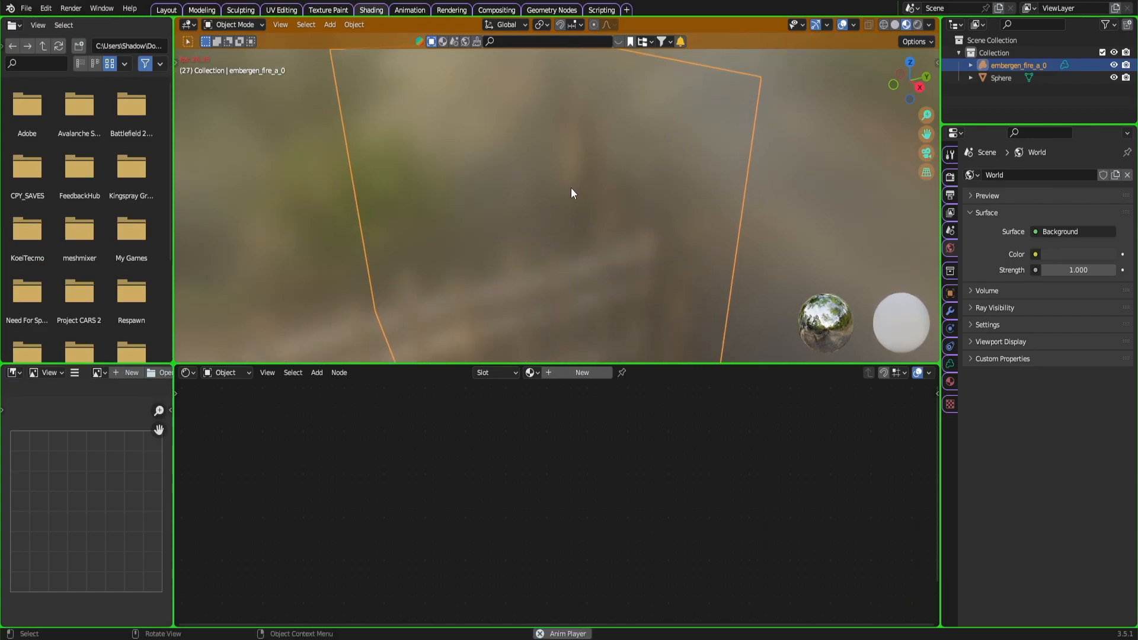
click(919, 25)
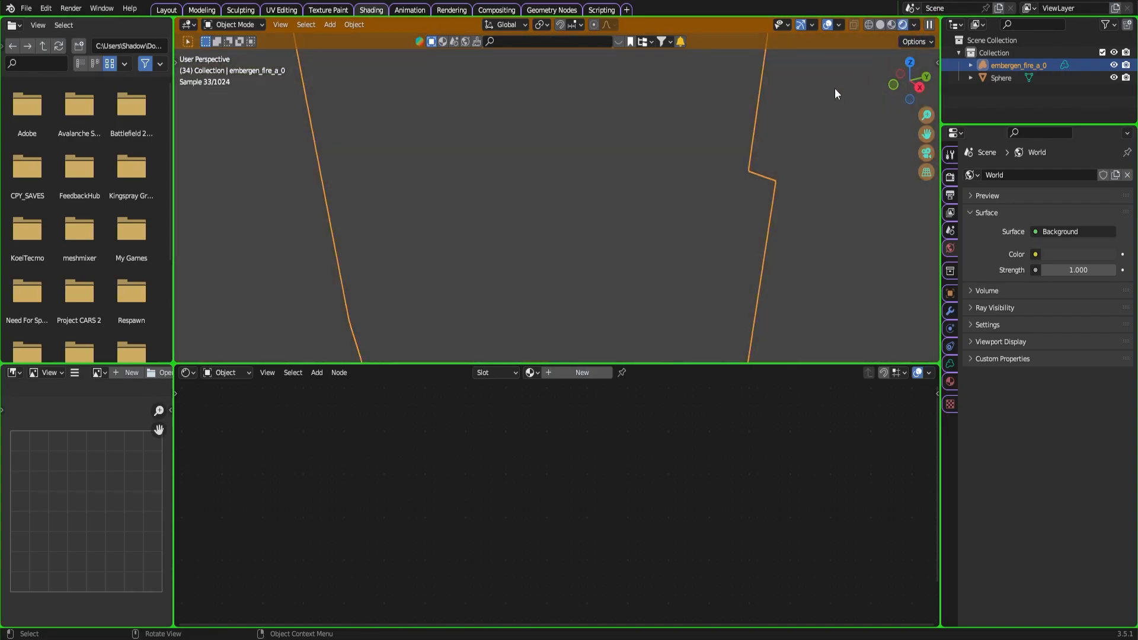
middle_drag(660, 172, 663, 156)
scroll(663, 156, down, 2)
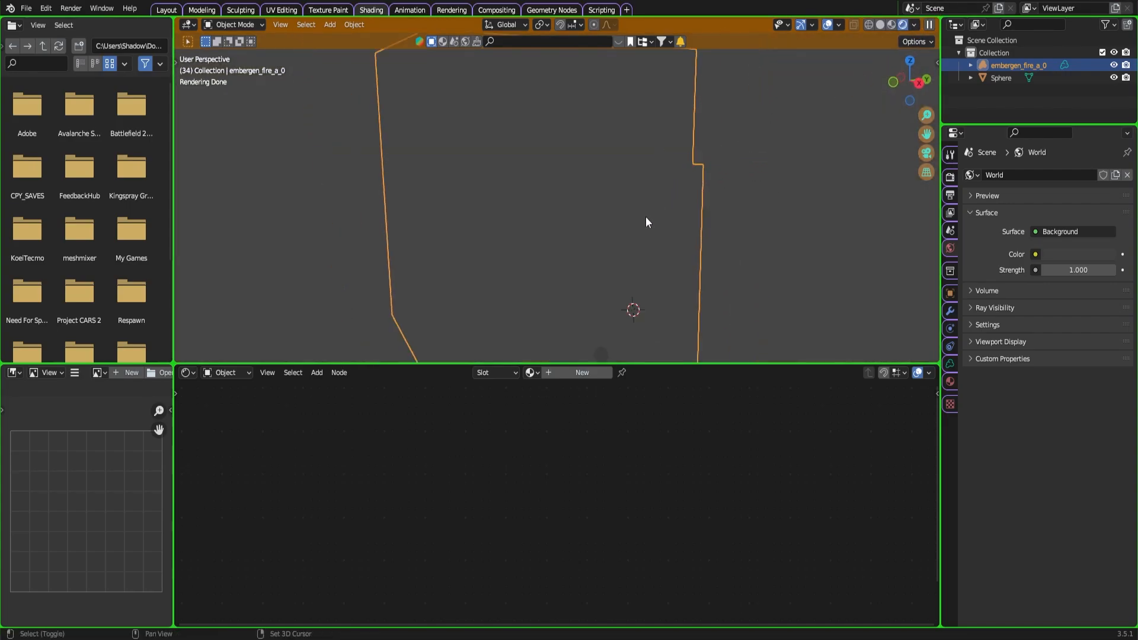
shift+middle_drag(646, 216, 658, 131)
Create a new material for the fire volume and set its Principled Volume blackbody intensity to 1.
click(582, 372)
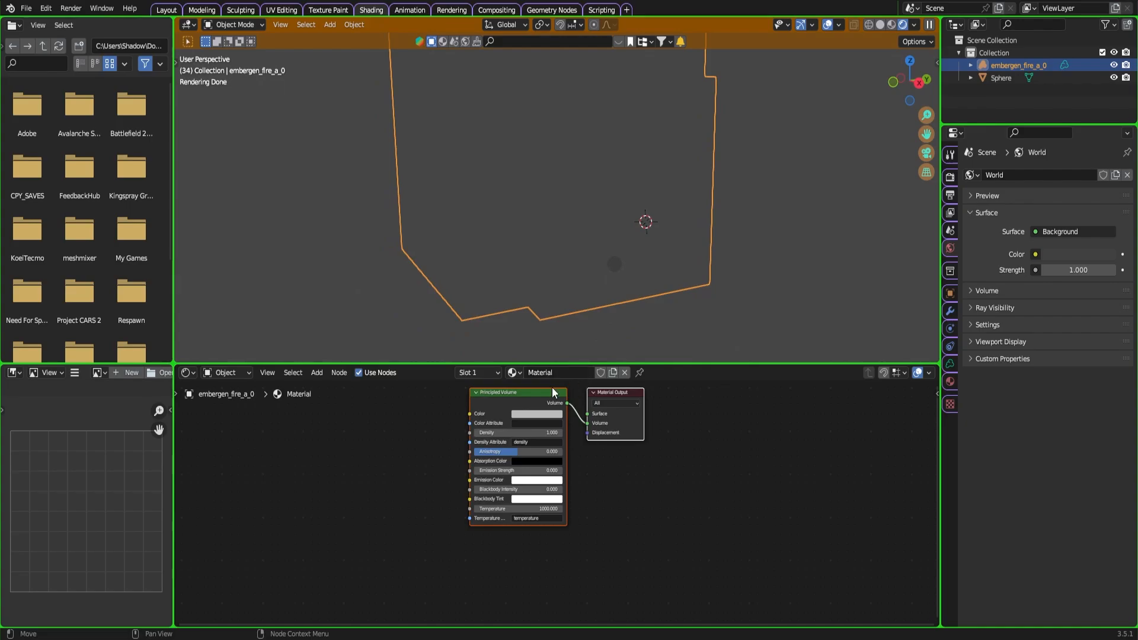
scroll(505, 450, up, 3)
middle_drag(587, 445, 595, 482)
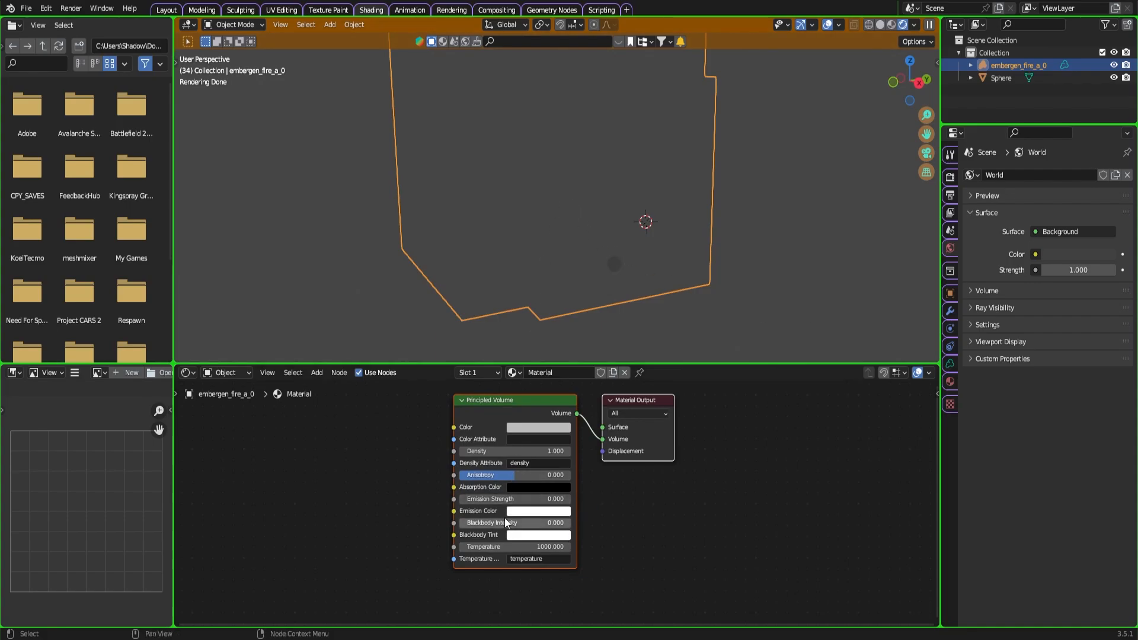
drag(504, 523, 570, 523)
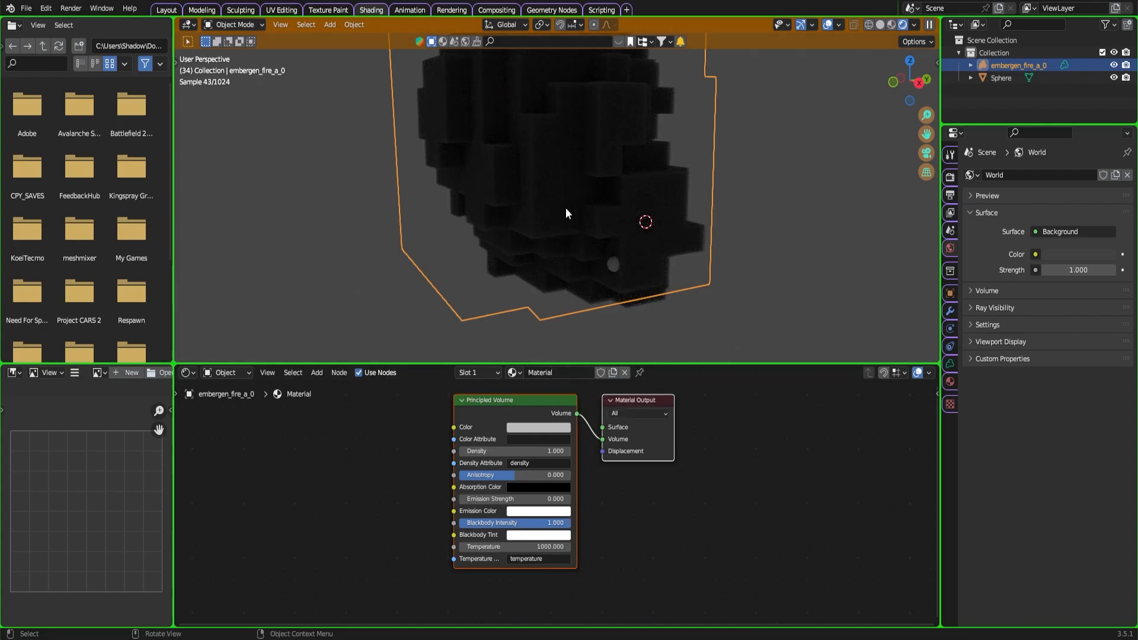
Set the Principled Volume temperature to 13000 and inspect the glow in the viewport.
click(511, 548)
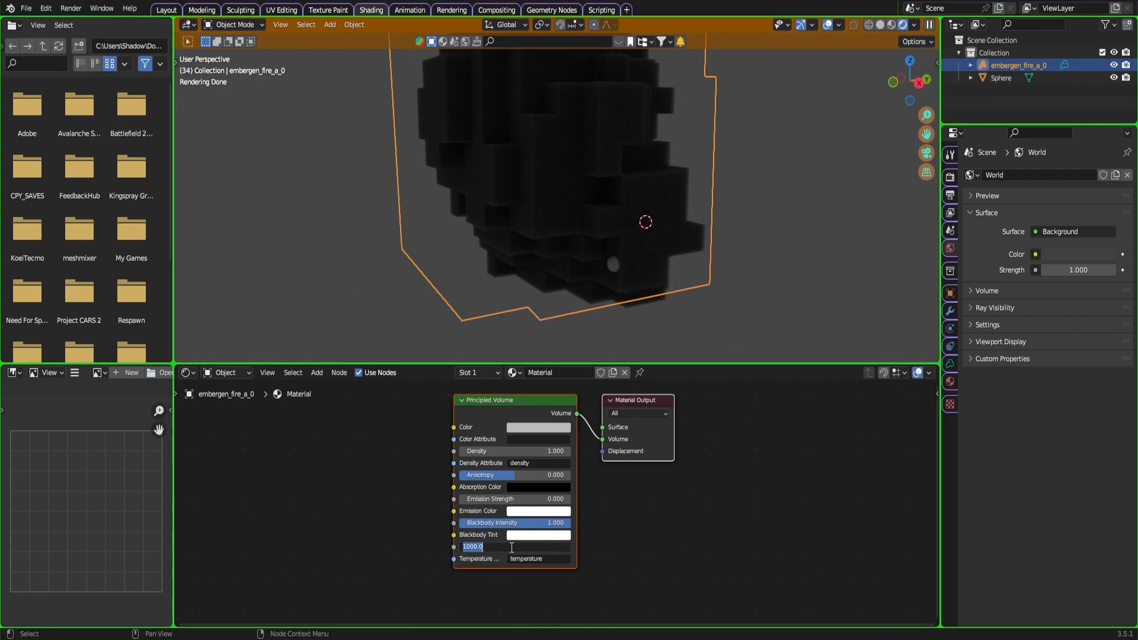
text(13)
key(Return)
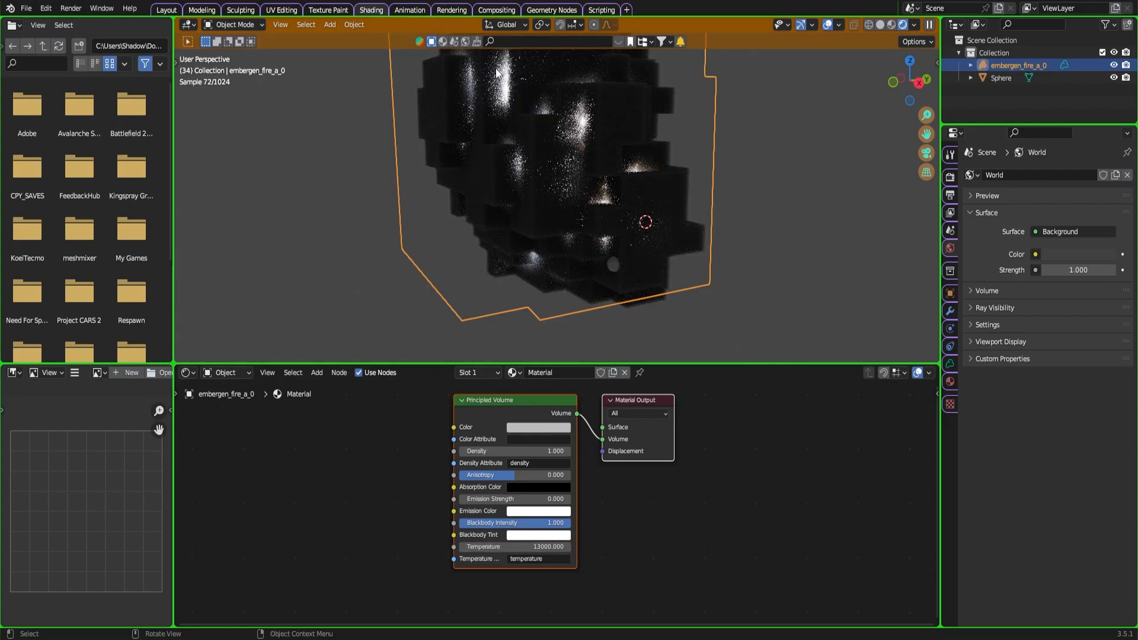
middle_drag(518, 133, 581, 219)
scroll(581, 218, up, 3)
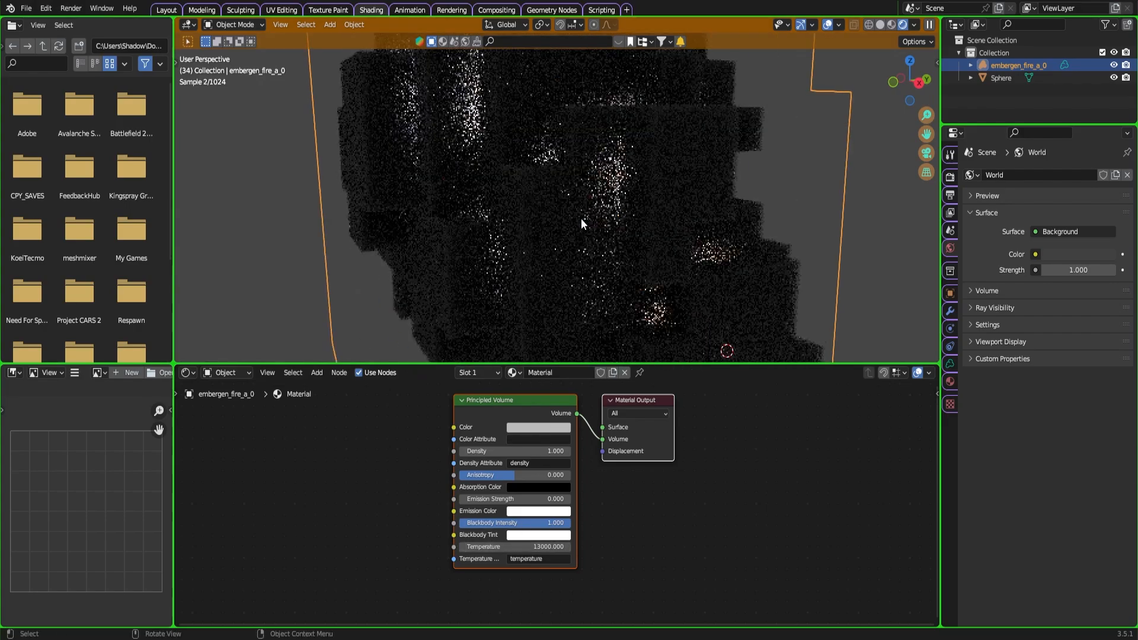
scroll(581, 218, down, 2)
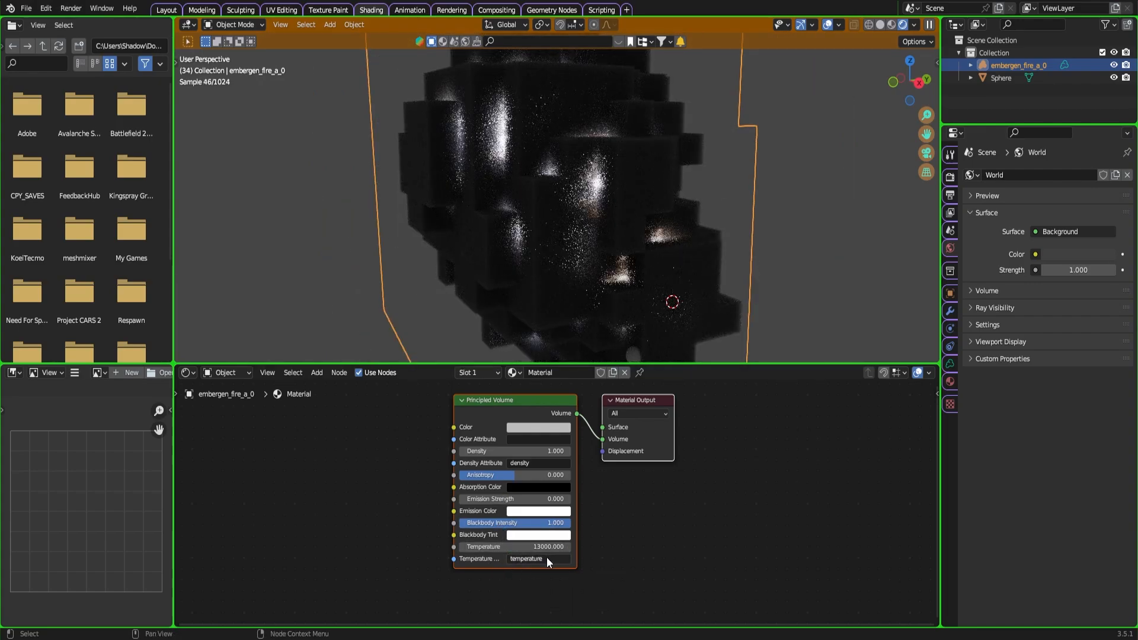
Look up the volume's grid names in its object data properties and set the Principled Volume temperature attribute to flames.
click(952, 309)
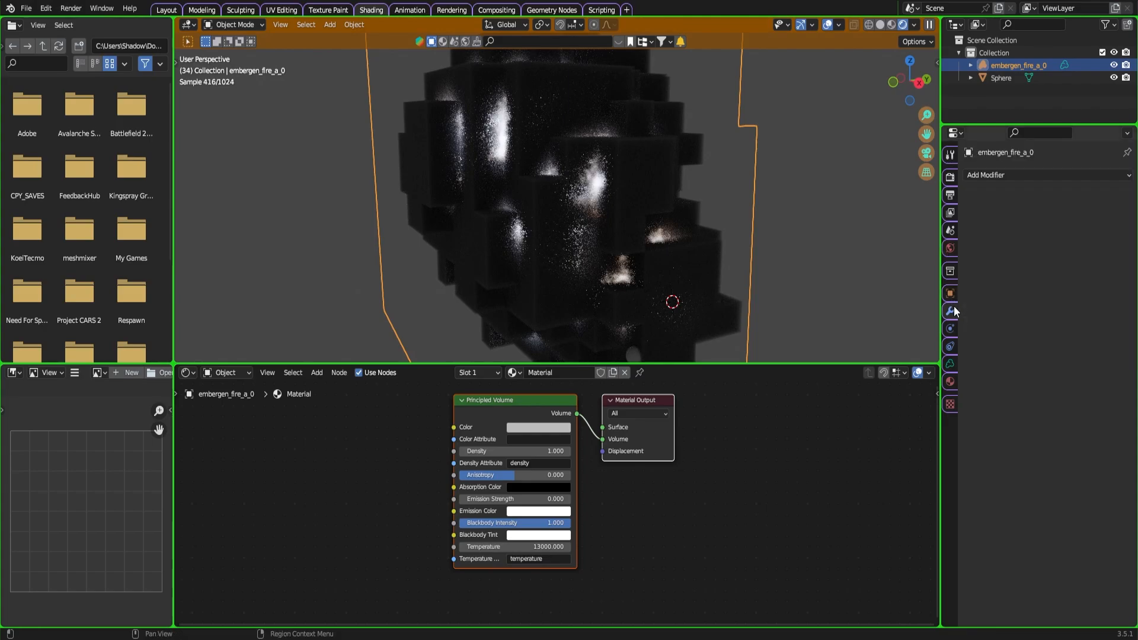
click(951, 296)
click(952, 311)
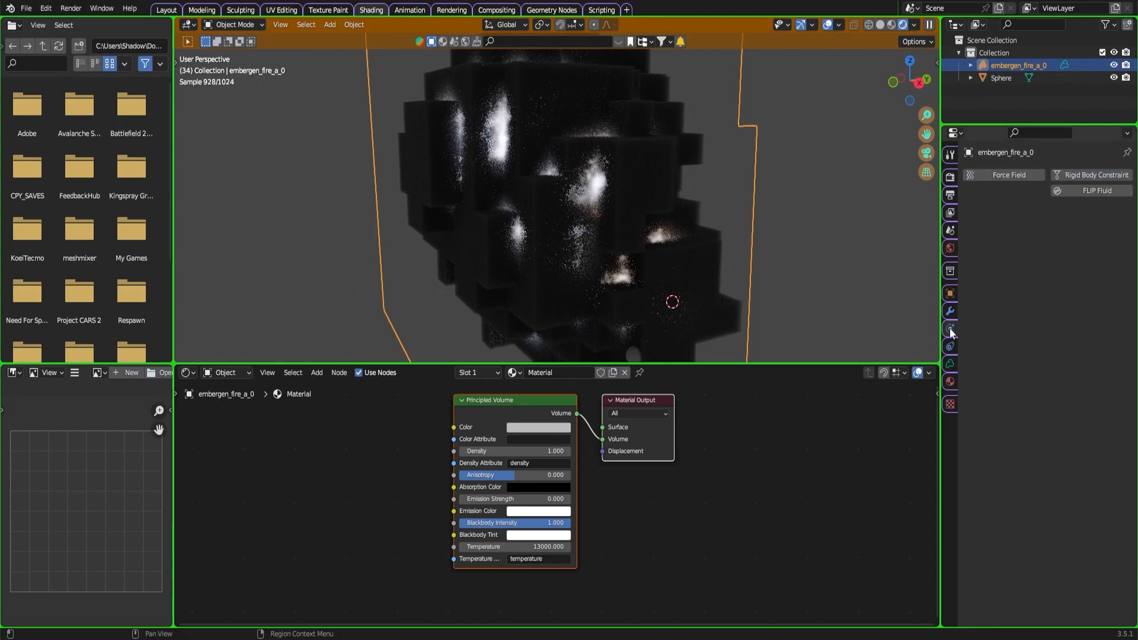
click(951, 346)
click(951, 363)
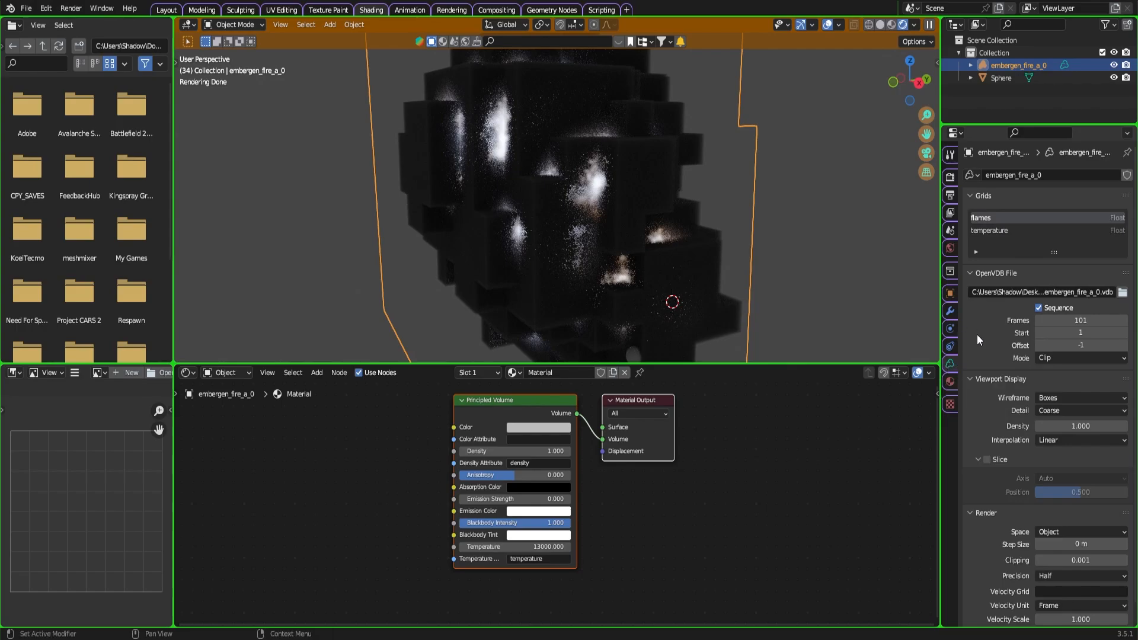
click(987, 230)
click(986, 219)
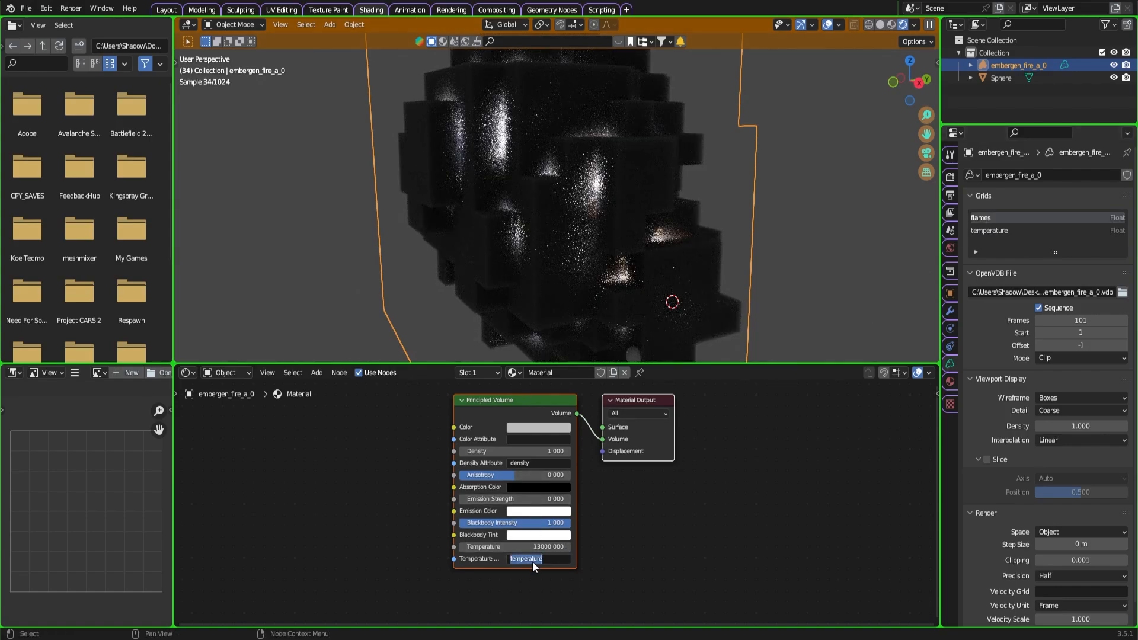
text(flame)
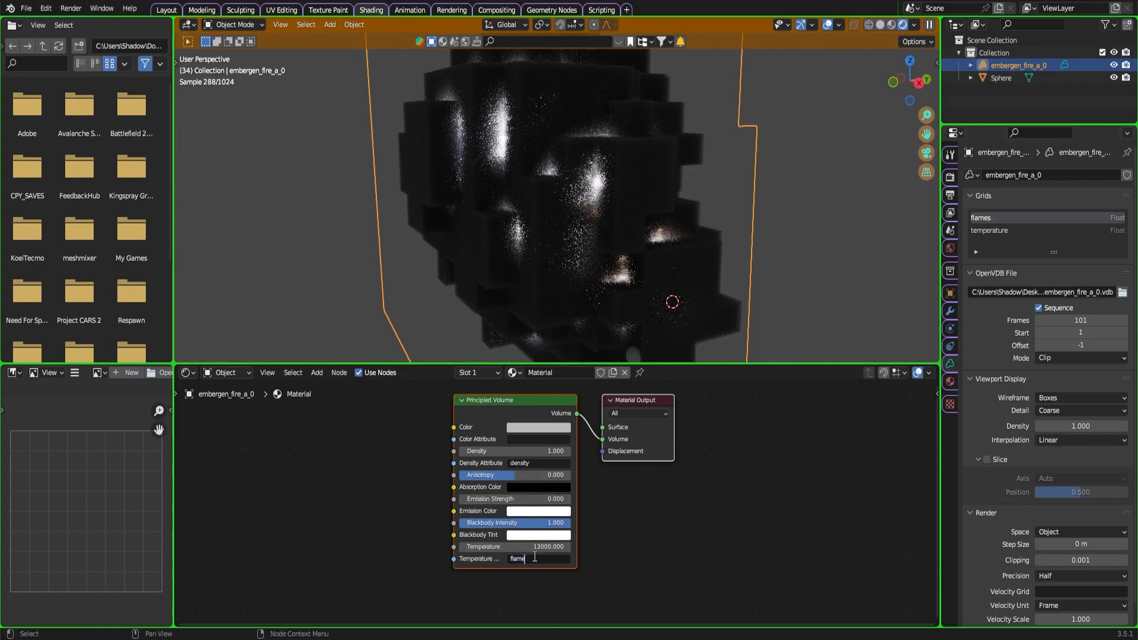
text(s)
key(Return)
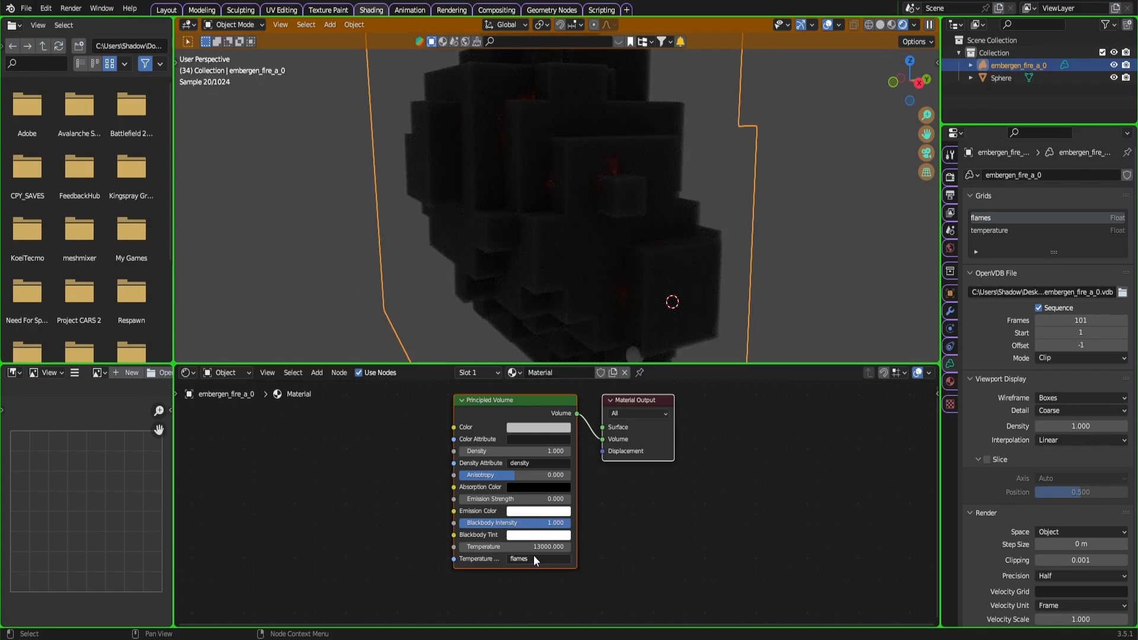
Set the temperature to about 13095.8 and play the animation up to frame 60.
drag(533, 547, 544, 546)
key(space)
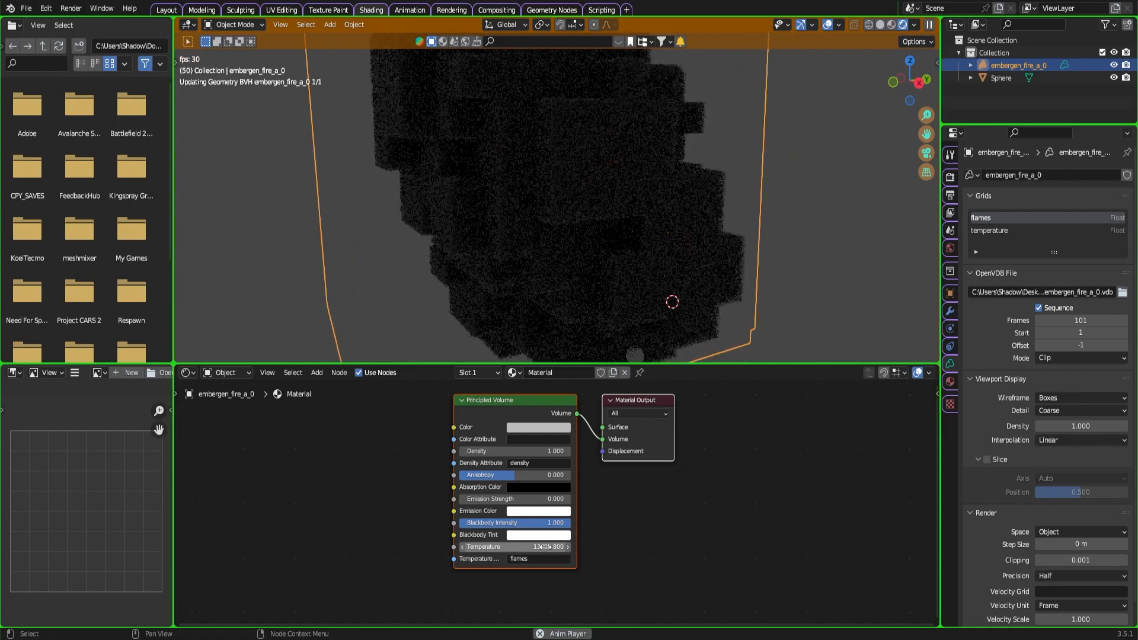
key(space)
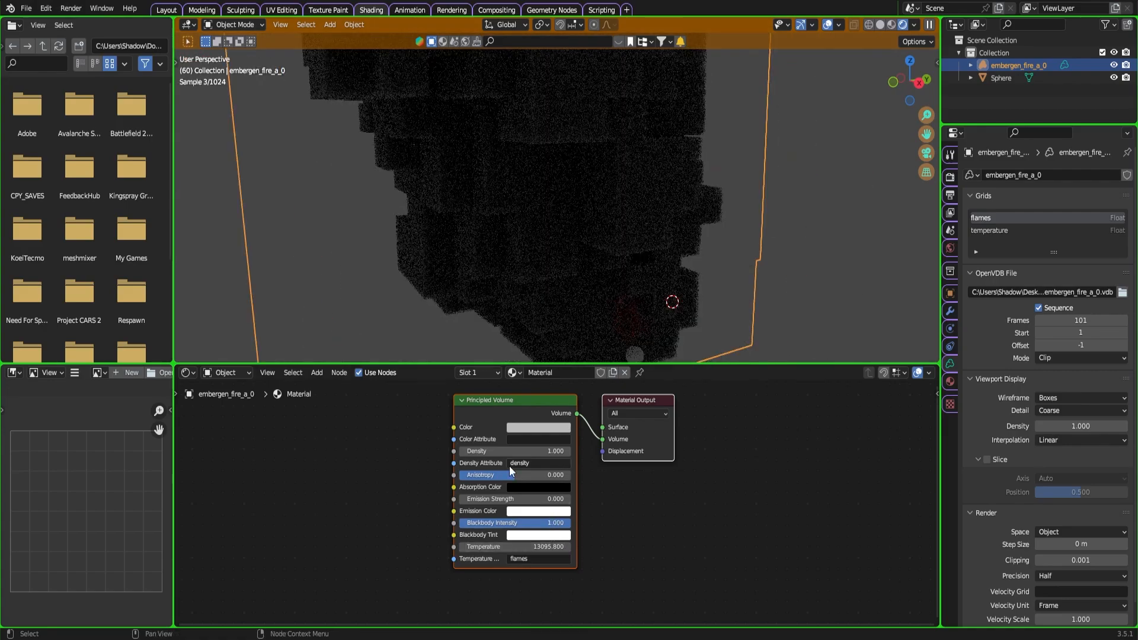
Set the blackbody intensity to about 0.645 and the density to 0.1 on the Principled Volume.
drag(525, 523, 510, 499)
mouse_move(521, 452)
mouse_down()
mouse_move(551, 452)
mouse_move(510, 451)
mouse_up()
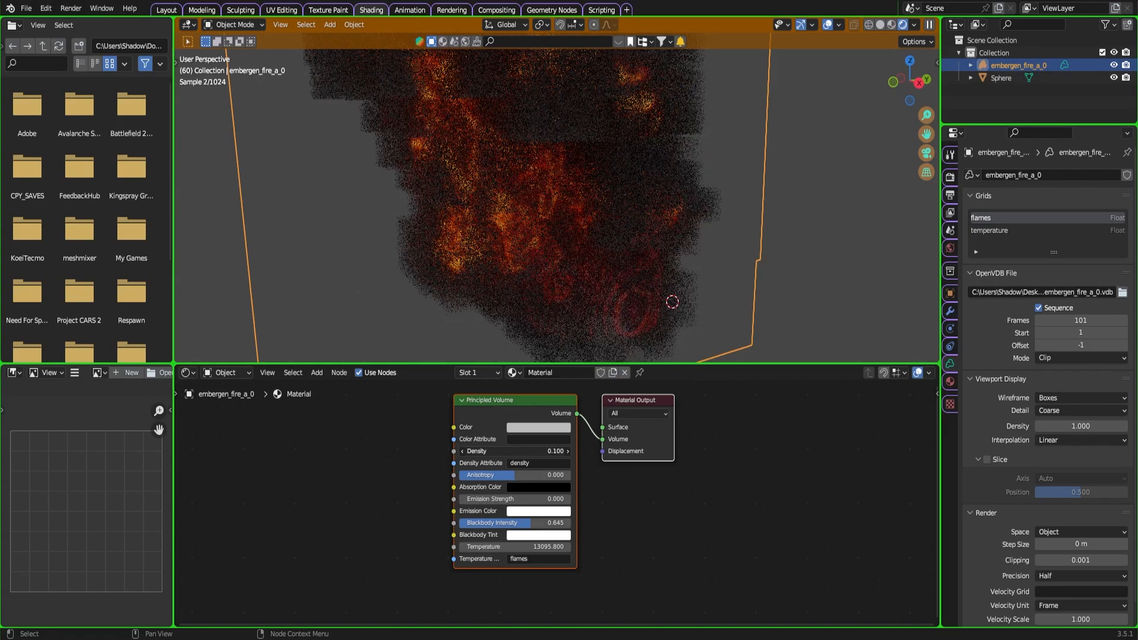
shift+middle_drag(563, 188, 559, 256)
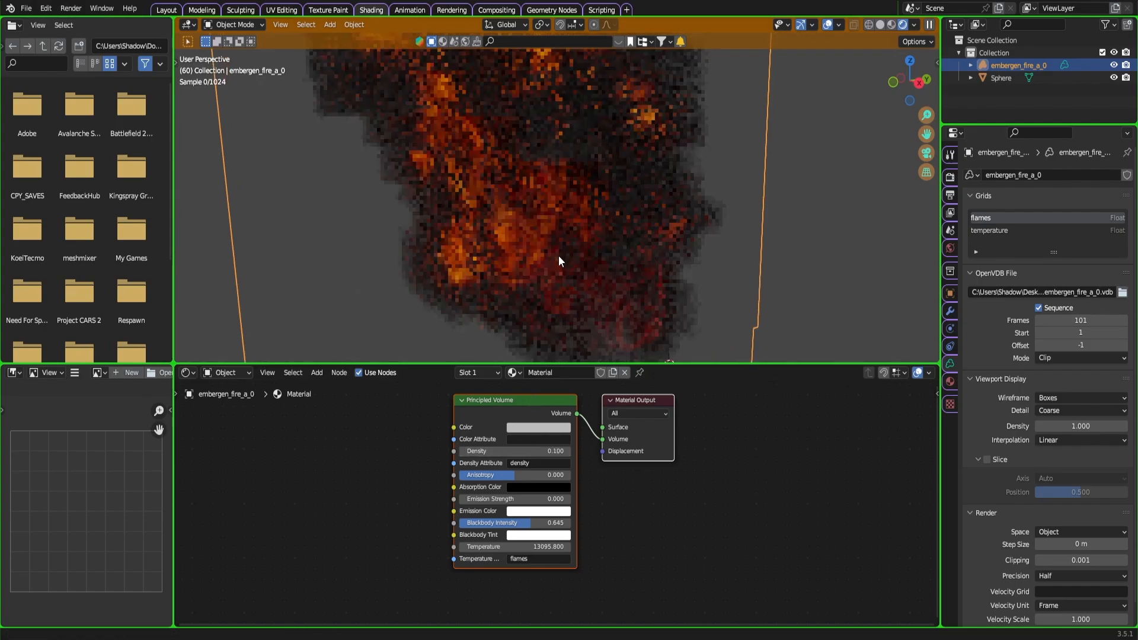
Enlarge the 3D viewport over the node editor and view the whole fire volume at frame 90 from another side.
drag(661, 364, 668, 634)
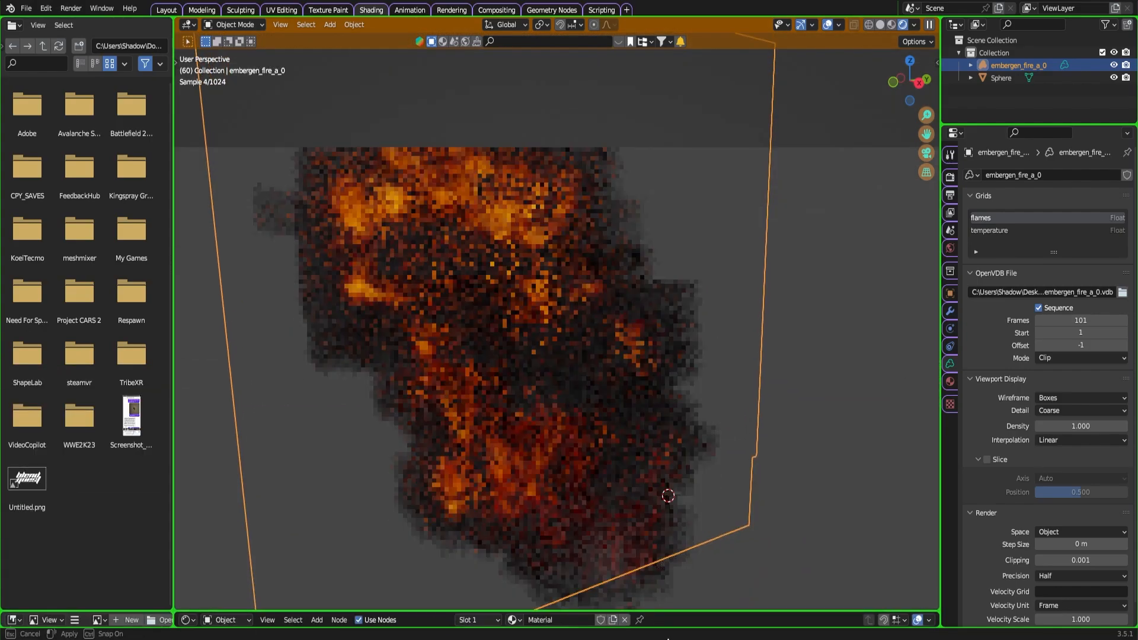
scroll(659, 490, down, 3)
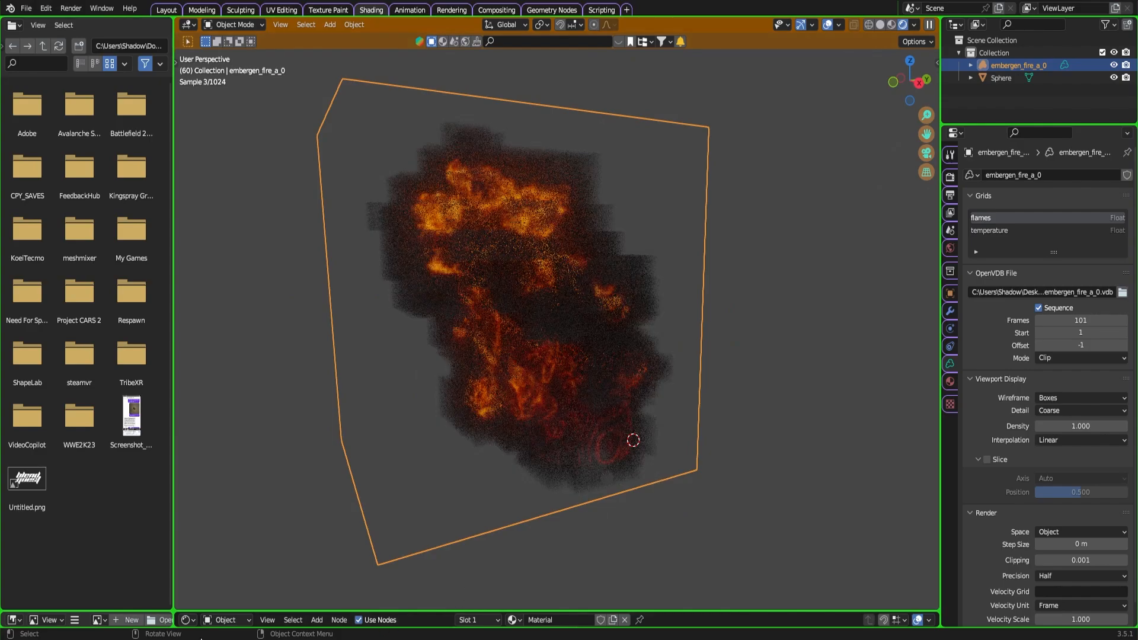
drag(227, 609, 238, 510)
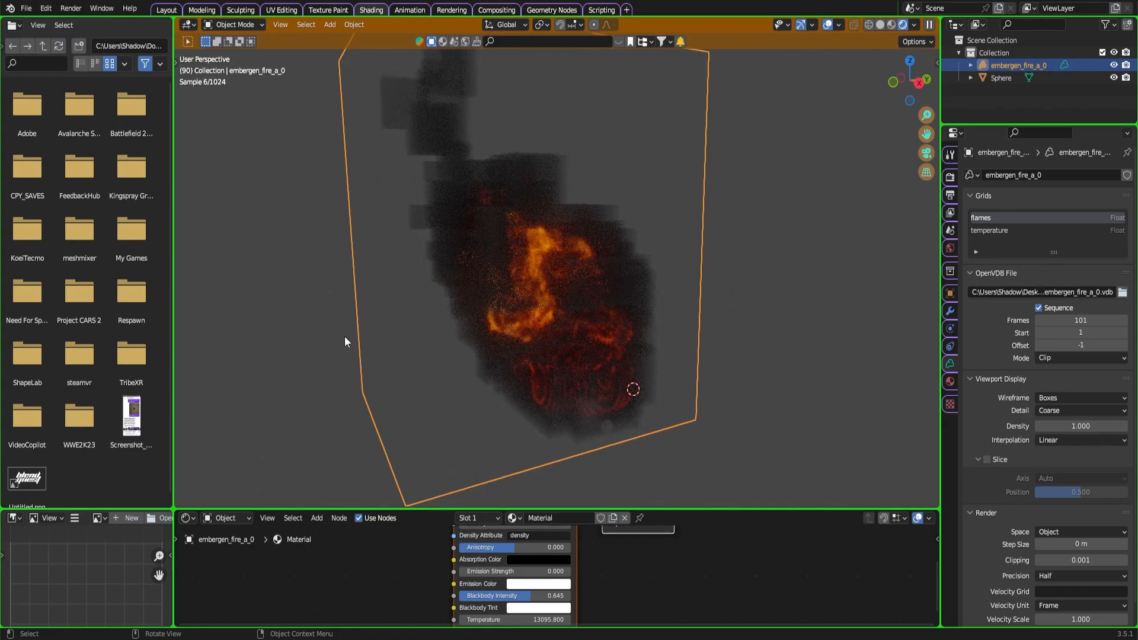
middle_drag(345, 342, 765, 333)
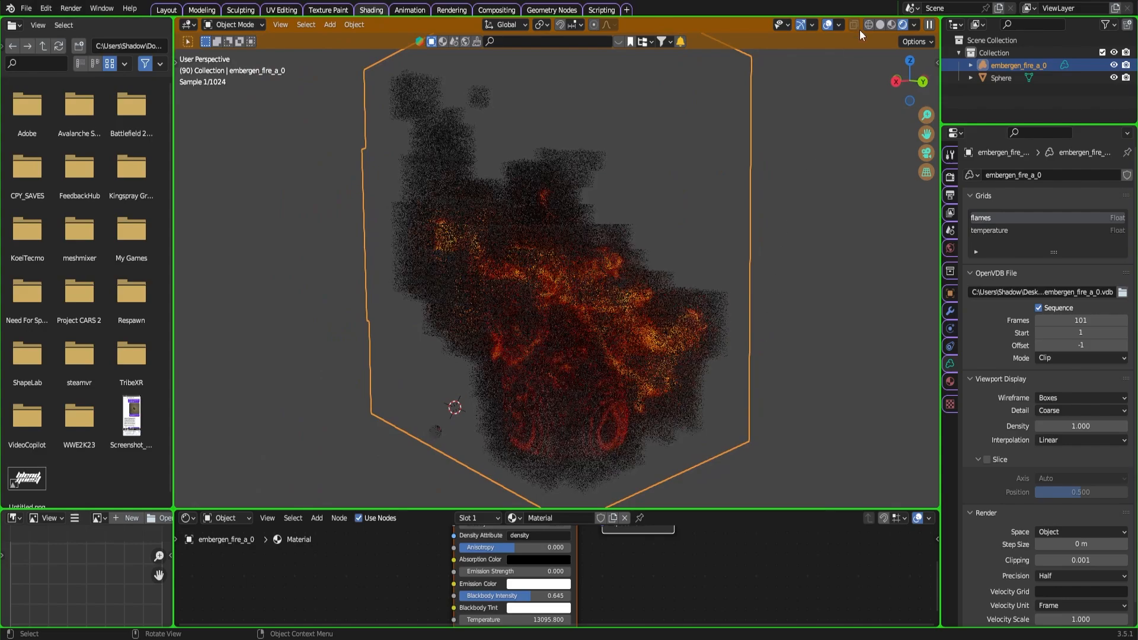
Play the fire animation in Solid, Material Preview and Rendered shading, stopping at frame 82.
click(883, 25)
scroll(677, 247, down, 2)
key(space)
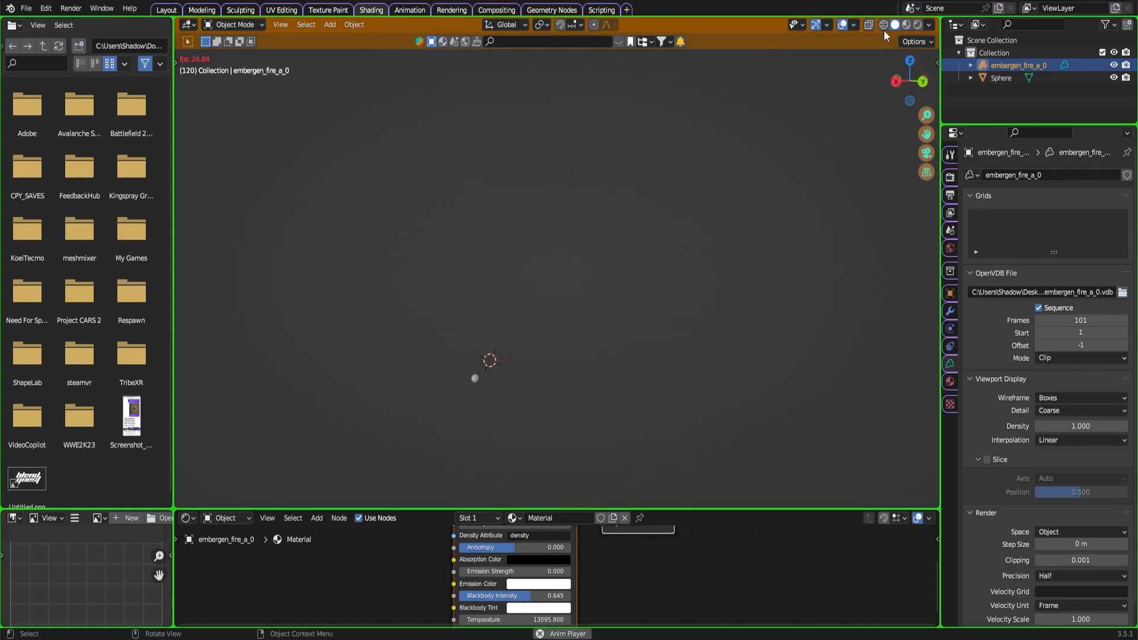
click(905, 25)
mouse_move(658, 259)
middle_down()
mouse_move(582, 282)
mouse_move(603, 273)
middle_up()
click(918, 25)
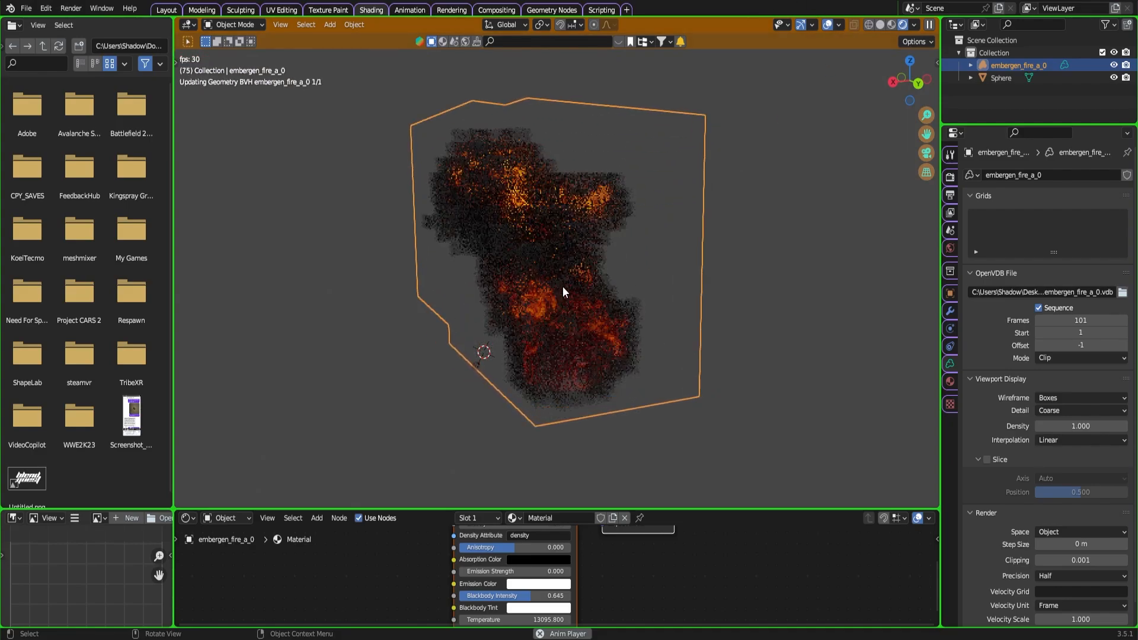
key(space)
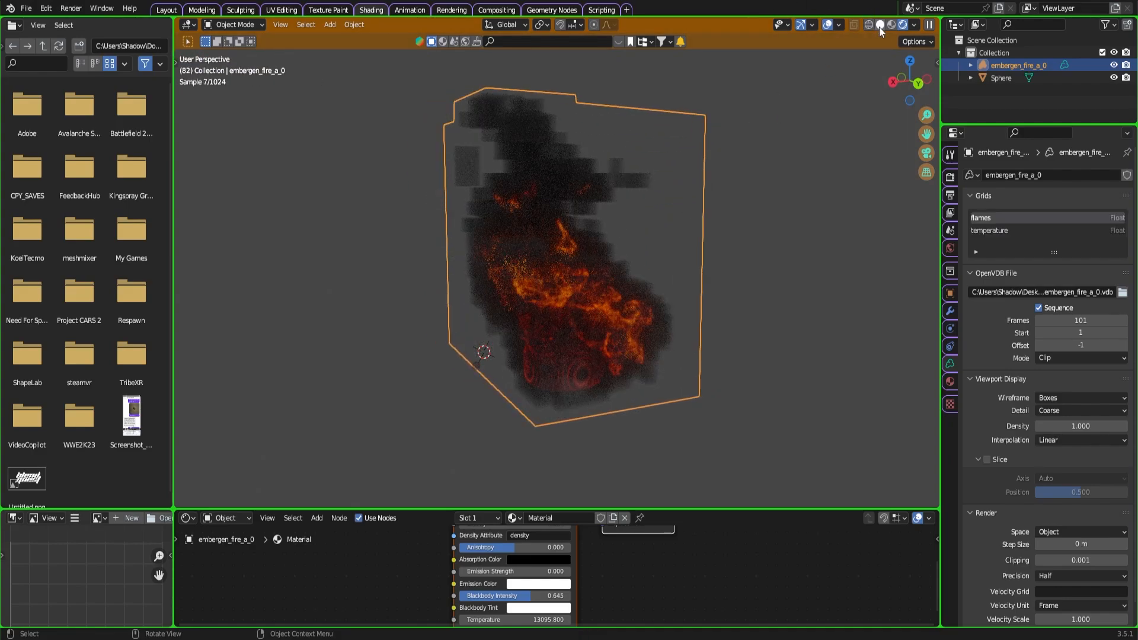
Return to the Layout workspace in Solid shading, play the animation to frame 115, and scrub back through the early frames.
click(880, 26)
click(175, 14)
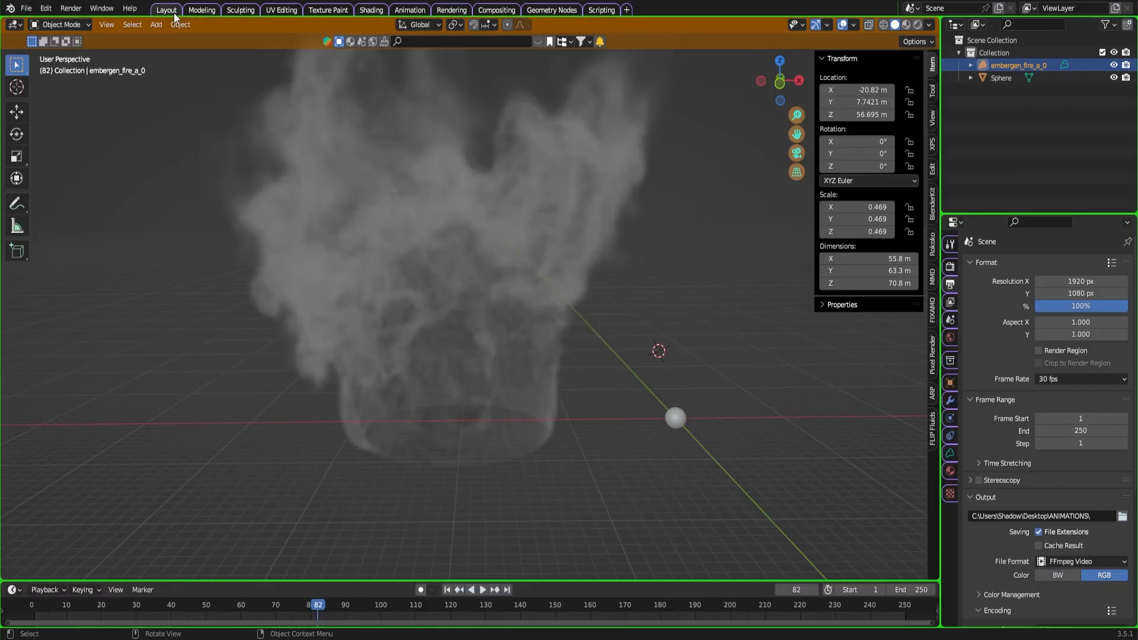
key(space)
middle_drag(482, 286, 483, 357)
key(space)
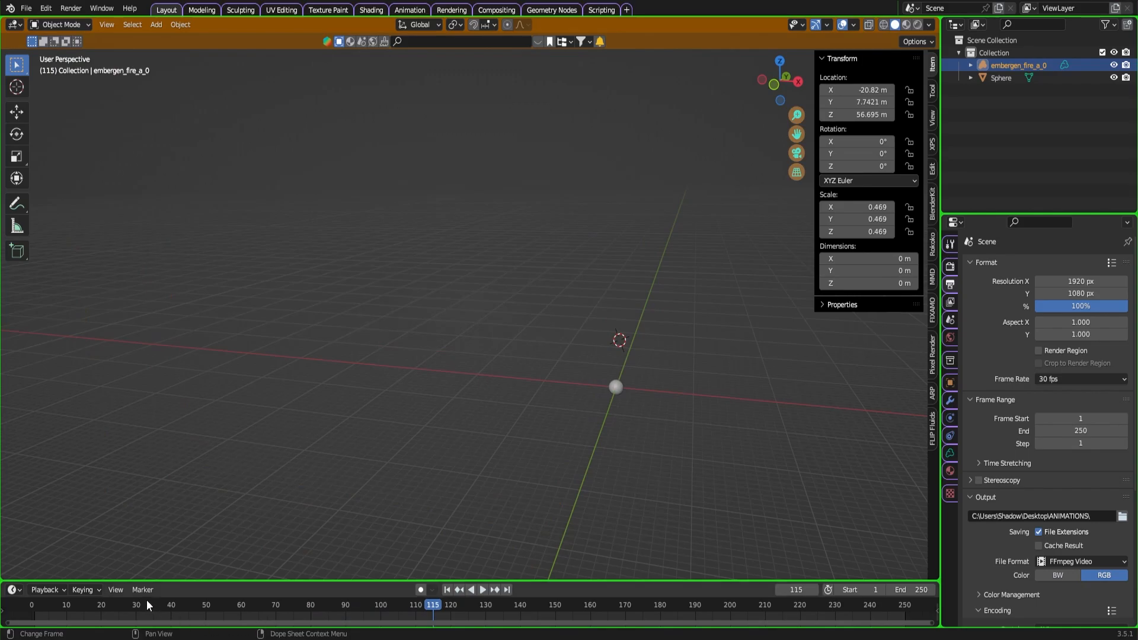
drag(149, 605, 62, 605)
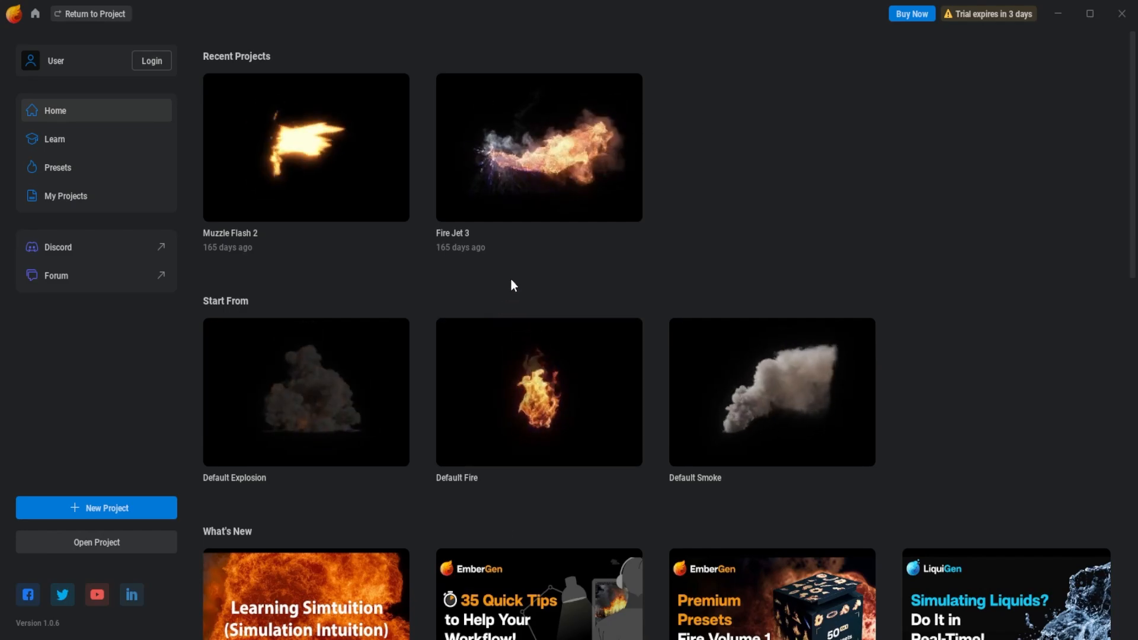
Browse the recent projects and starting presets on EmberGen's home screen and return to the open project.
scroll(964, 266, down, 1)
scroll(956, 272, down, 3)
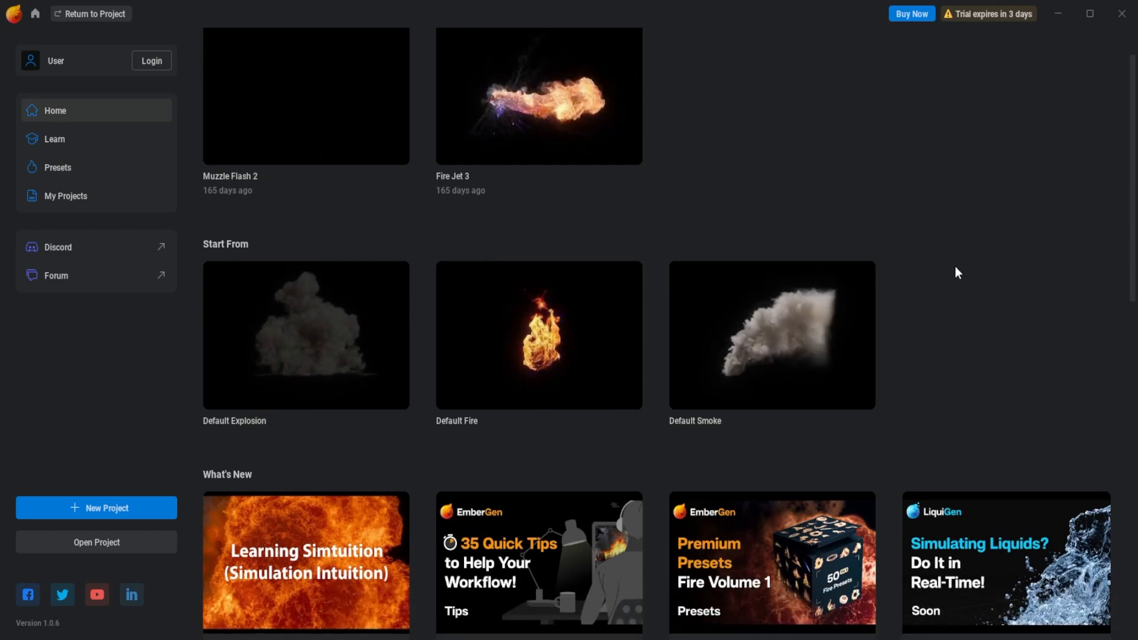
scroll(954, 276, up, 4)
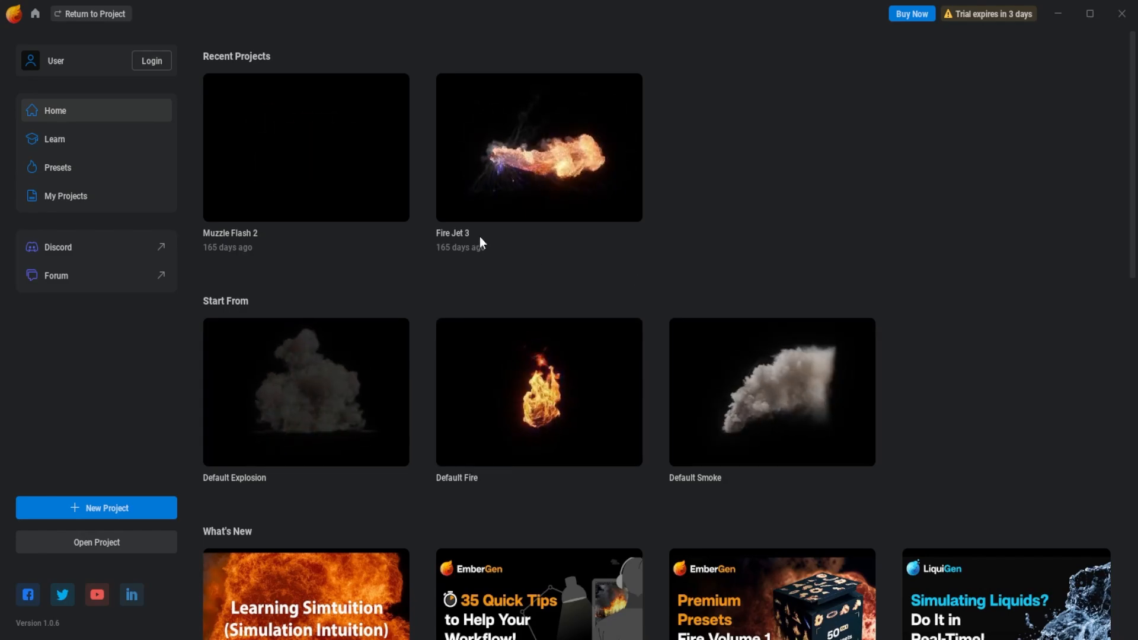
click(65, 14)
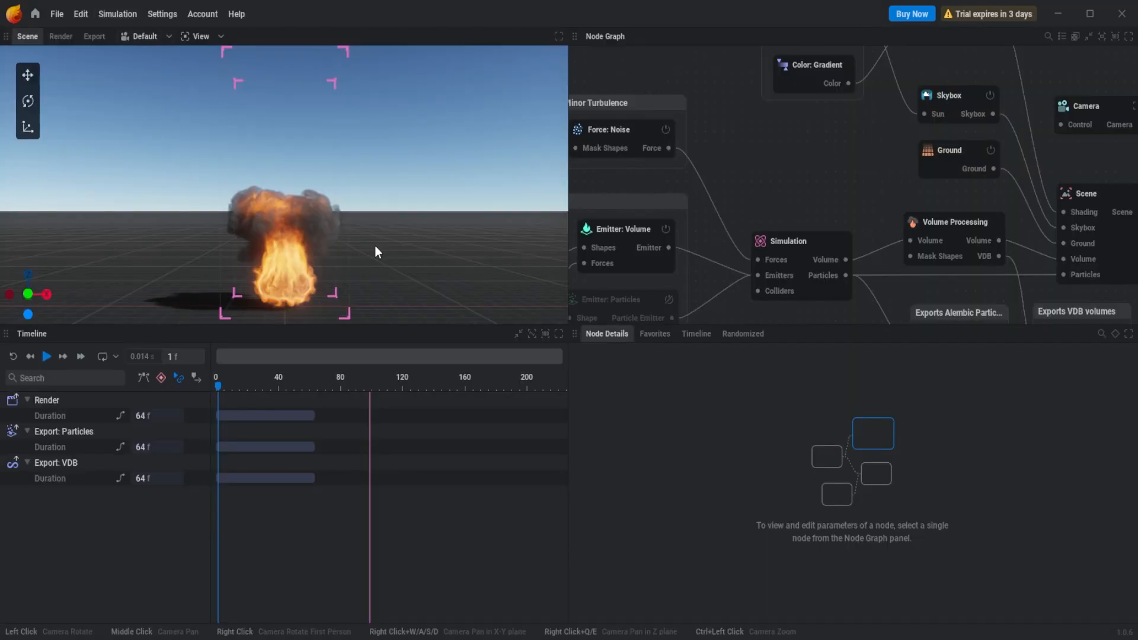
Enlarge the scene viewport over the timeline, play the fire simulation from several angles, and pause it at frame 188.
scroll(309, 252, up, 2)
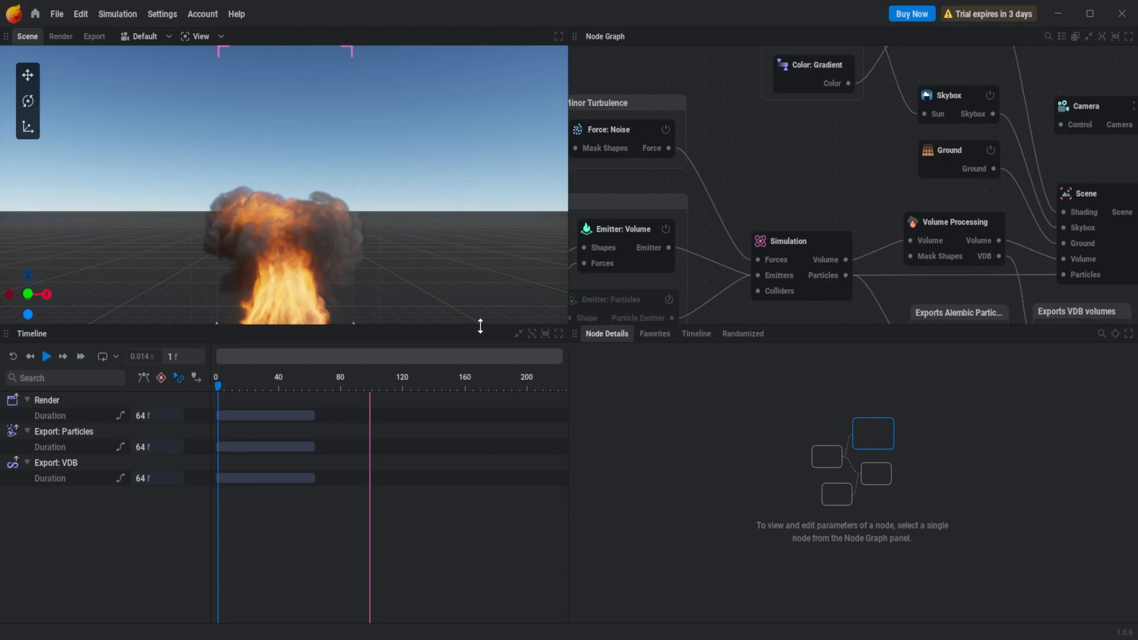
drag(480, 325, 469, 479)
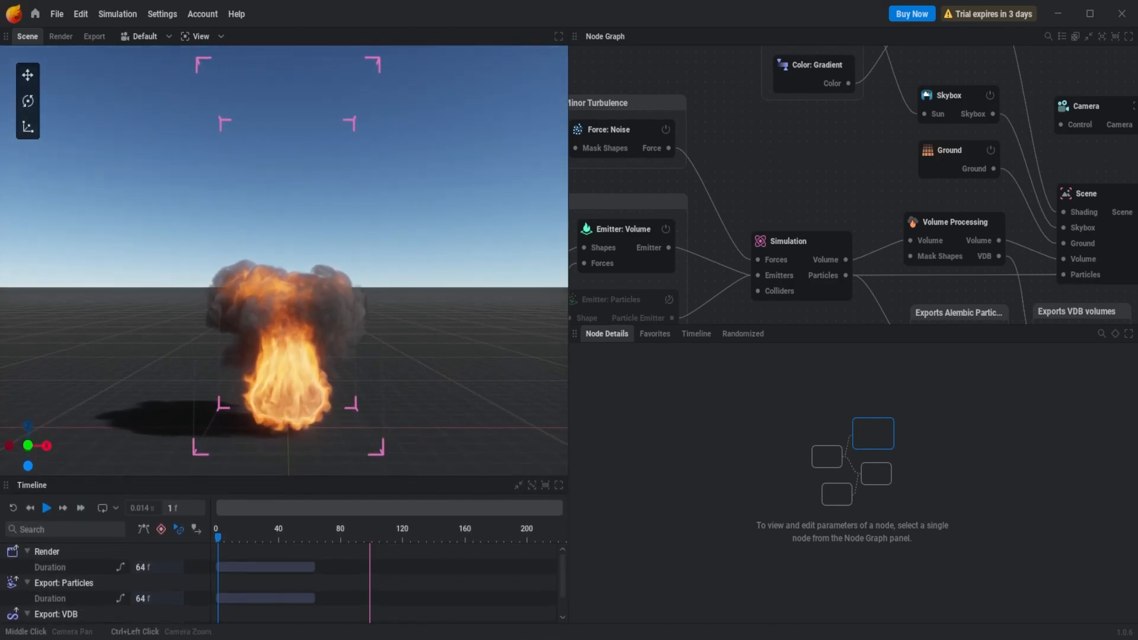
drag(439, 417, 415, 396)
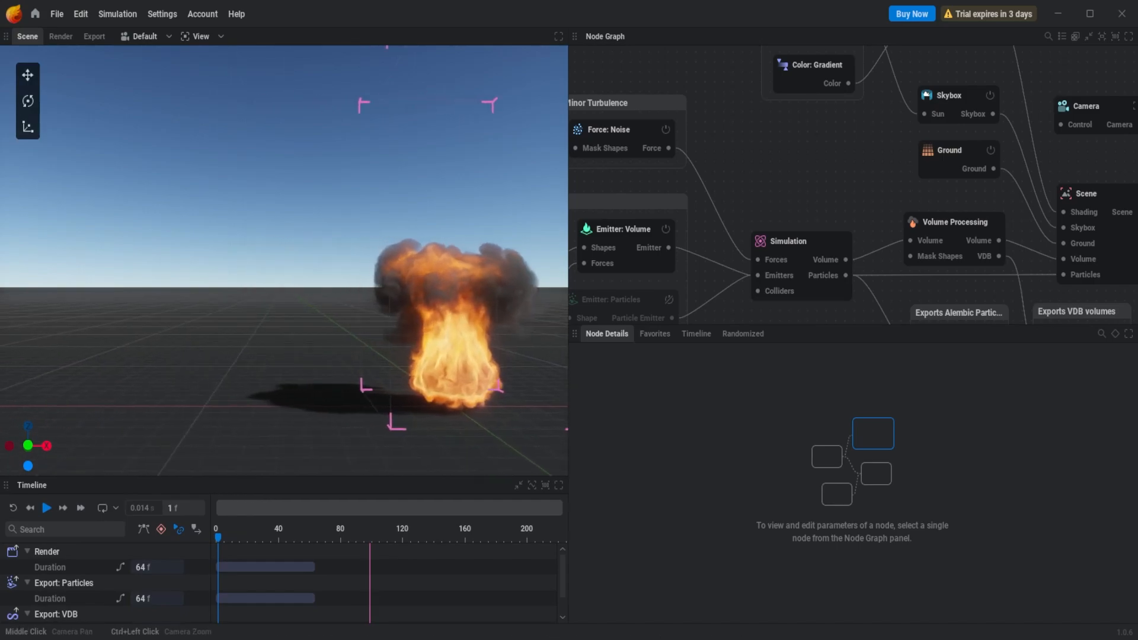
drag(175, 368, 187, 335)
mouse_move(237, 533)
mouse_down()
mouse_move(322, 537)
mouse_move(227, 533)
mouse_up()
scroll(384, 336, up, 3)
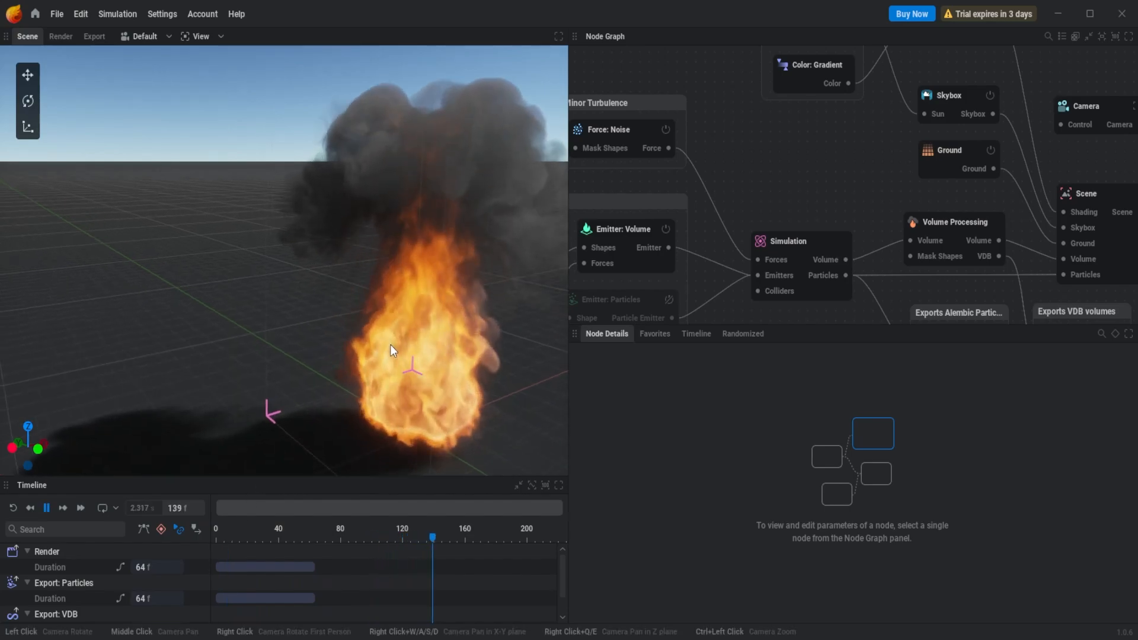
scroll(392, 347, down, 2)
middle_drag(420, 379, 381, 363)
key(space)
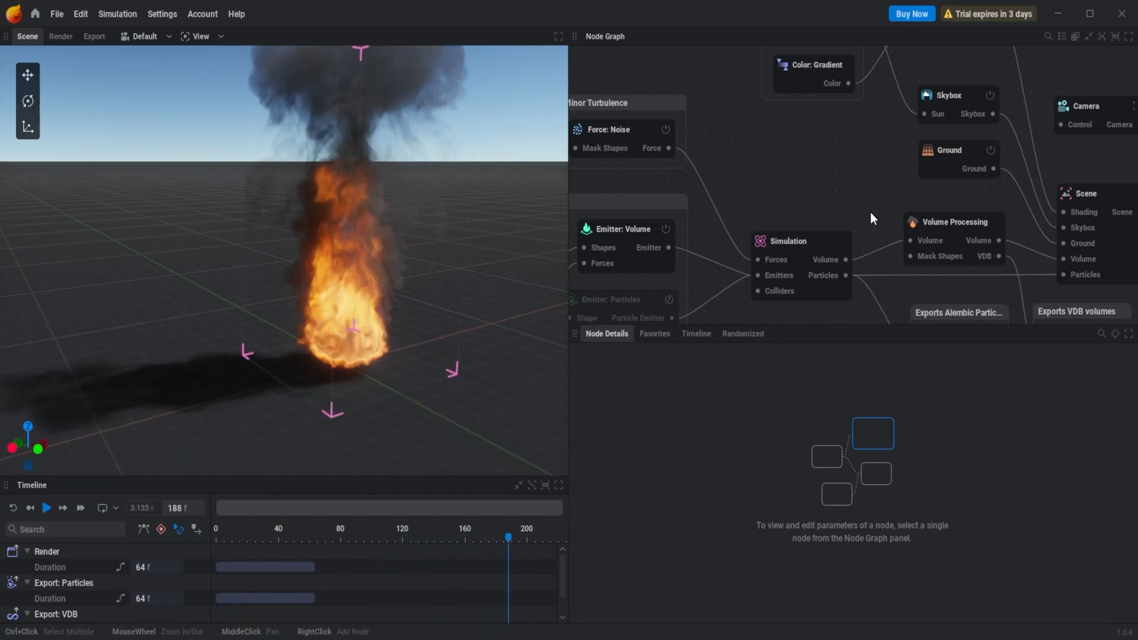
Show the export preview and open the settings of the Export: VDB node in the node graph.
scroll(844, 186, down, 5)
scroll(839, 180, up, 5)
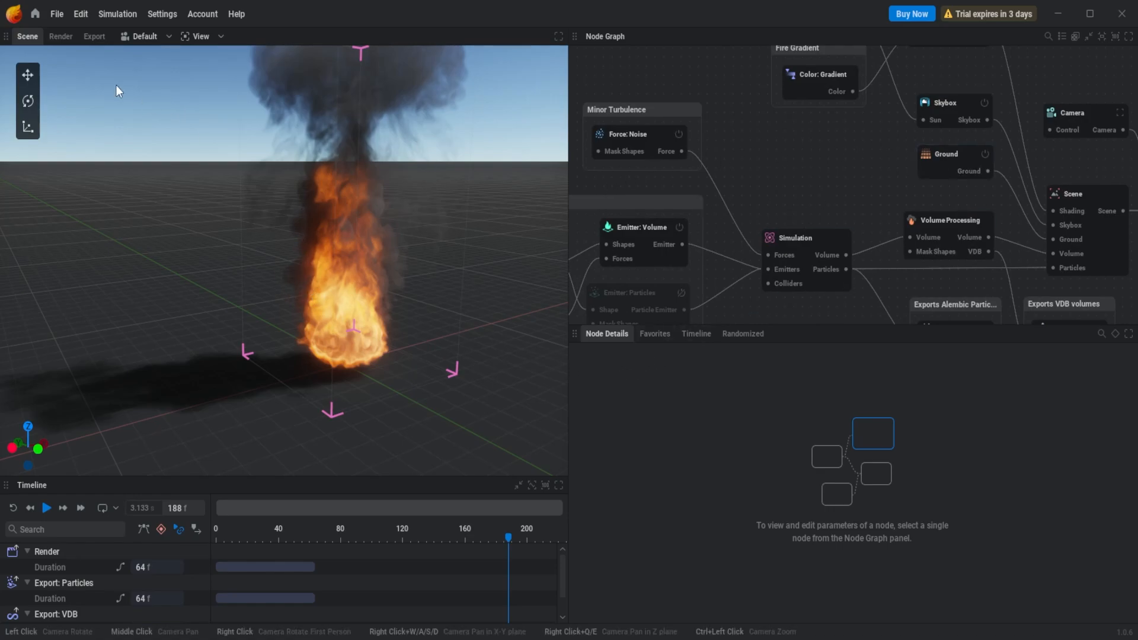
click(82, 39)
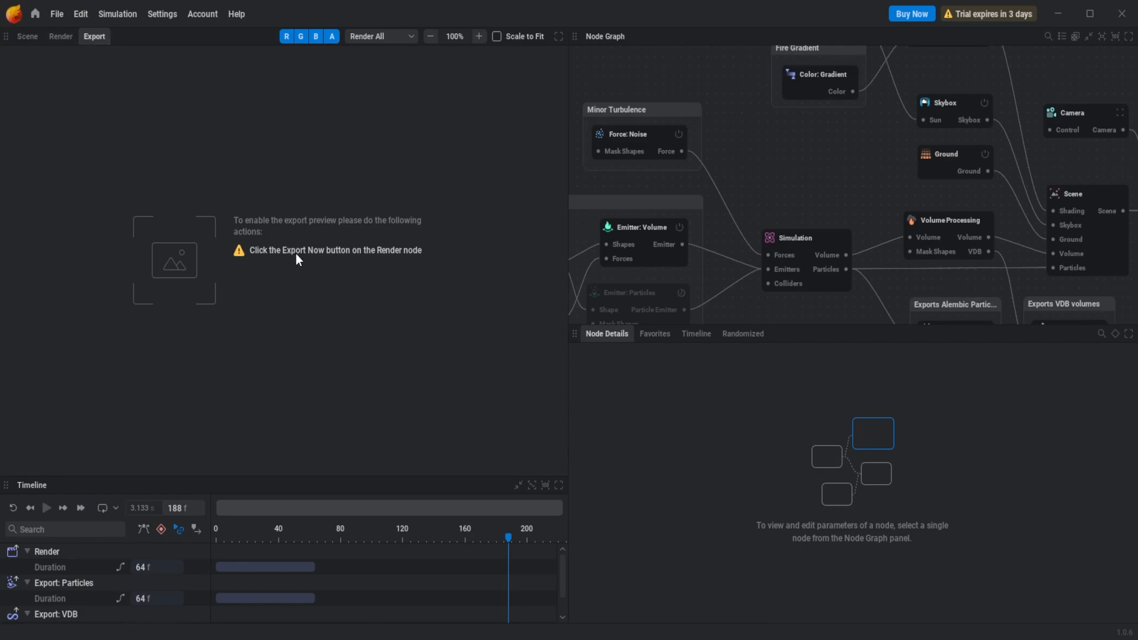
scroll(836, 237, down, 5)
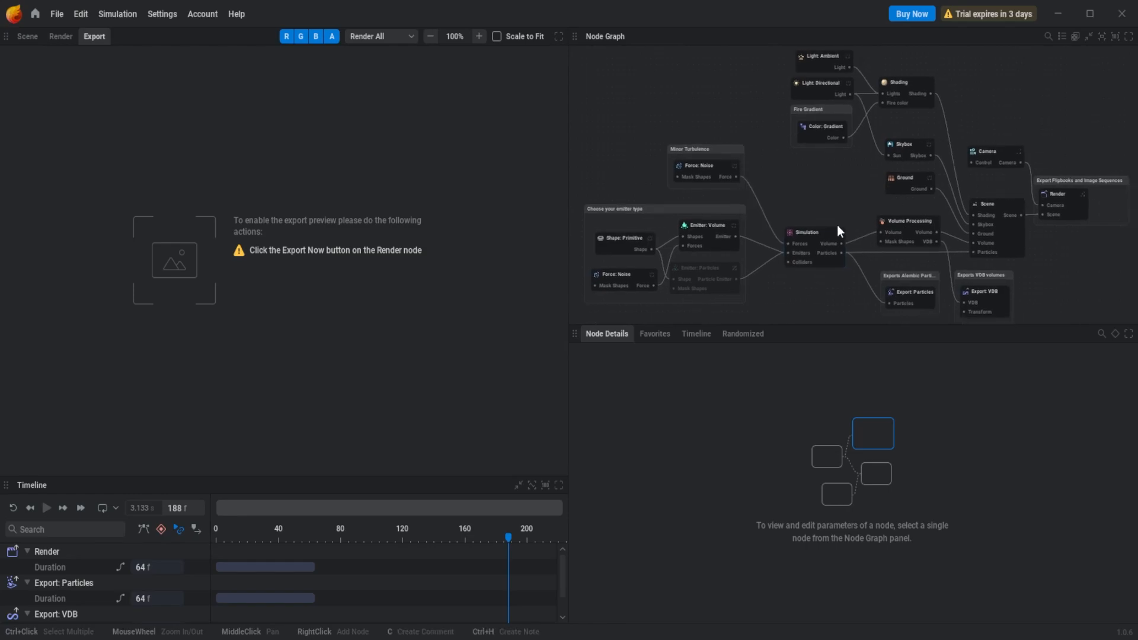
scroll(700, 170, up, 2)
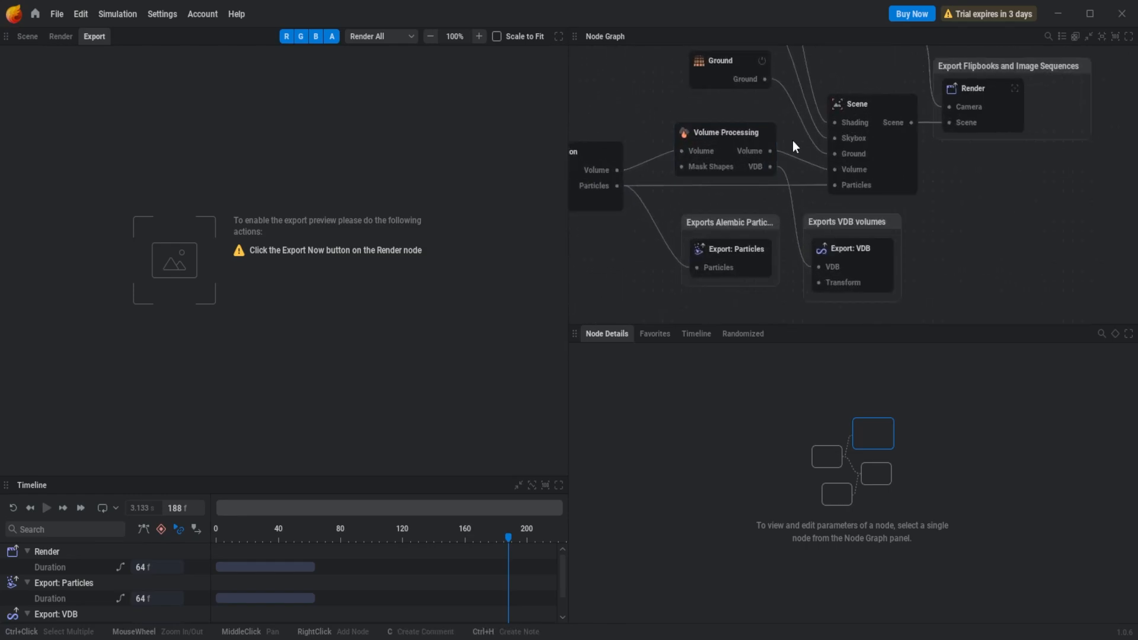
mouse_move(819, 119)
middle_down()
mouse_move(808, 215)
mouse_move(938, 266)
mouse_move(945, 336)
mouse_move(1102, 227)
mouse_move(1137, 162)
mouse_move(1137, 139)
mouse_move(788, 134)
middle_up()
click(822, 259)
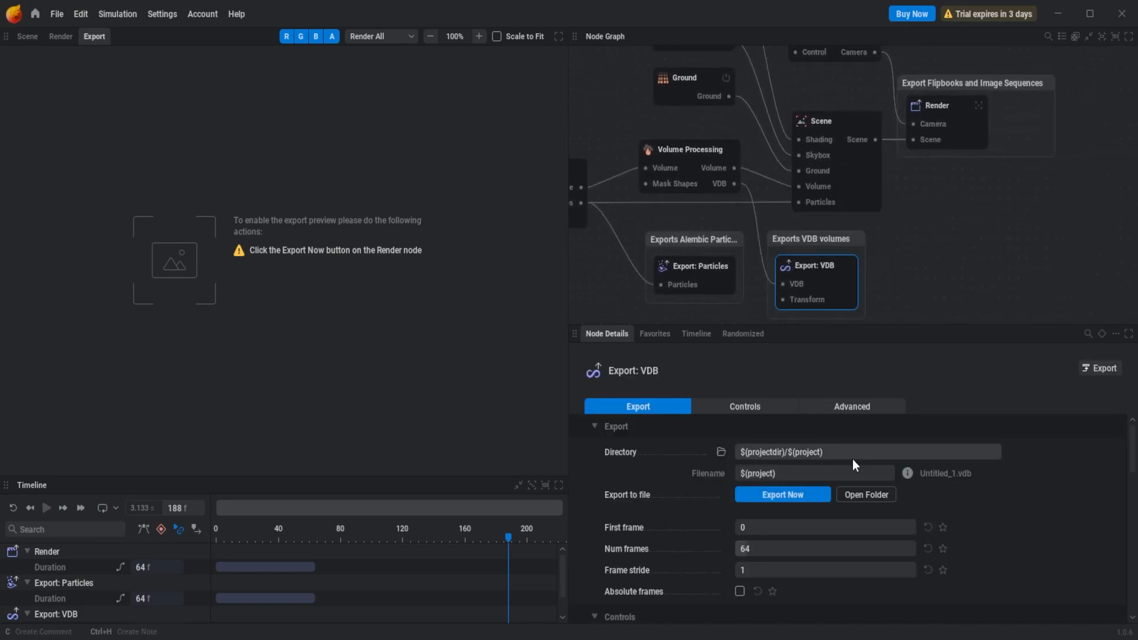
Set the VDB export directory to the ANIMATIONS folder on the Desktop.
scroll(795, 491, down, 2)
scroll(707, 479, up, 2)
click(882, 454)
click(719, 456)
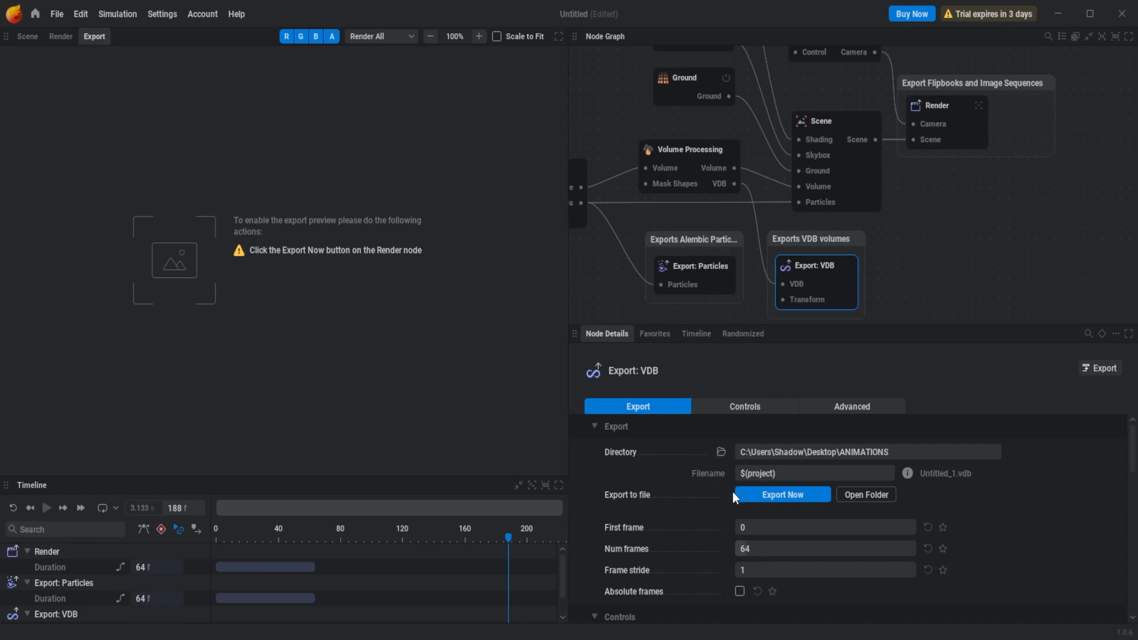
Enable temperature export alongside density and flames, and export the 64-frame VDB sequence.
scroll(707, 509, down, 4)
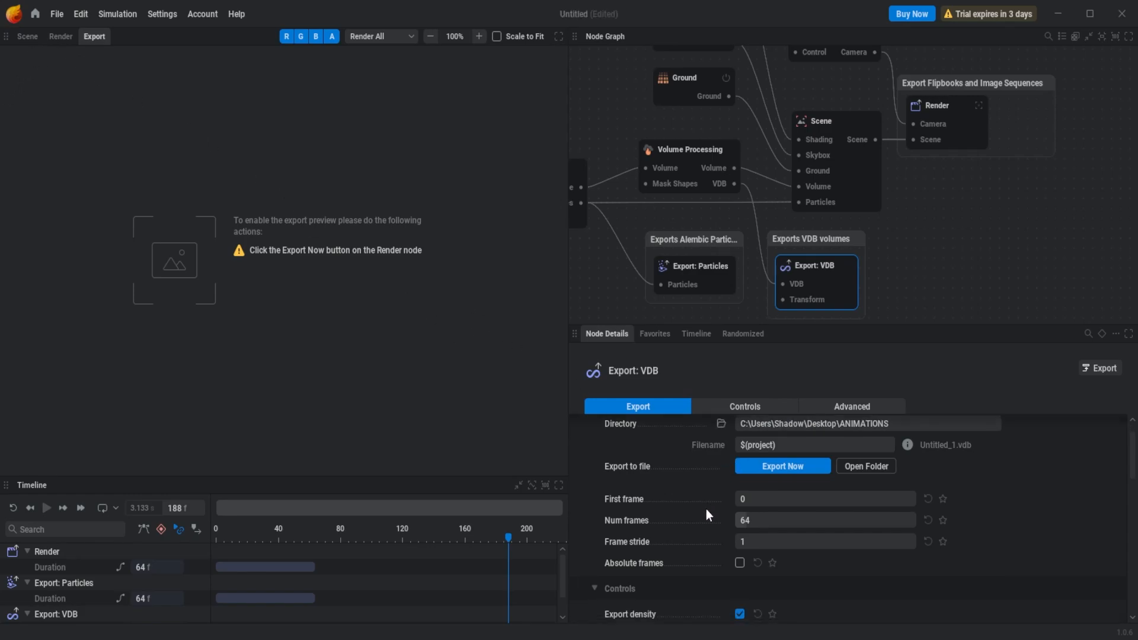
scroll(705, 492, down, 1)
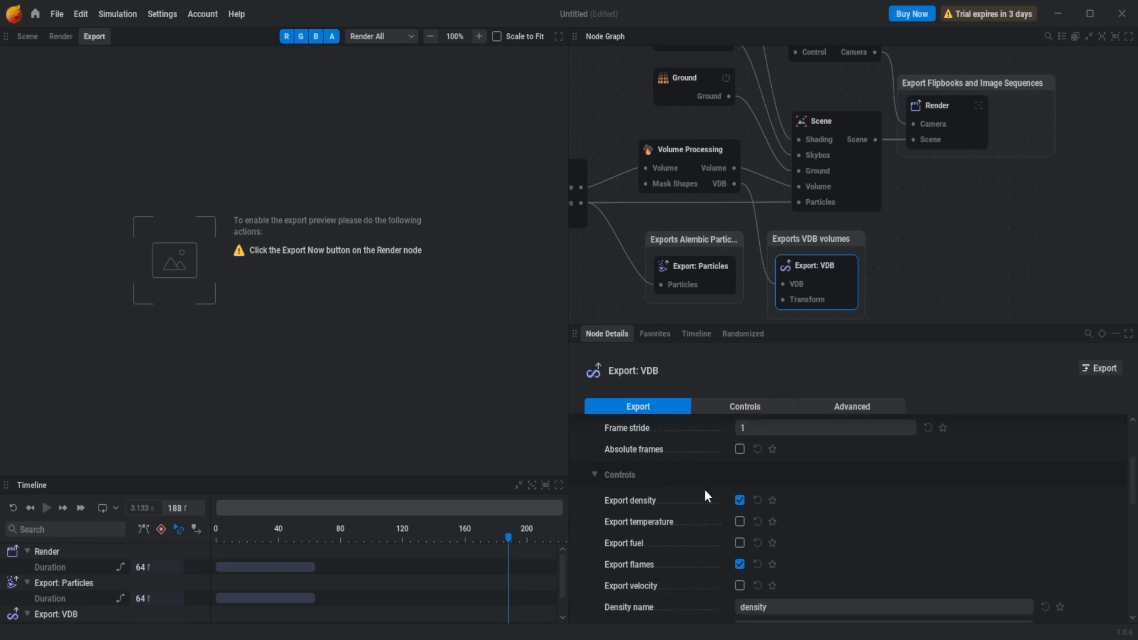
scroll(706, 492, down, 2)
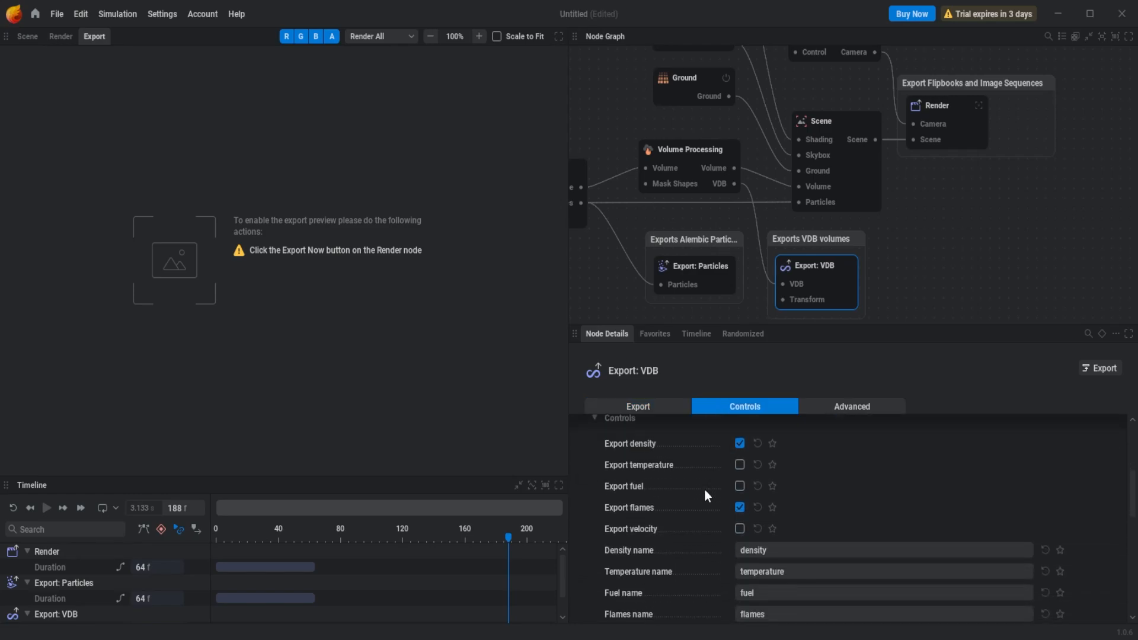
click(739, 465)
scroll(706, 499, down, 5)
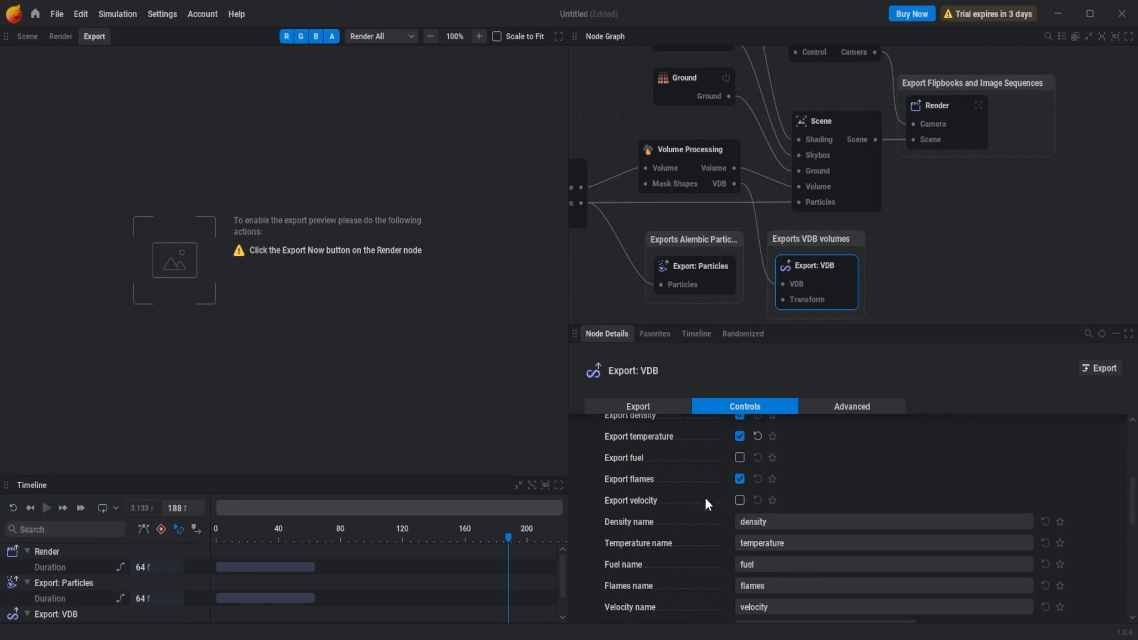
scroll(707, 499, down, 5)
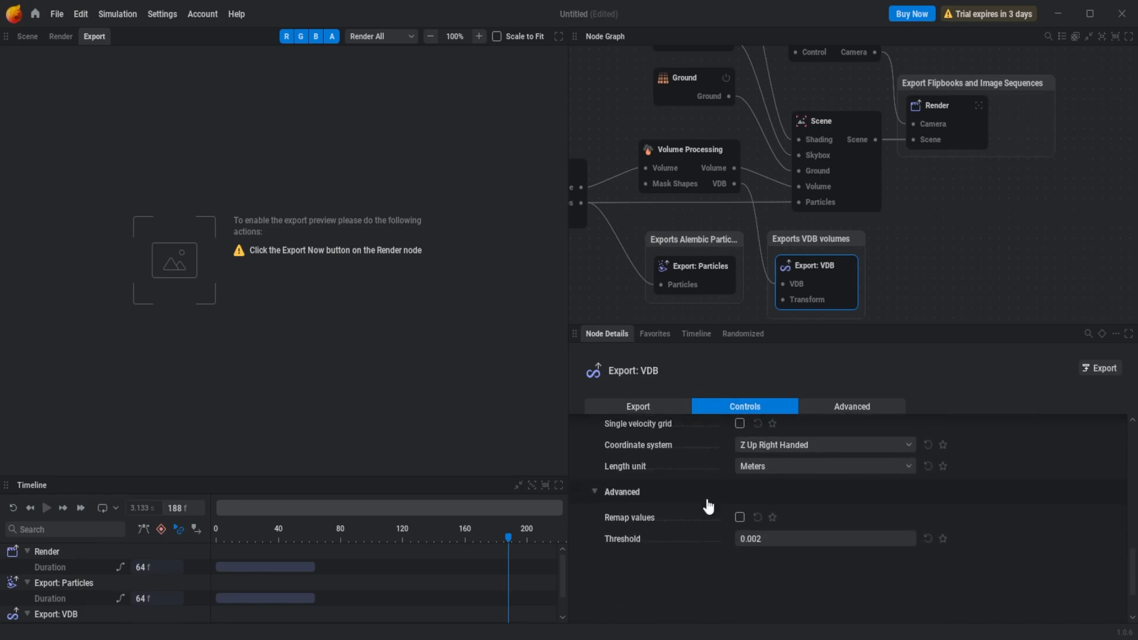
scroll(707, 500, up, 9)
scroll(706, 500, up, 5)
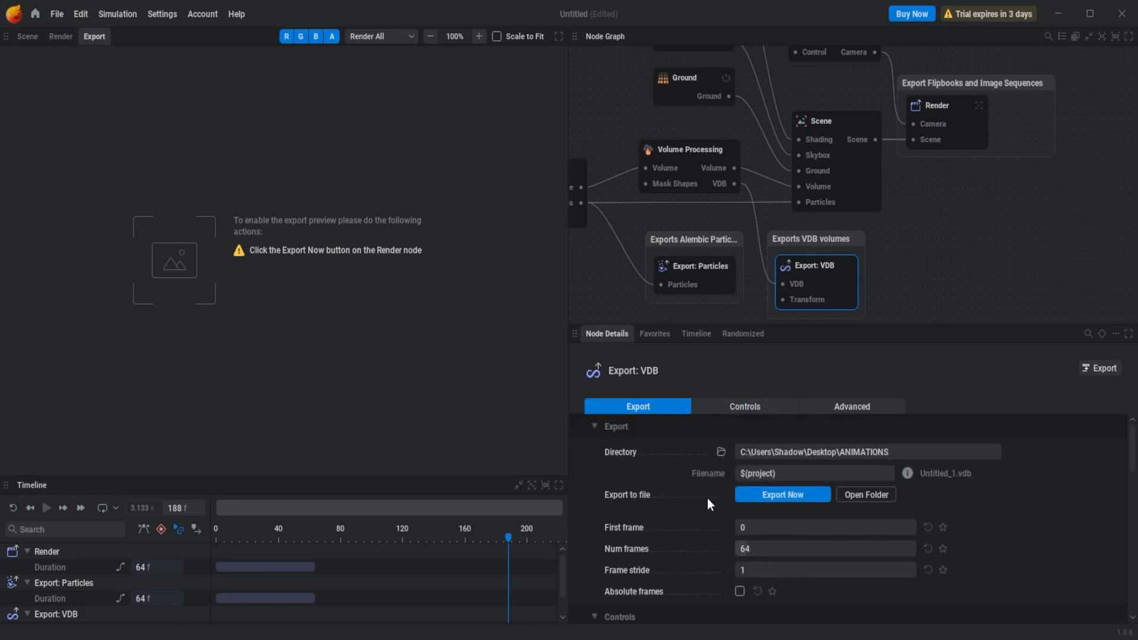
click(792, 500)
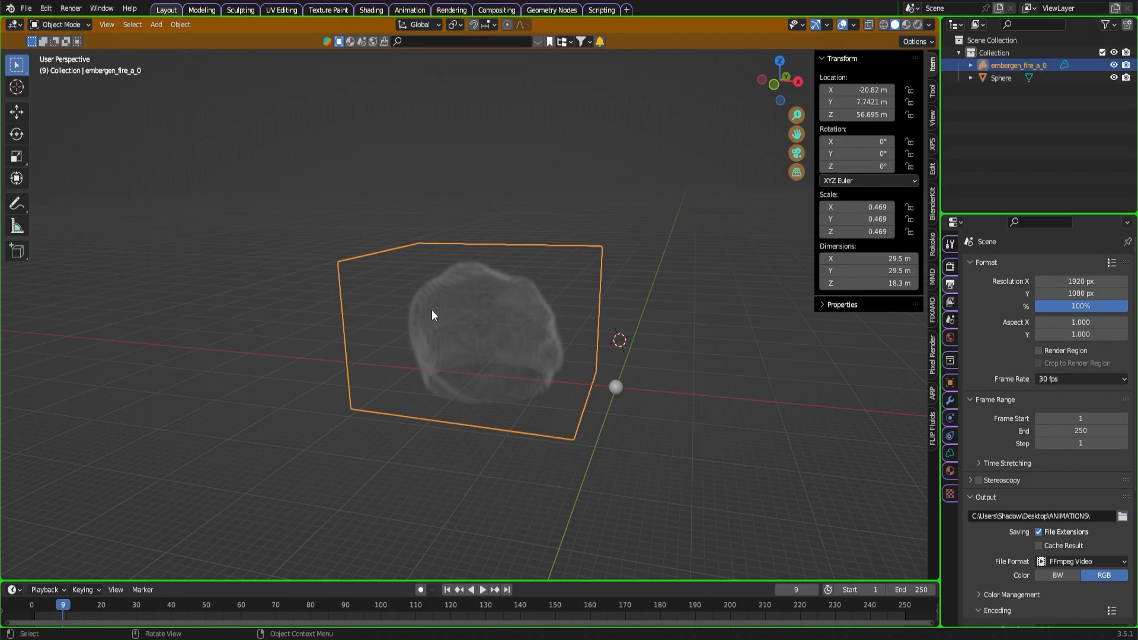
In Blender, delete the embergen_fire_a_0 volume and scale the sphere up to about 2.716.
key(Delete)
click(616, 388)
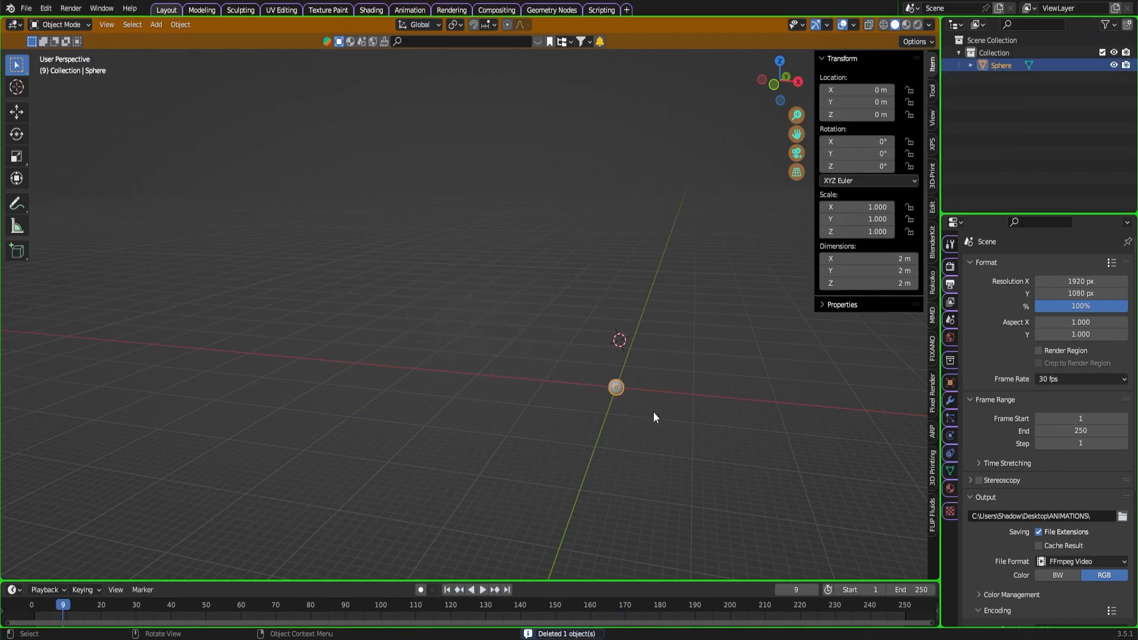
key(s)
click(725, 396)
Import the exported Untitled VDB sequence into the scene as an OpenVDB volume.
right_click(628, 390)
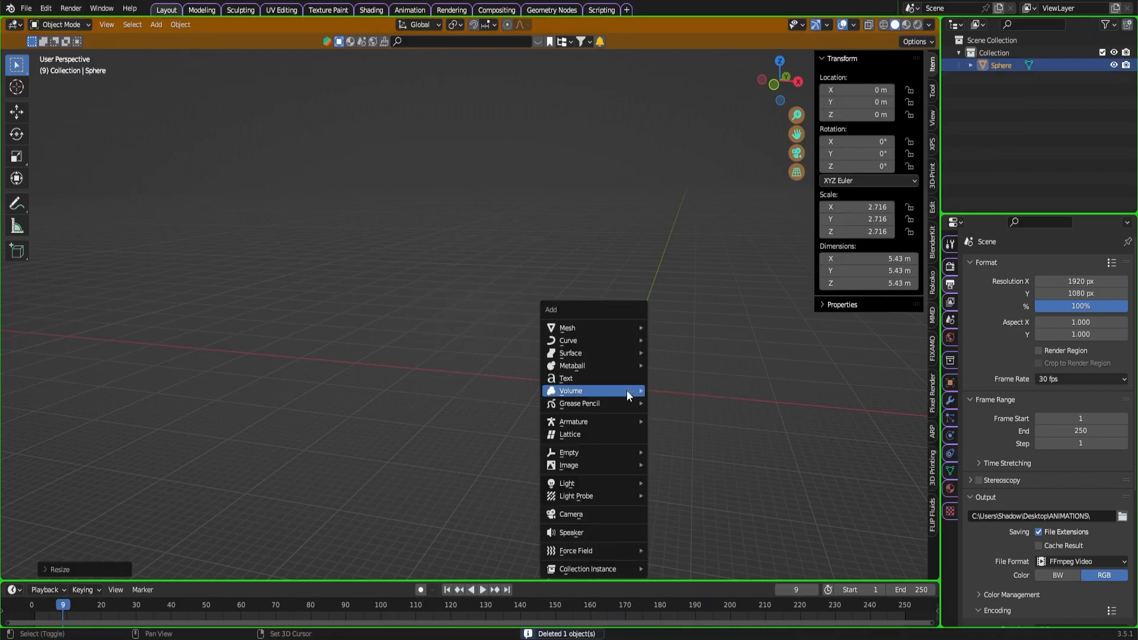
mouse_move(629, 390)
click(669, 390)
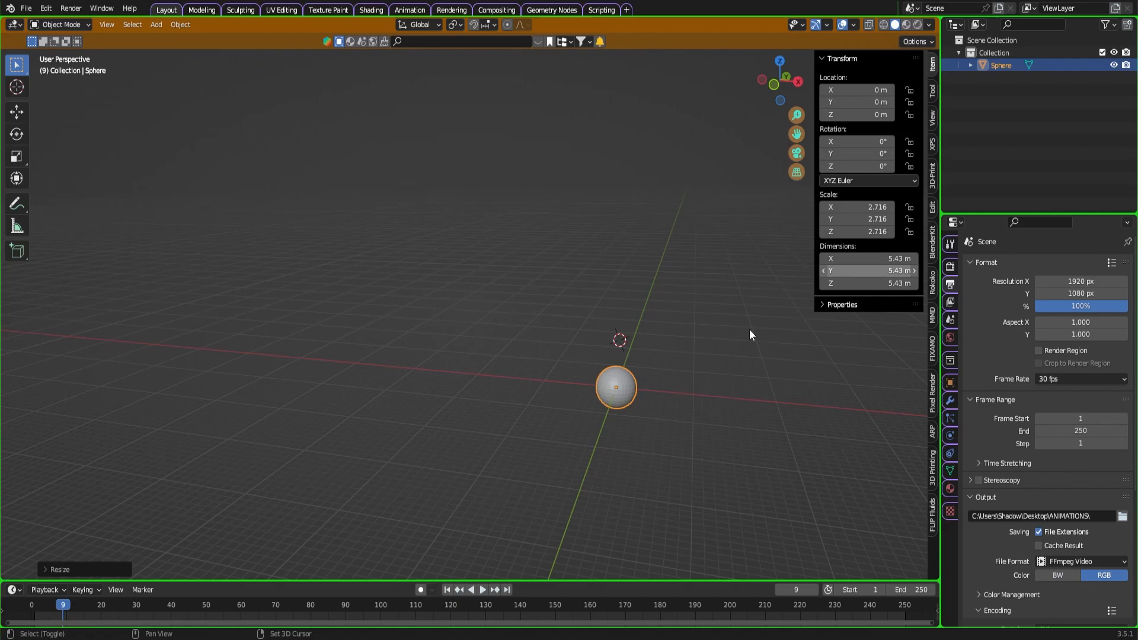
key(ctrl+shift+z)
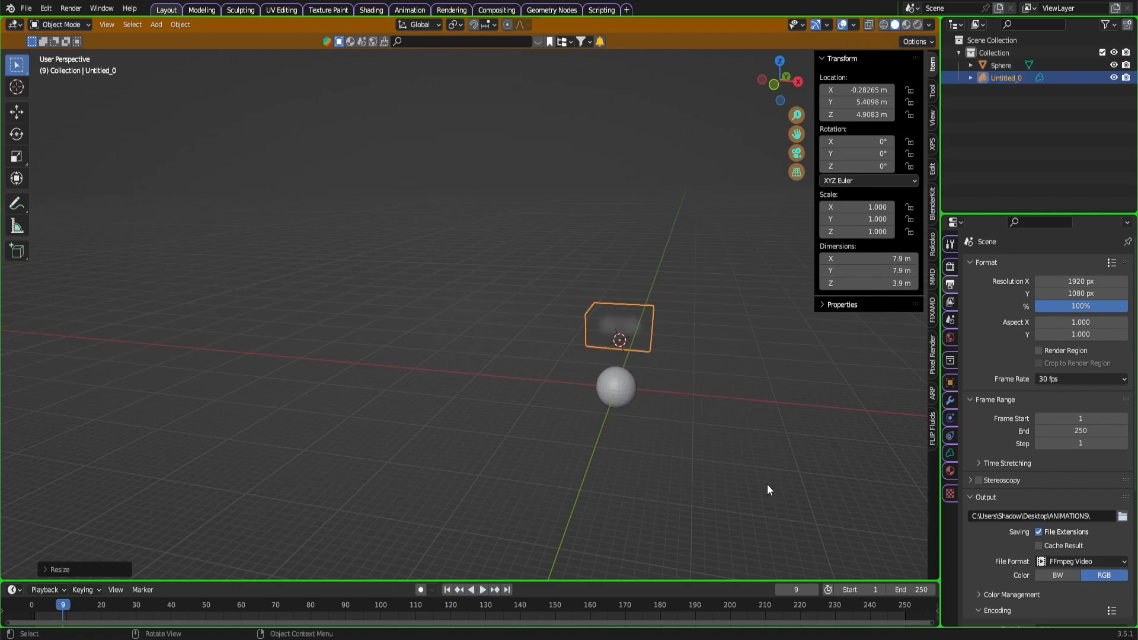
Play the imported volume's animation up to frame 44 and view the smoke above the sphere from another side.
scroll(712, 376, up, 3)
shift+middle_drag(760, 409, 624, 395)
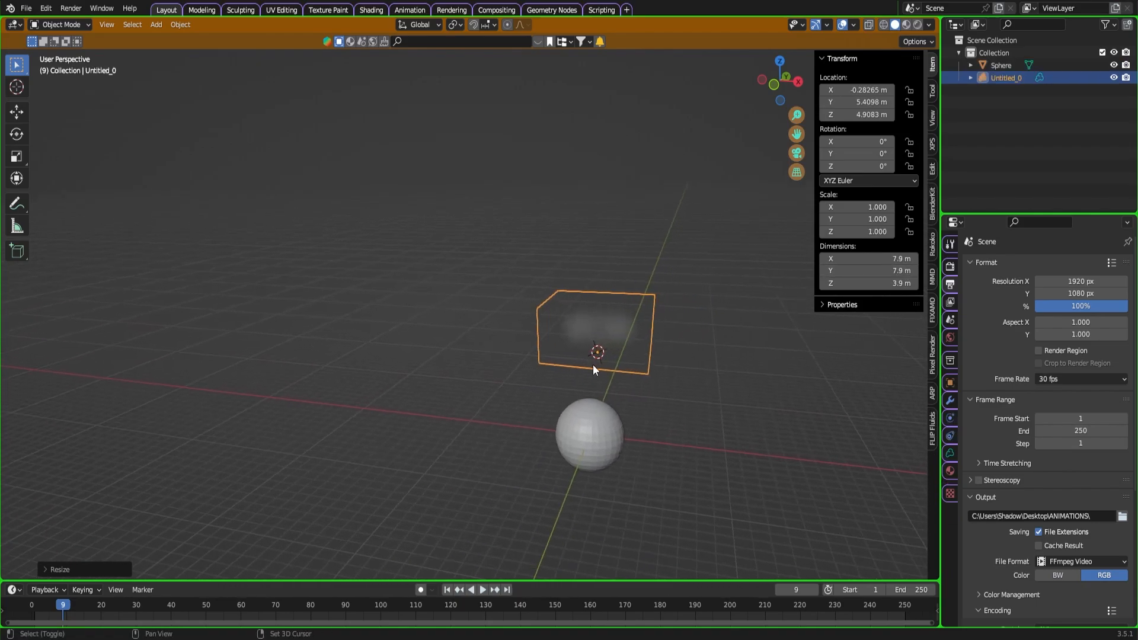
scroll(663, 363, up, 2)
key(space)
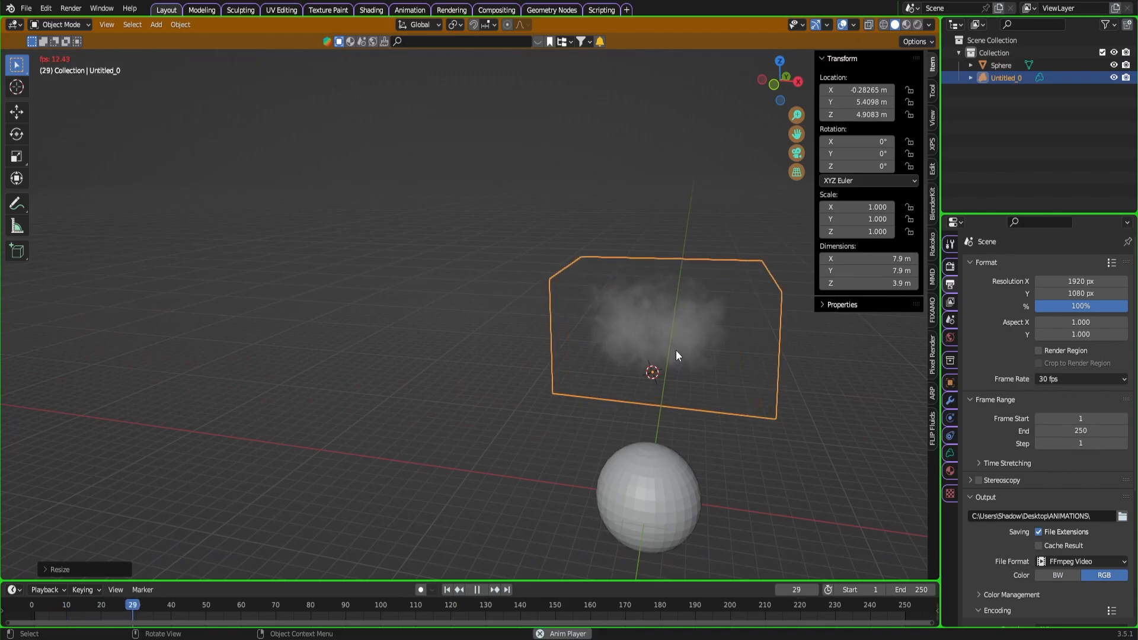
key(space)
middle_drag(676, 356, 735, 382)
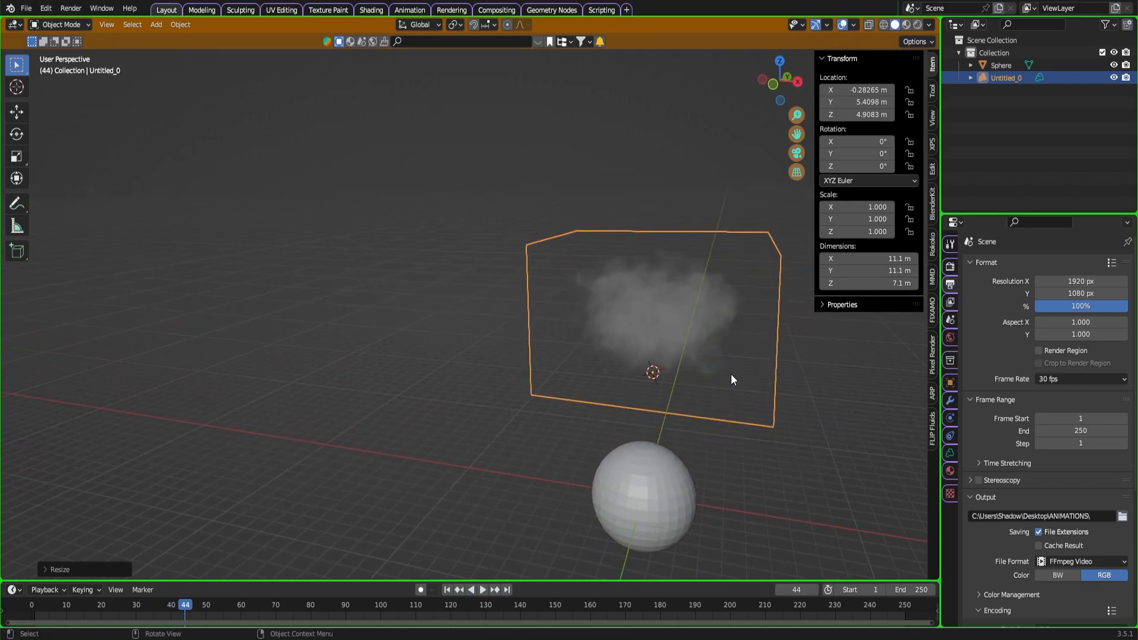
middle_drag(659, 323, 570, 330)
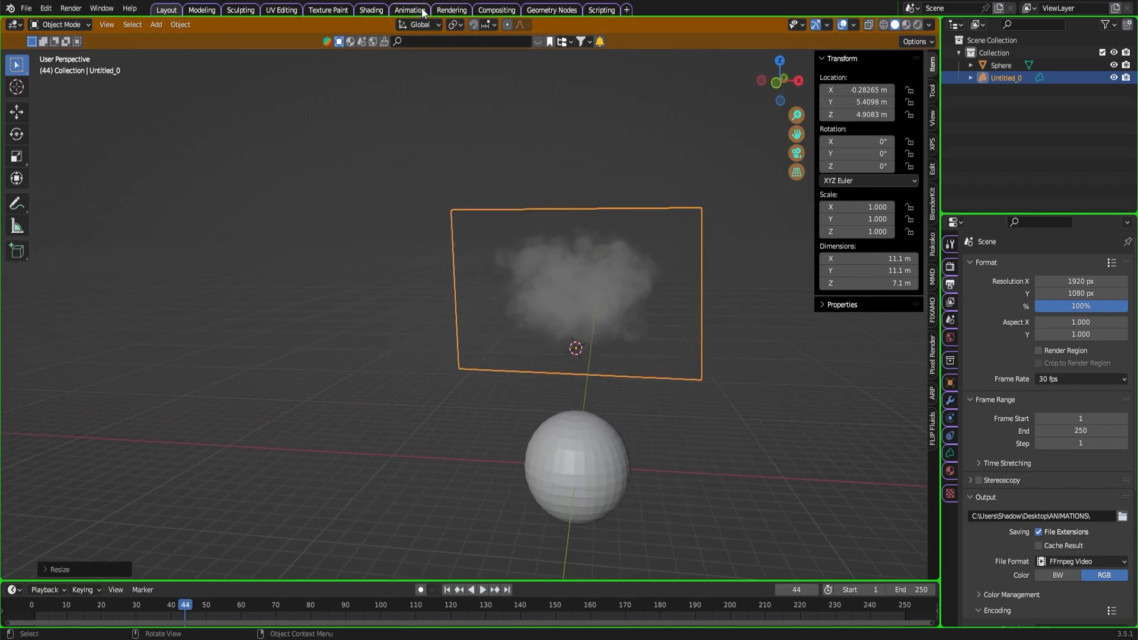
Switch to the Shading workspace, enlarge the node editor, and create a new material for the imported volume.
click(379, 12)
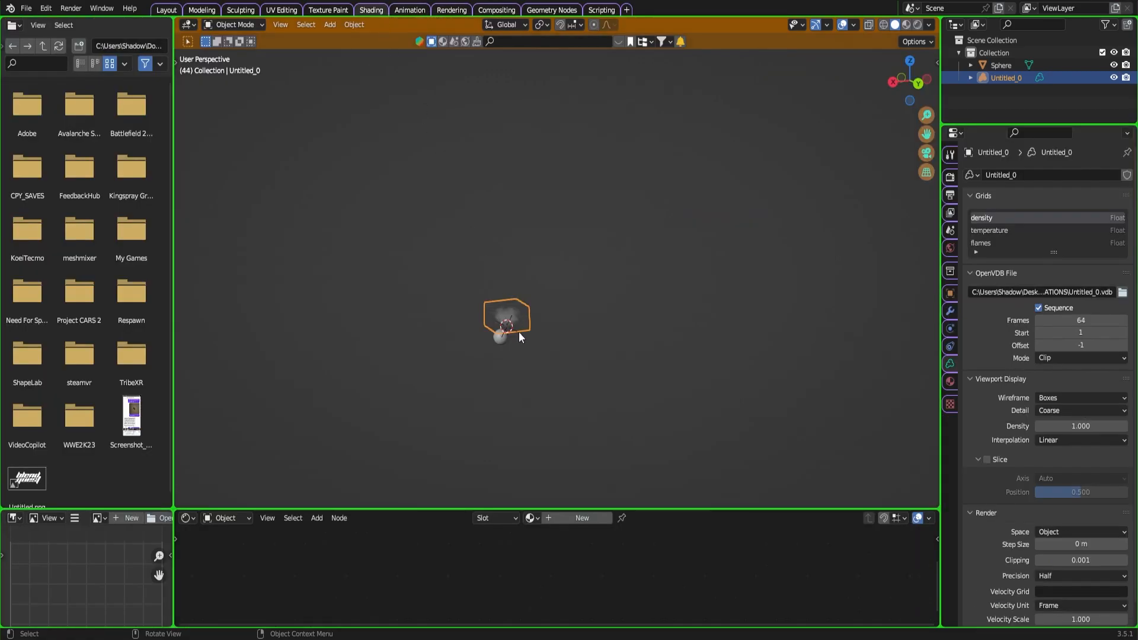
scroll(520, 333, up, 6)
shift+middle_drag(507, 382, 681, 181)
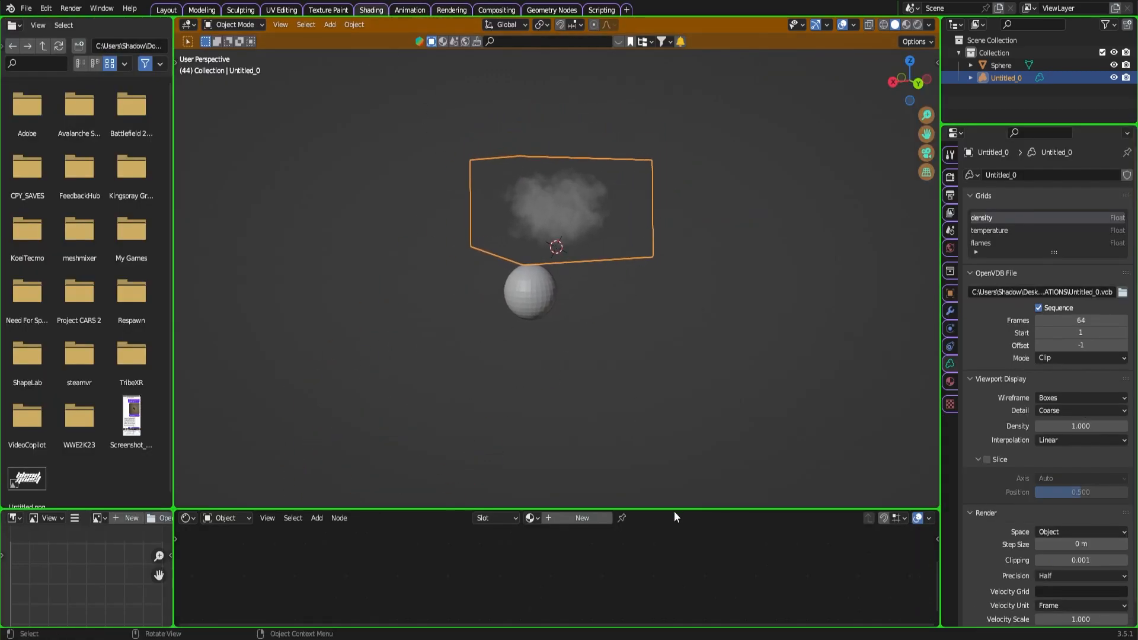
drag(673, 509, 693, 396)
click(584, 407)
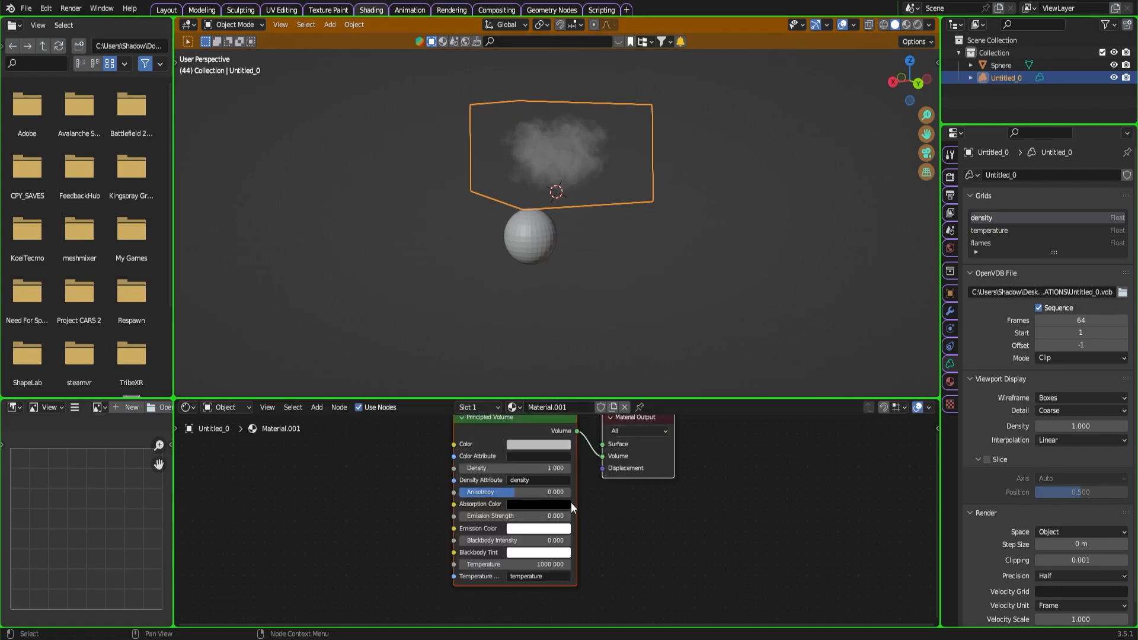
With the viewport in Rendered shading, set the Principled Volume's density to 0.8 and temperature to 14000.
mouse_move(524, 468)
mouse_down()
mouse_move(474, 469)
mouse_move(525, 468)
mouse_up()
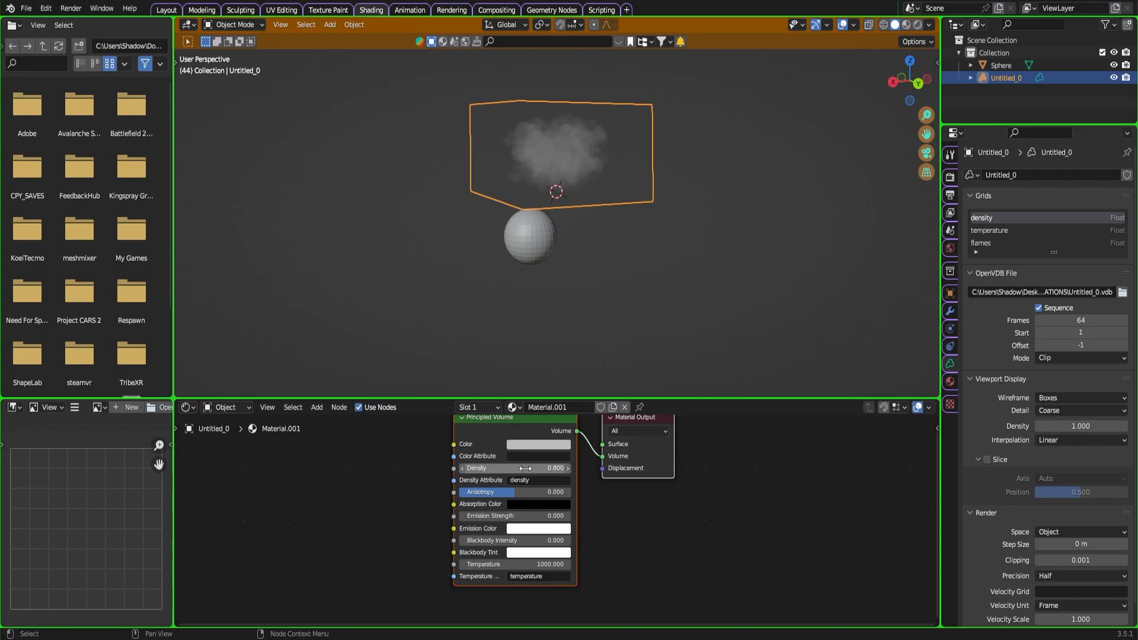
click(919, 25)
mouse_move(700, 143)
shift+middle_down()
mouse_move(706, 210)
mouse_move(705, 180)
shift+middle_up()
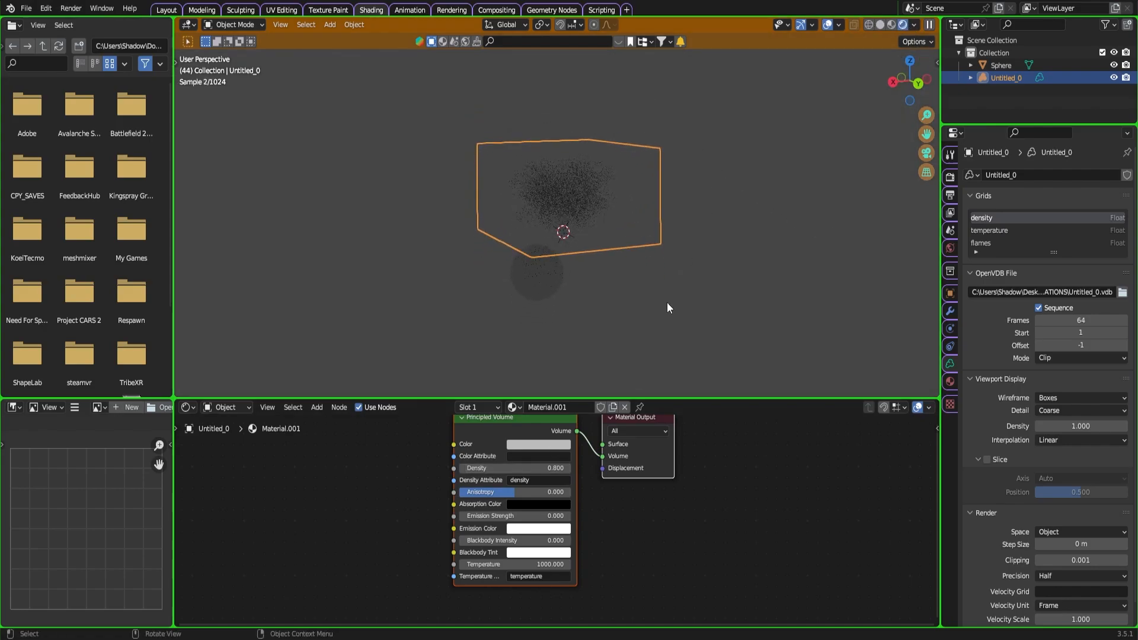
click(536, 564)
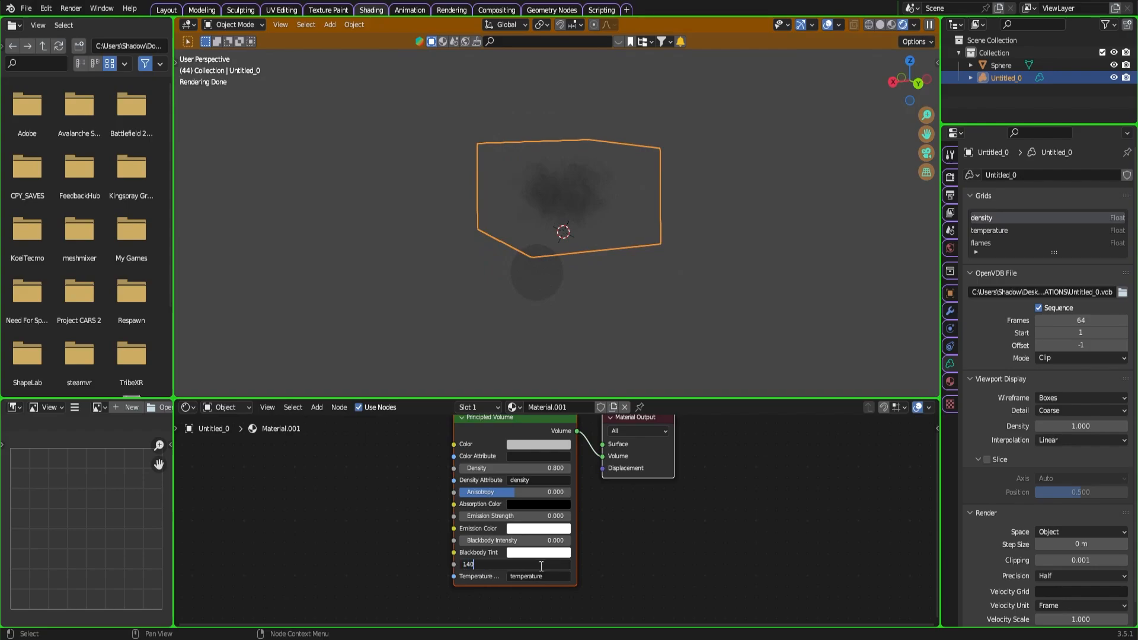
key(Return)
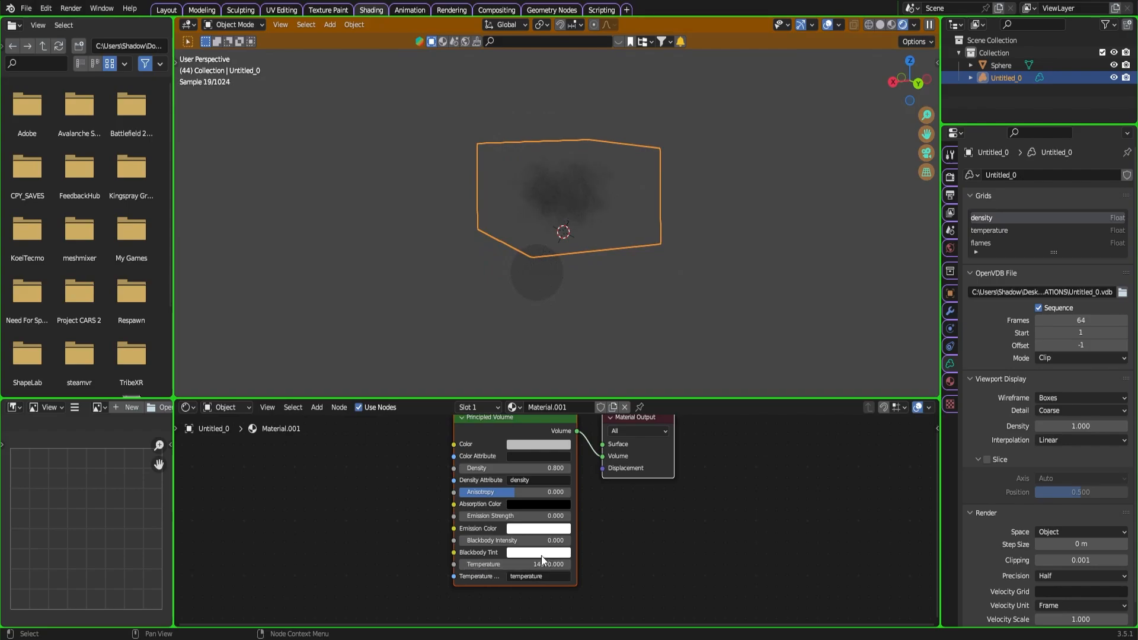
Try a Blackbody Intensity of about 0.959 while playing the animation, and set it back to 0.
drag(542, 549, 584, 549)
key(space)
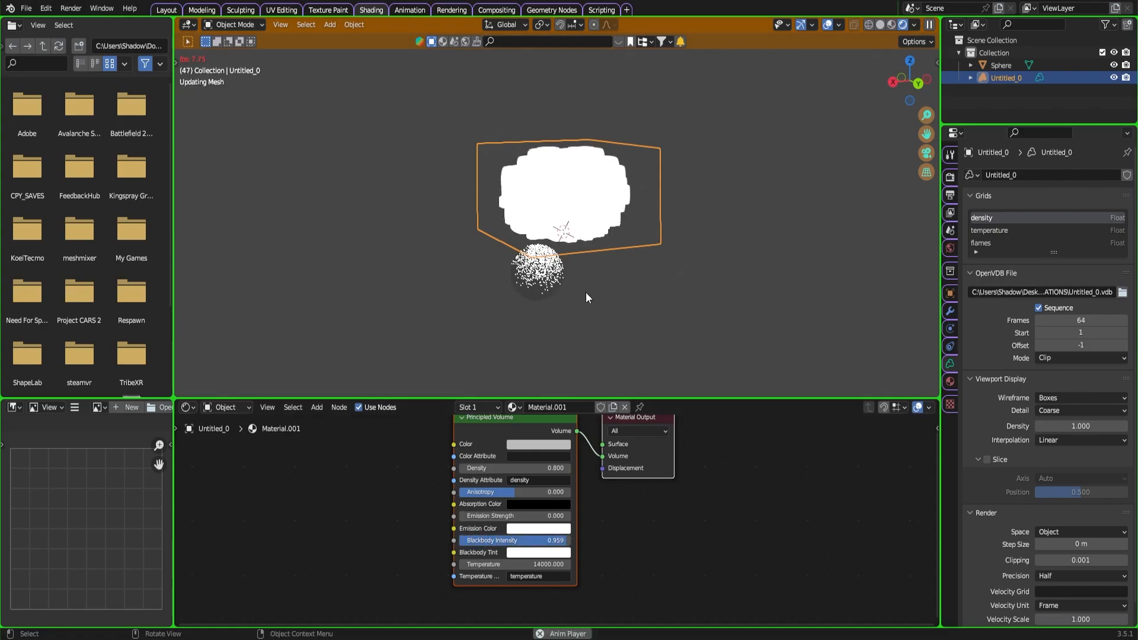
key(space)
drag(523, 539, 457, 540)
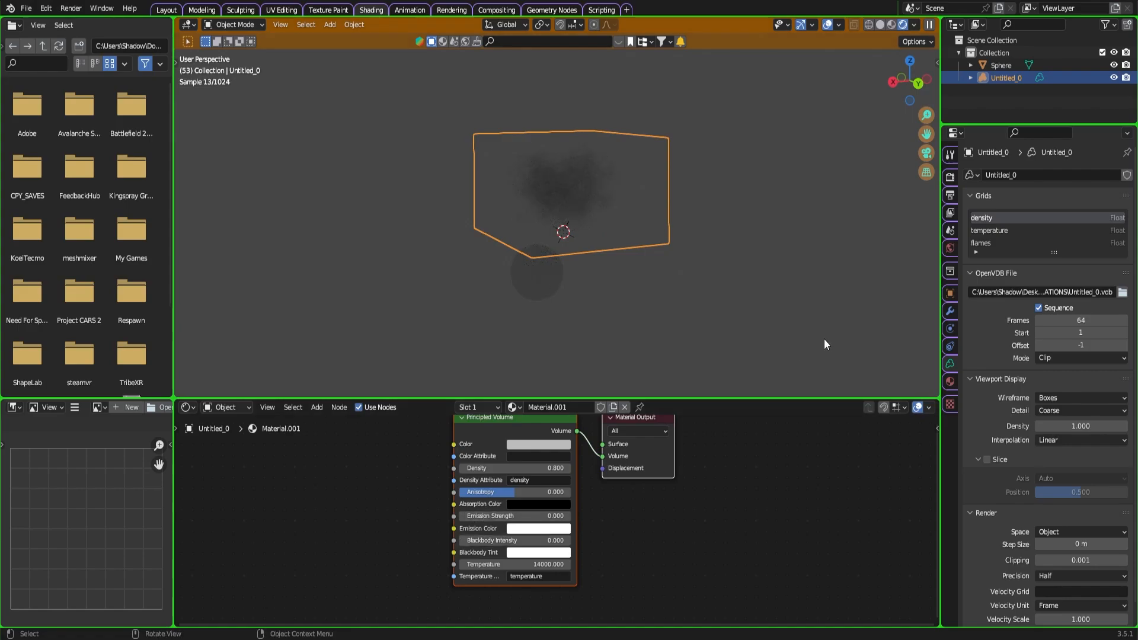
Set the Principled Volume's temperature attribute to flames and its Blackbody Intensity to about 0.559, playing the animation to check.
click(524, 577)
key(space)
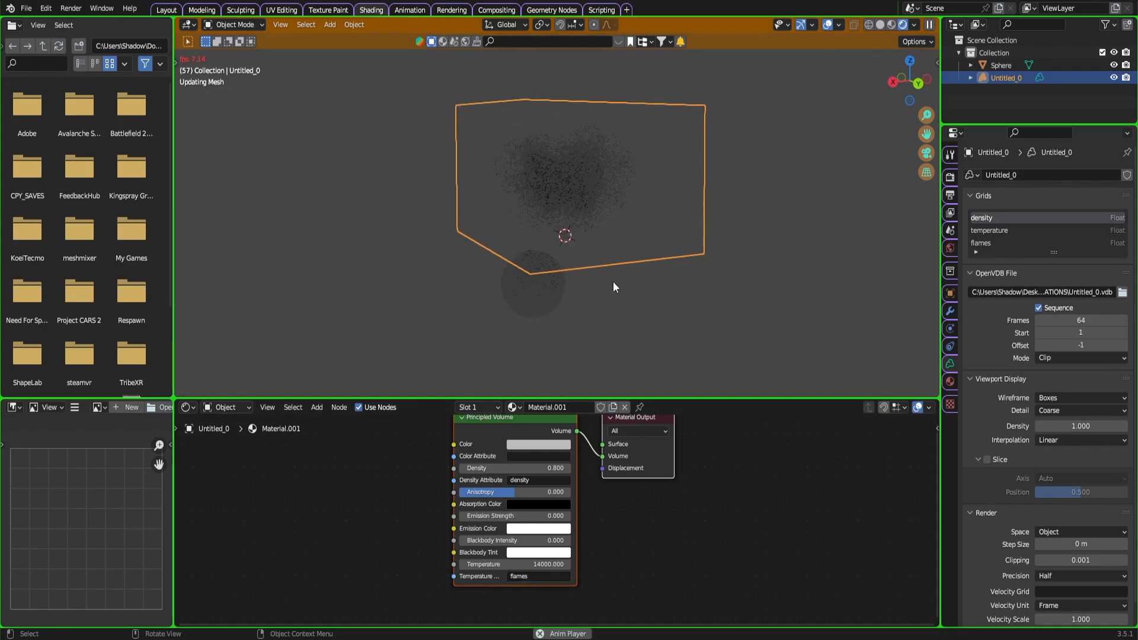
key(space)
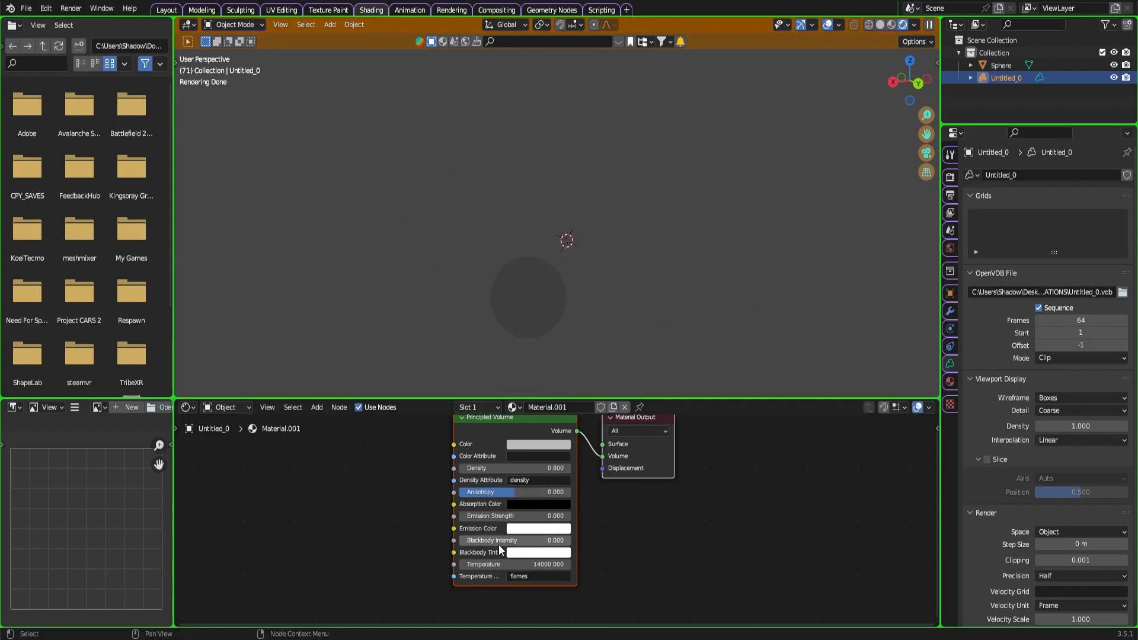
drag(499, 541, 501, 505)
key(space)
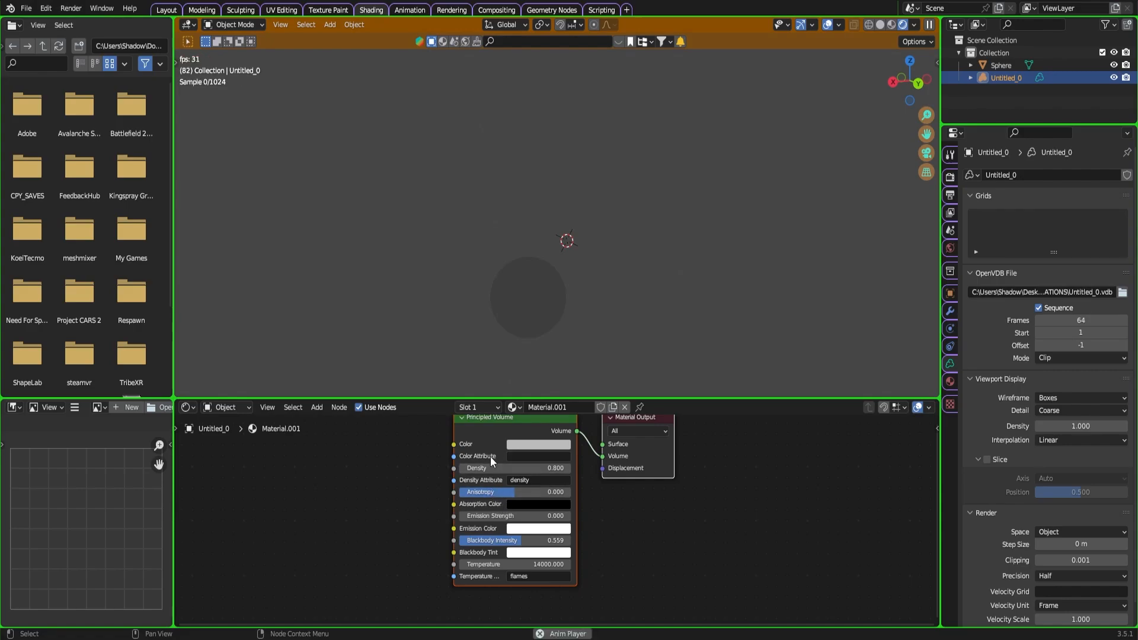
click(609, 219)
key(space)
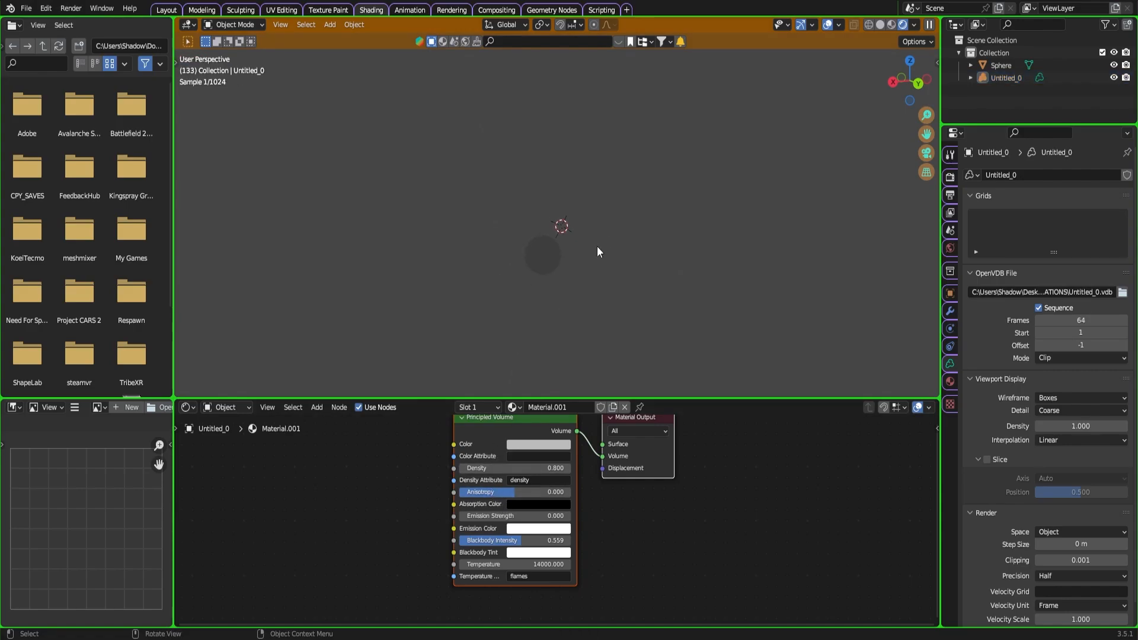
Return to the Layout workspace, replay the volume's animation from its early frames, and stop at frame 32.
click(166, 10)
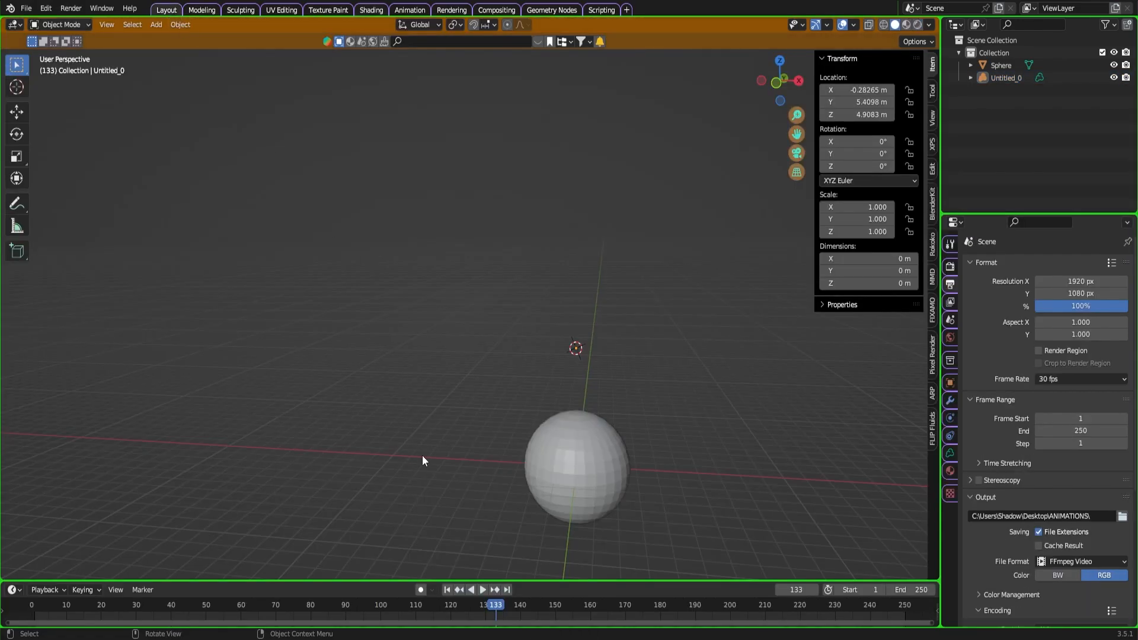
scroll(423, 461, down, 1)
click(61, 613)
key(space)
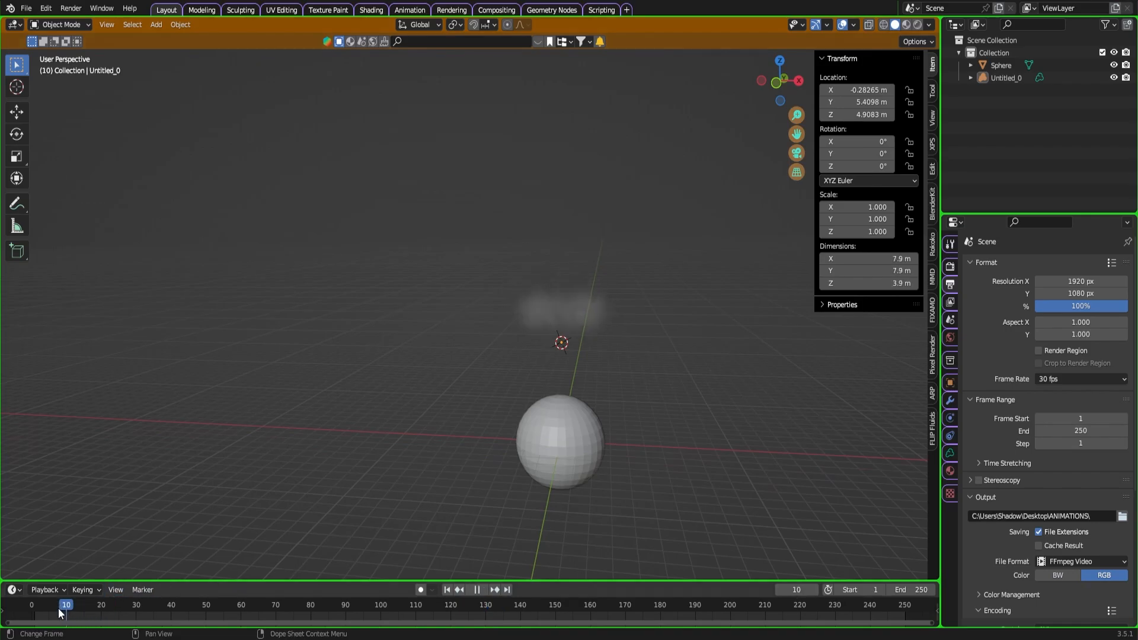
click(45, 605)
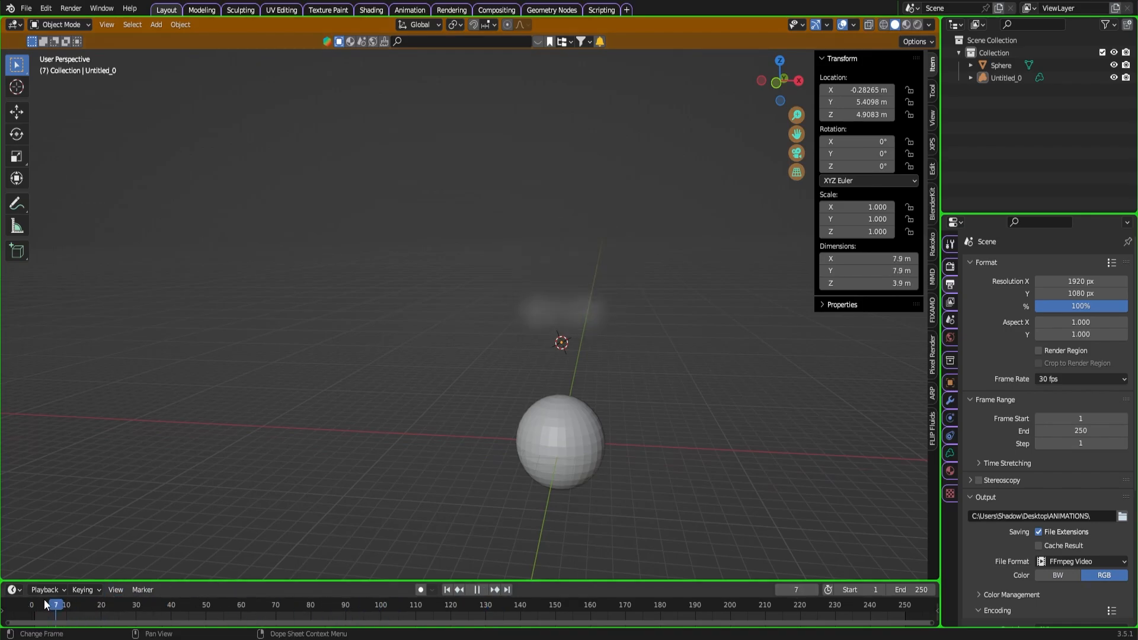
click(145, 605)
key(space)
Scale the smoke volume up to about 2.523 and move it down around the sphere, to about Z -5.08 m.
click(531, 327)
key(s)
click(515, 224)
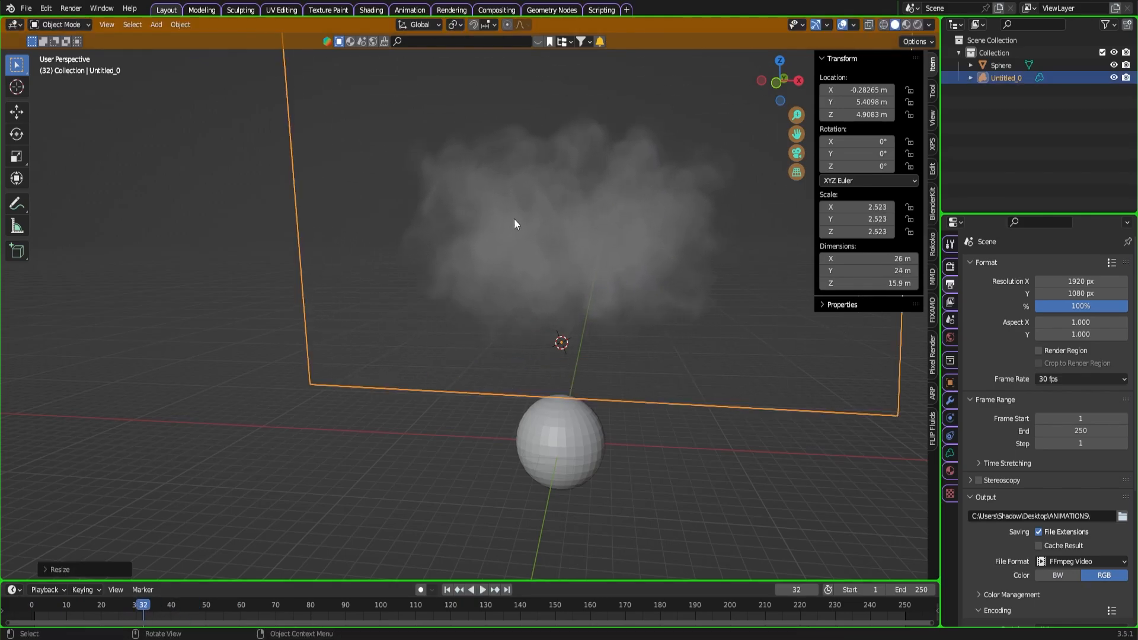
key(g)
click(503, 377)
middle_drag(503, 378, 421, 391)
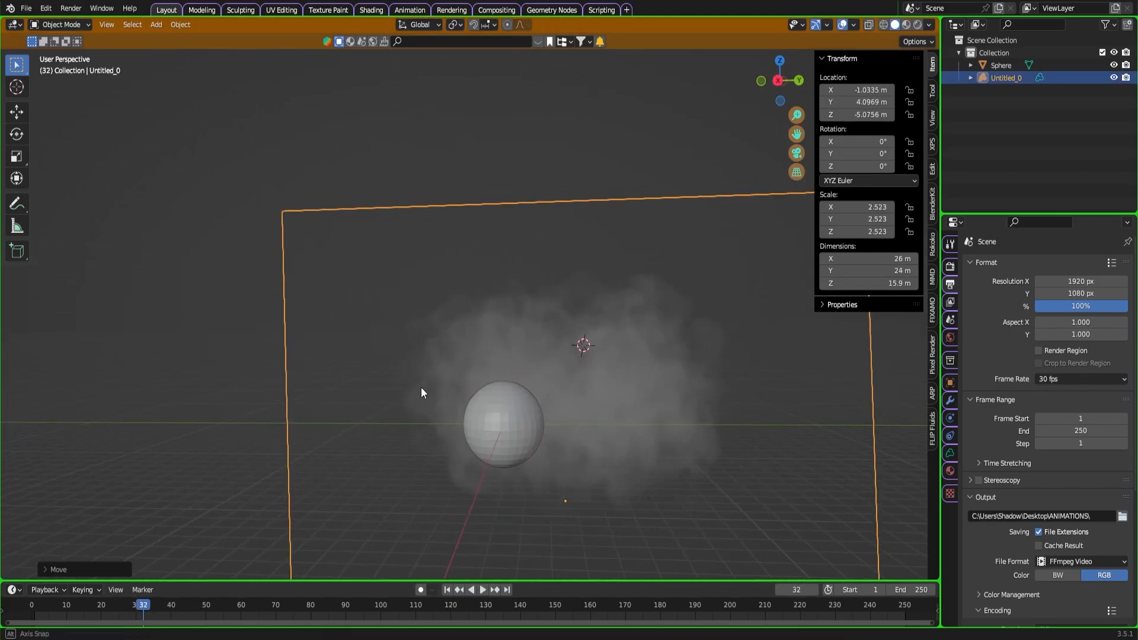
Preview the volume in Rendered shading, scrubbing through its early frames and viewing the fire from different sides.
click(917, 25)
scroll(663, 333, up, 1)
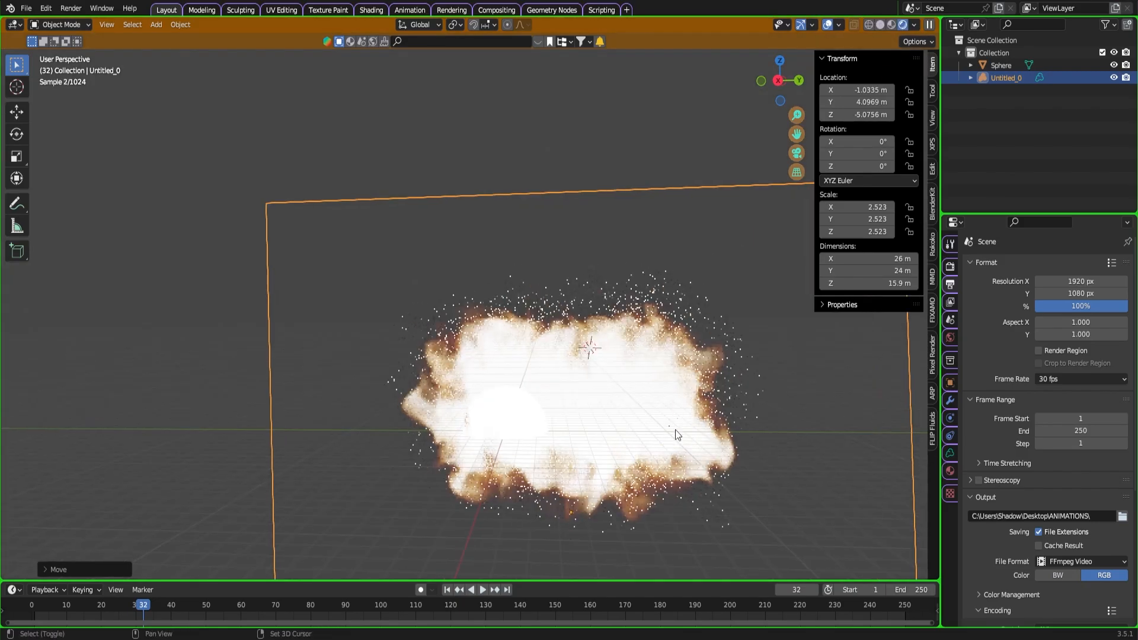
shift+middle_drag(675, 429, 578, 336)
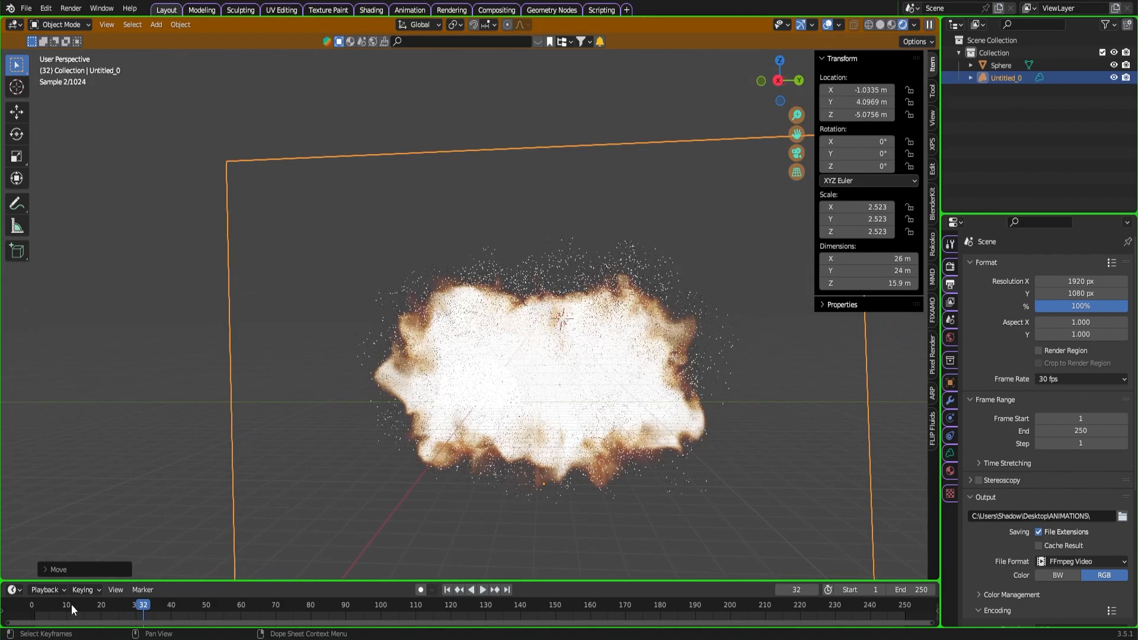
mouse_move(67, 605)
mouse_down()
mouse_move(52, 606)
mouse_move(81, 603)
mouse_up()
middle_drag(178, 498, 320, 454)
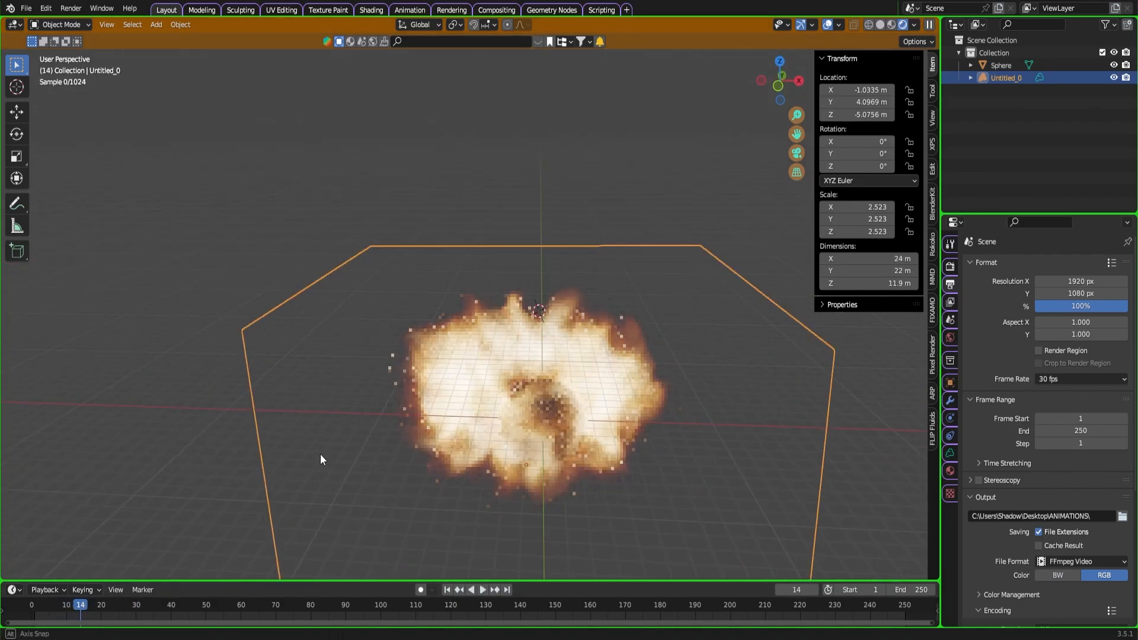
drag(84, 607, 34, 611)
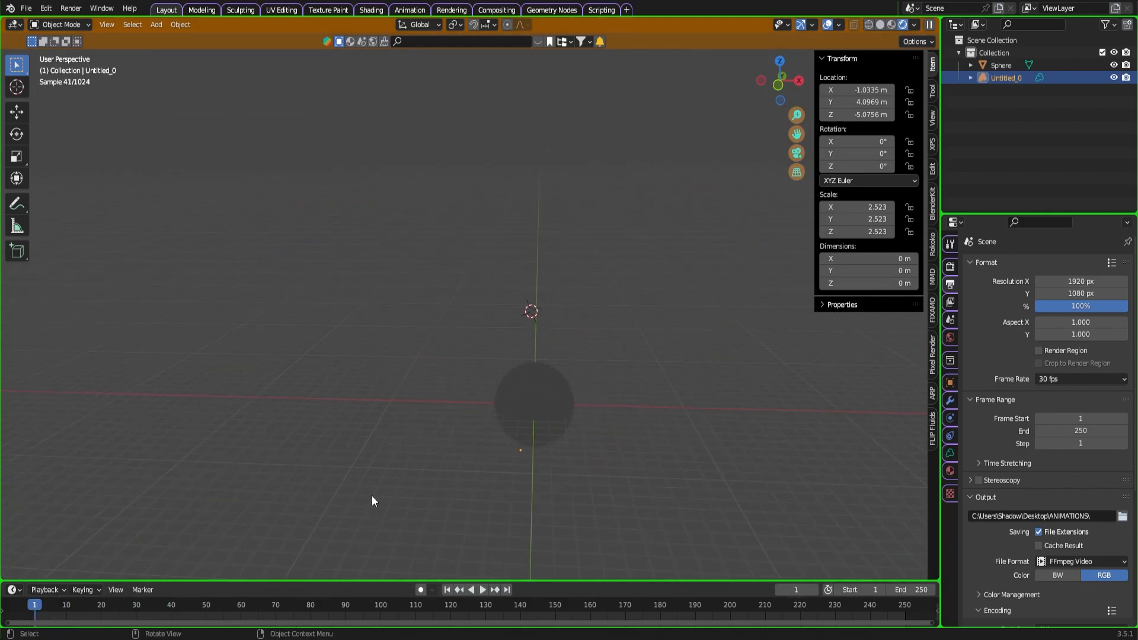
middle_drag(372, 495, 332, 445)
click(59, 602)
shift+middle_drag(351, 482, 307, 225)
drag(61, 618, 119, 605)
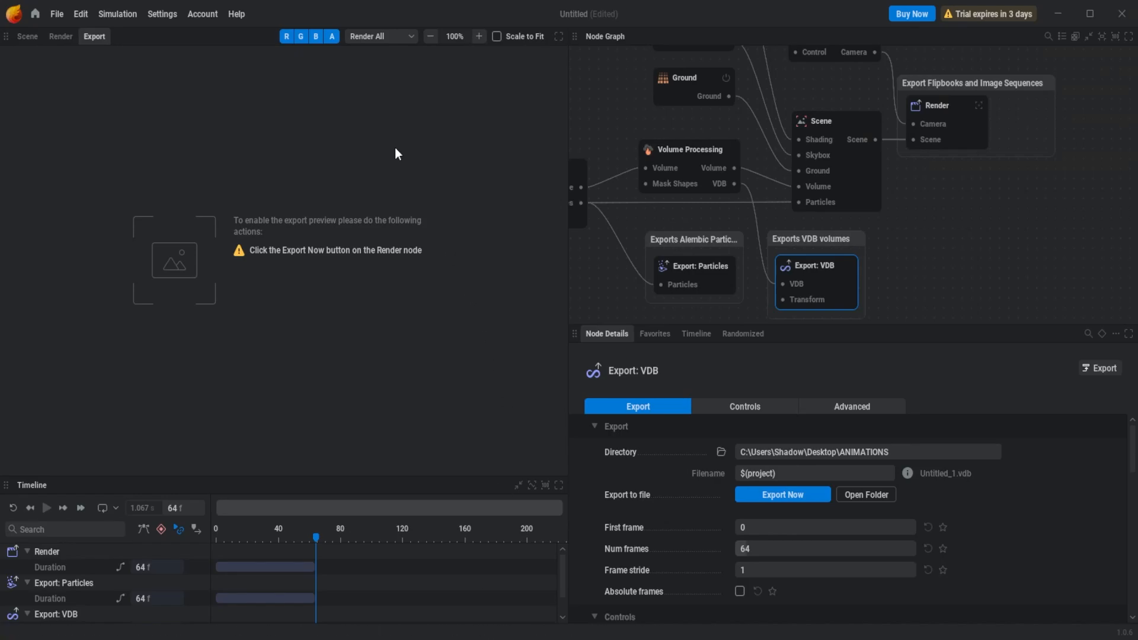
Switch to EmberGen and look through its home page of recent projects, starter templates and news.
click(36, 15)
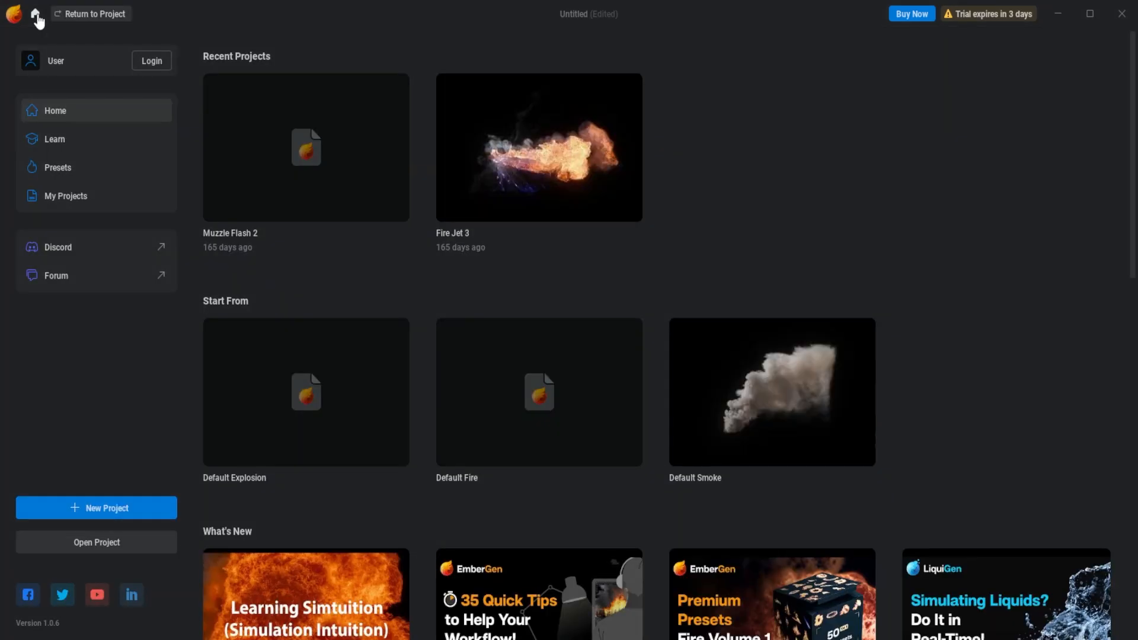
scroll(593, 238, down, 2)
scroll(594, 240, down, 10)
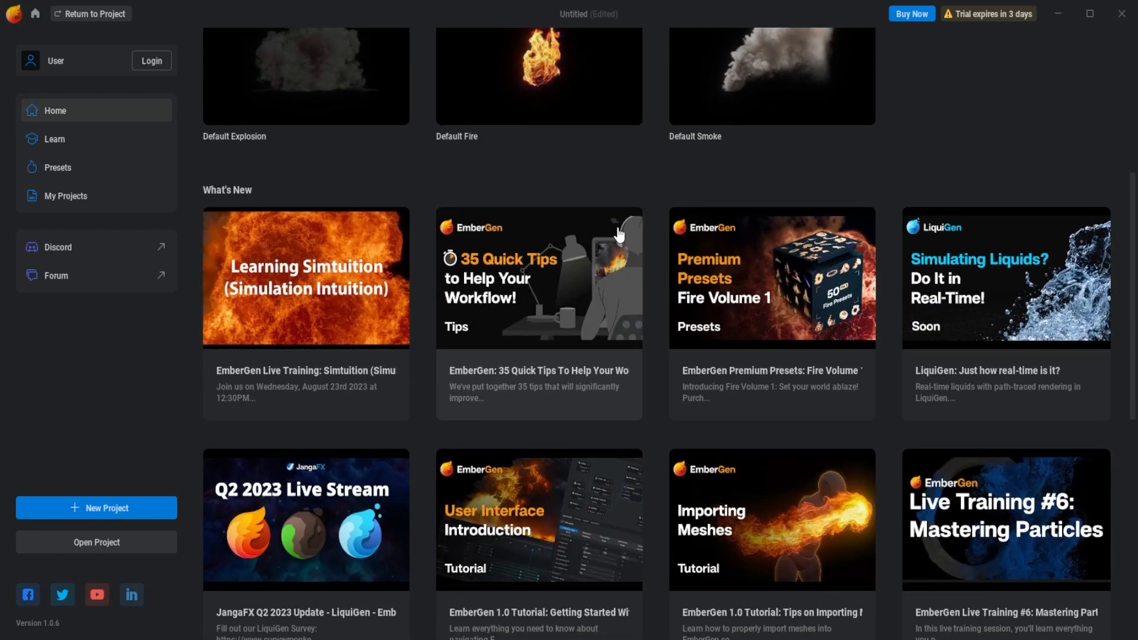
scroll(606, 343, up, 5)
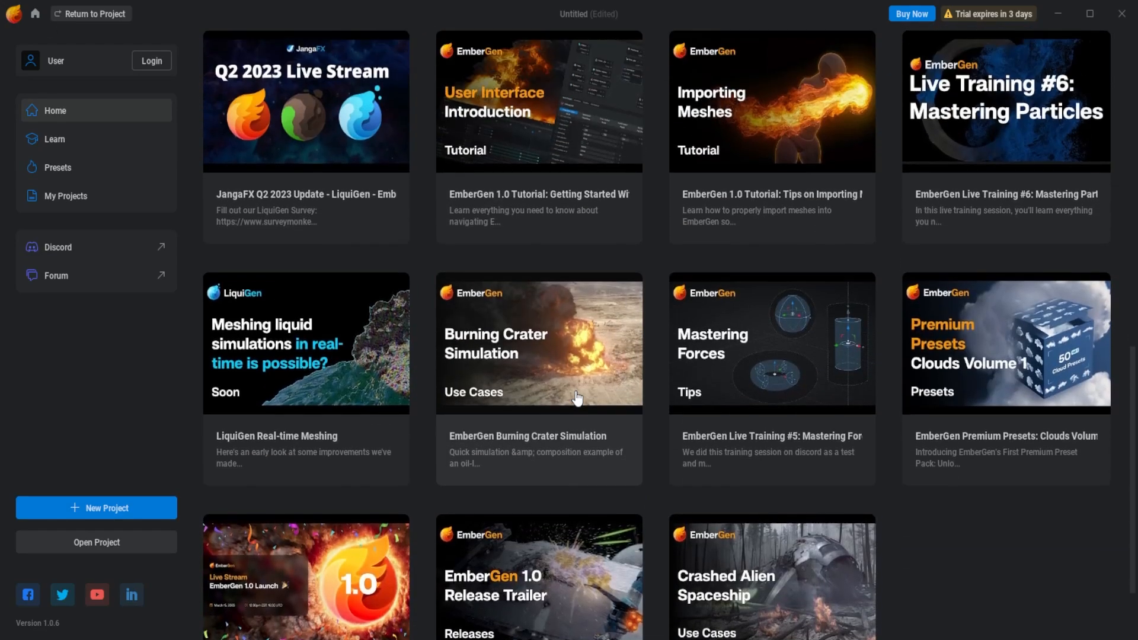
scroll(566, 403, up, 3)
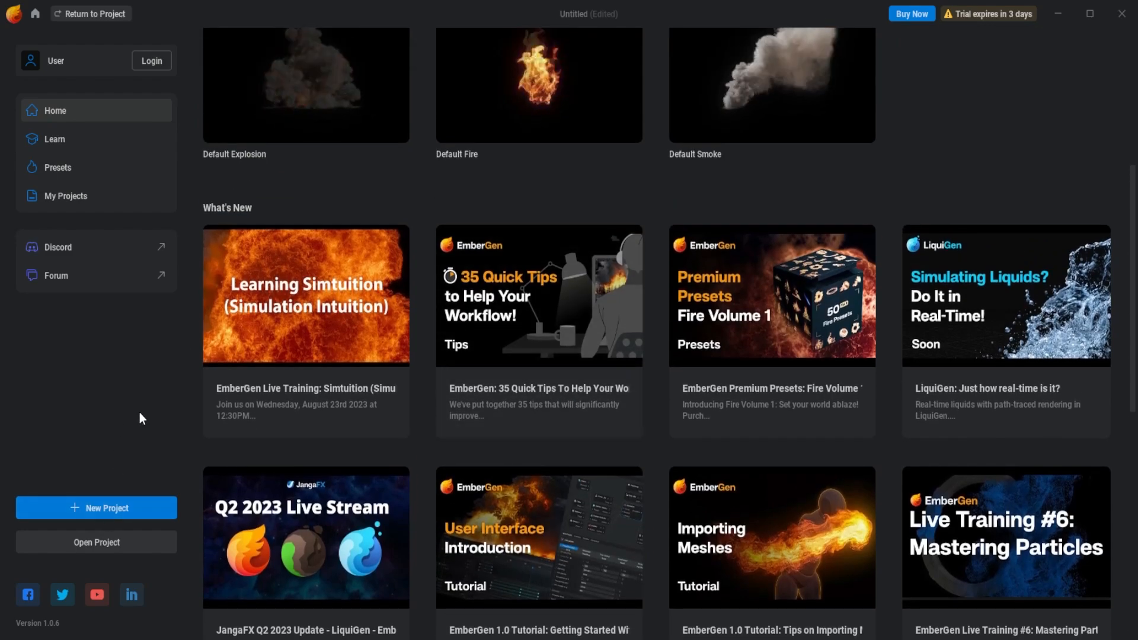
scroll(708, 278, up, 5)
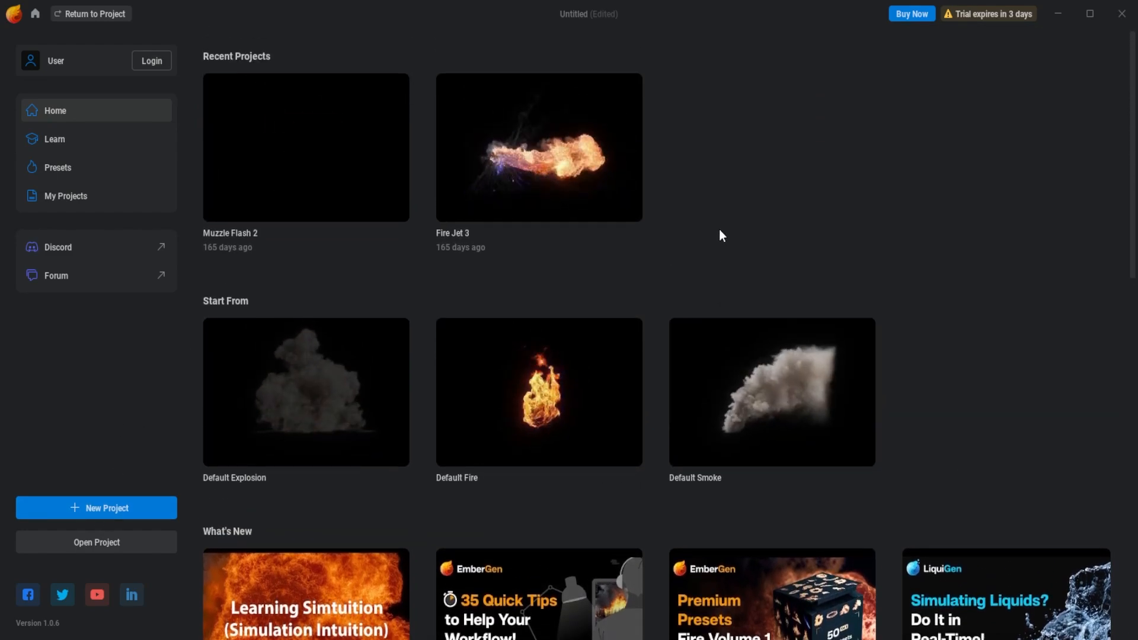
Browse EmberGen's preset library for a fire, smoke or explosion simulation to open.
click(89, 169)
scroll(757, 283, down, 4)
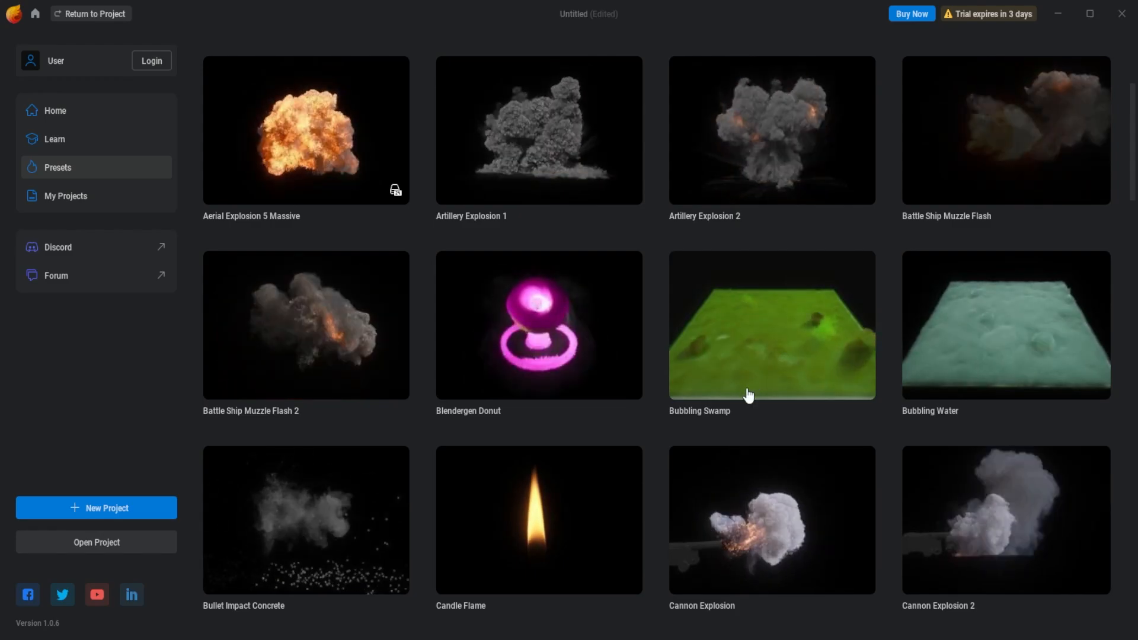
scroll(752, 388, down, 3)
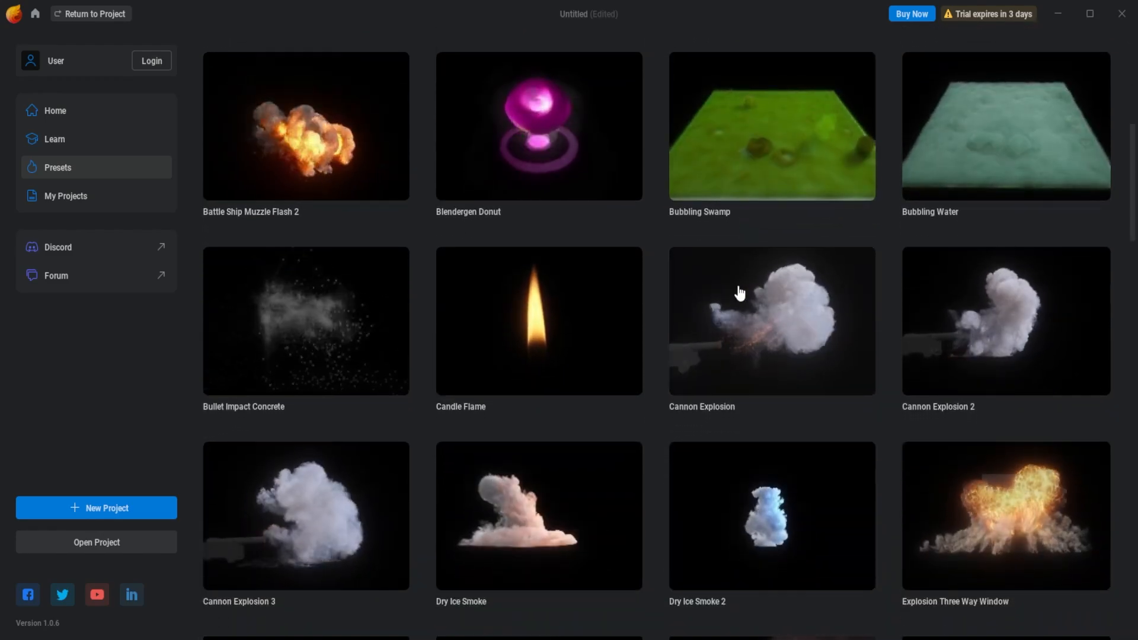
scroll(574, 316, down, 9)
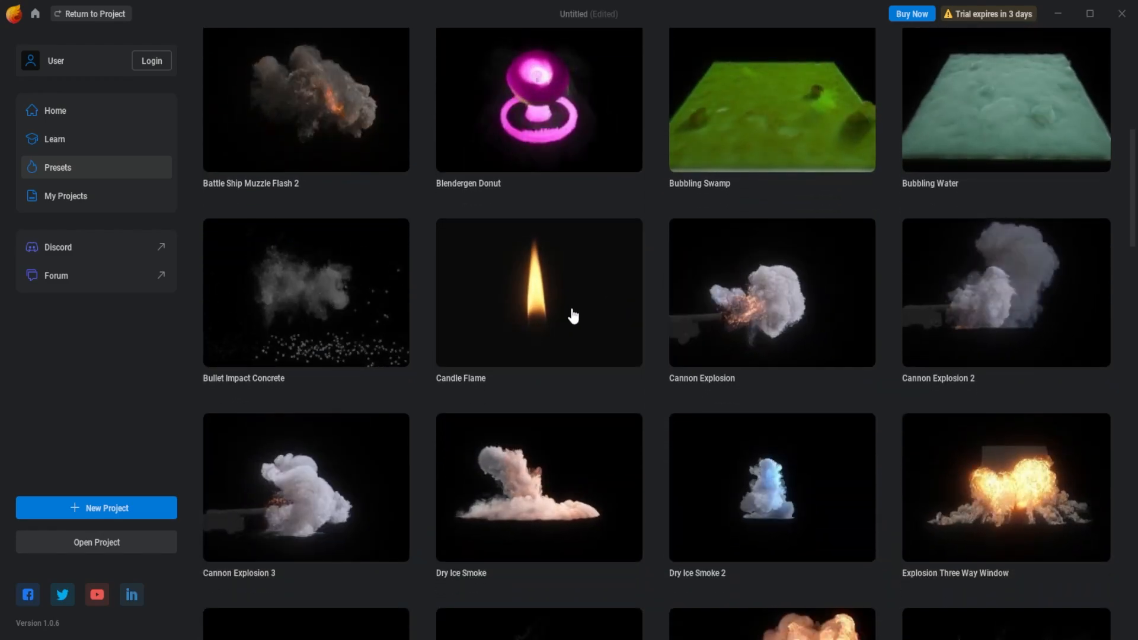
scroll(578, 308, down, 10)
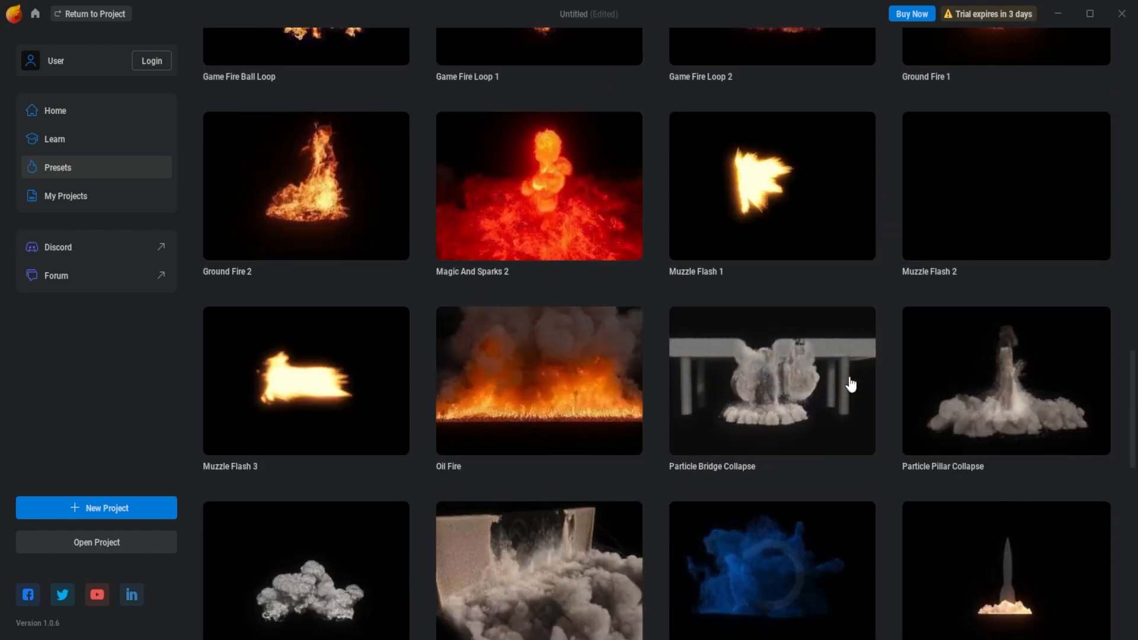
scroll(798, 387, down, 5)
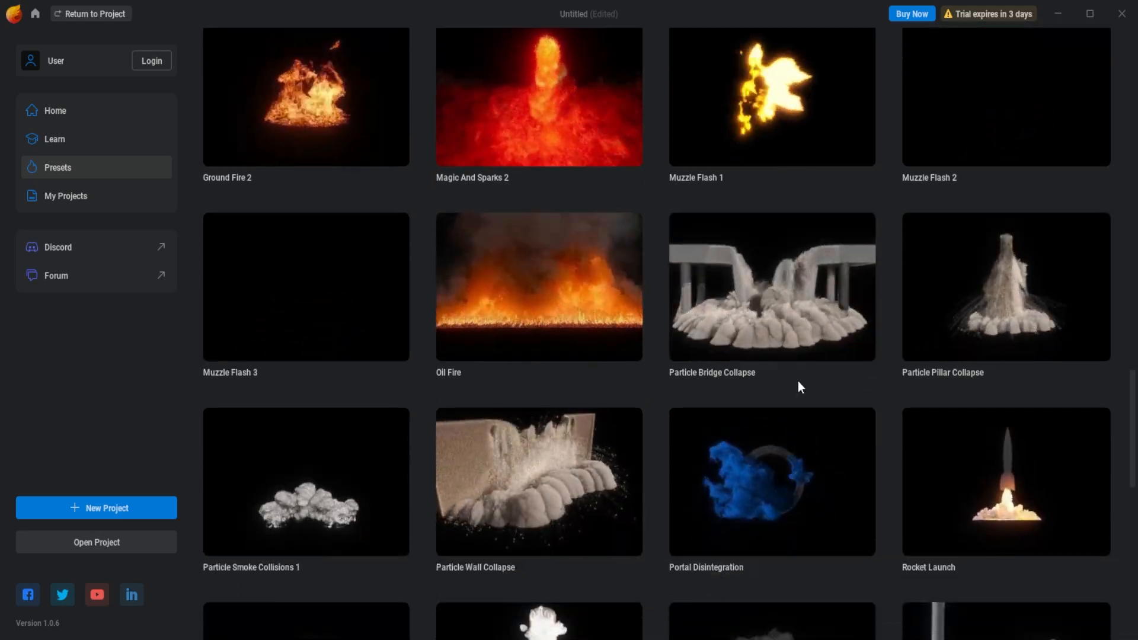
scroll(783, 421, down, 2)
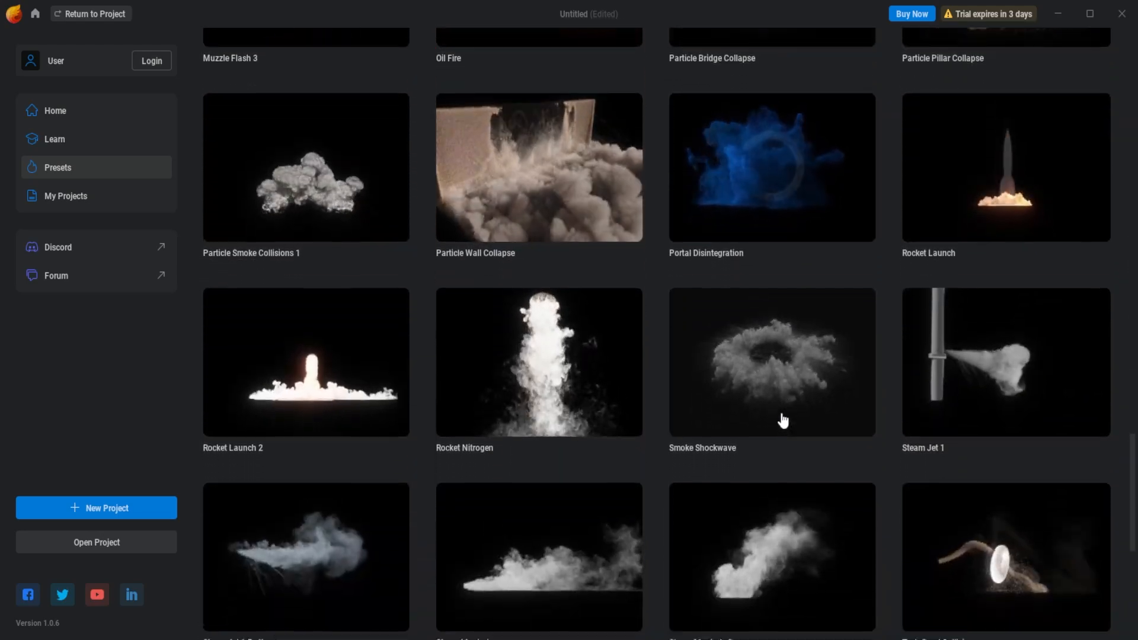
scroll(944, 349, down, 6)
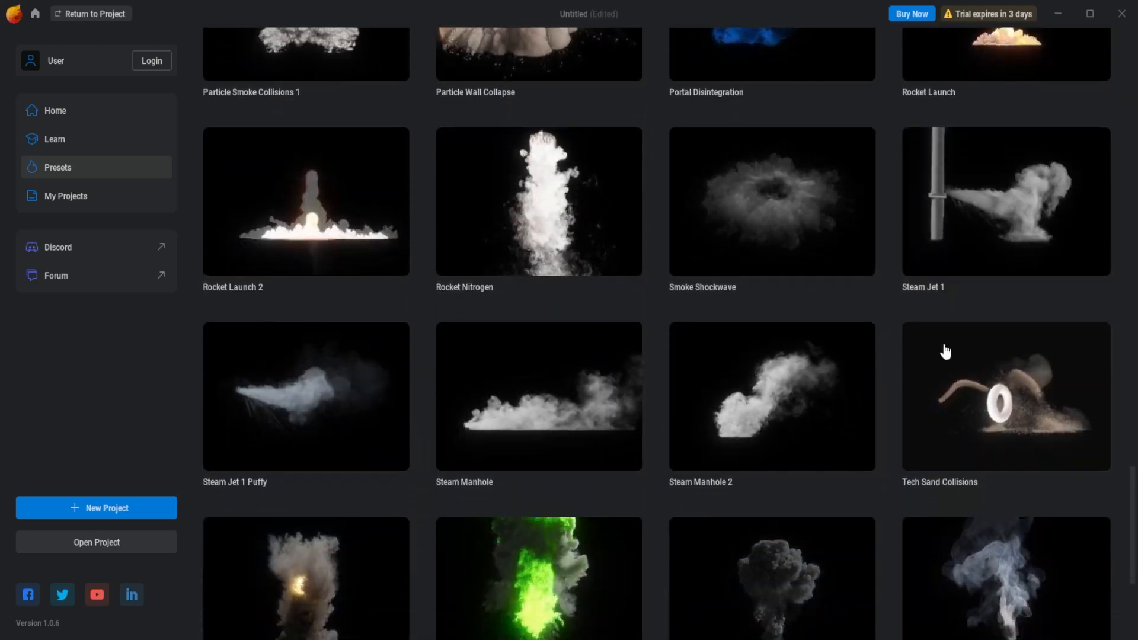
scroll(701, 336, up, 15)
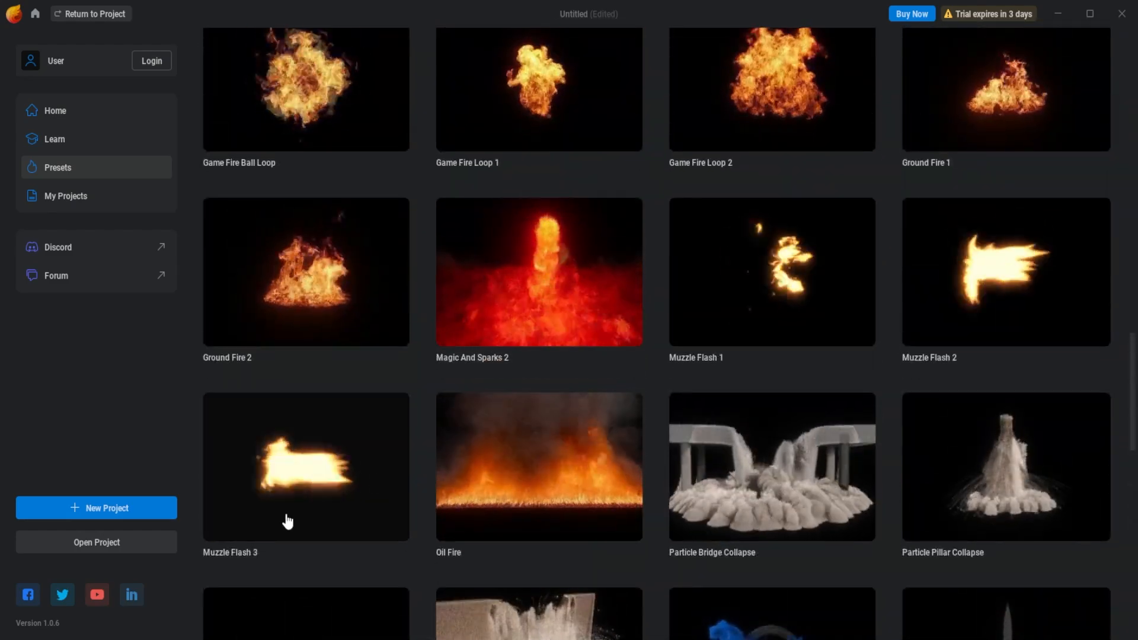
Open the Muzzle Flash 3 preset without saving the current project, and check its scene and render views at frame 0.
click(267, 469)
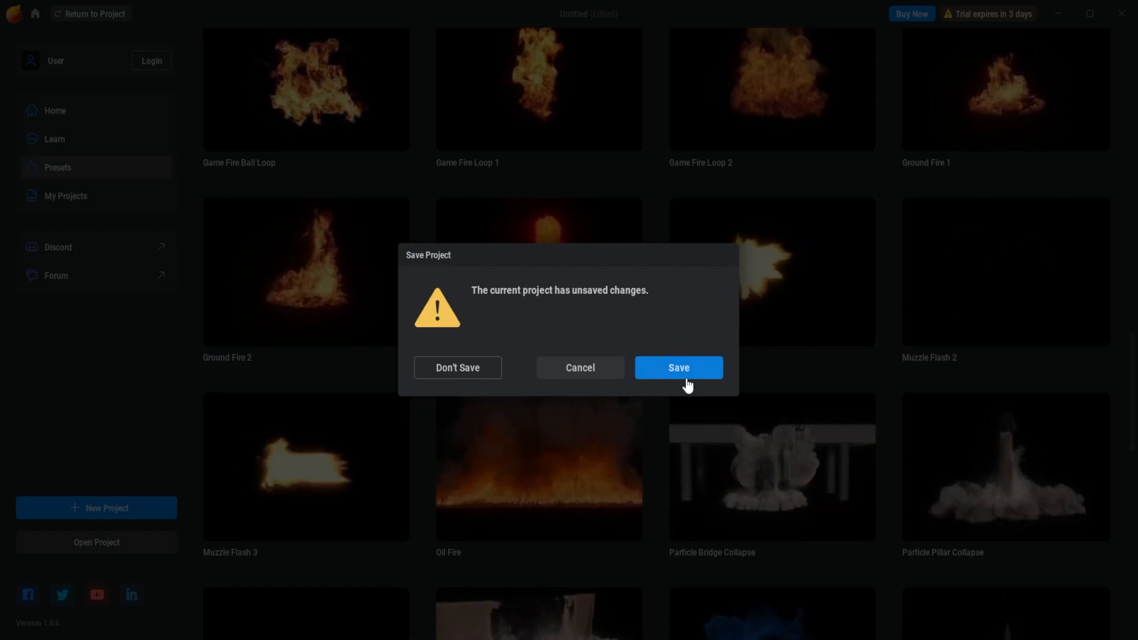
click(460, 375)
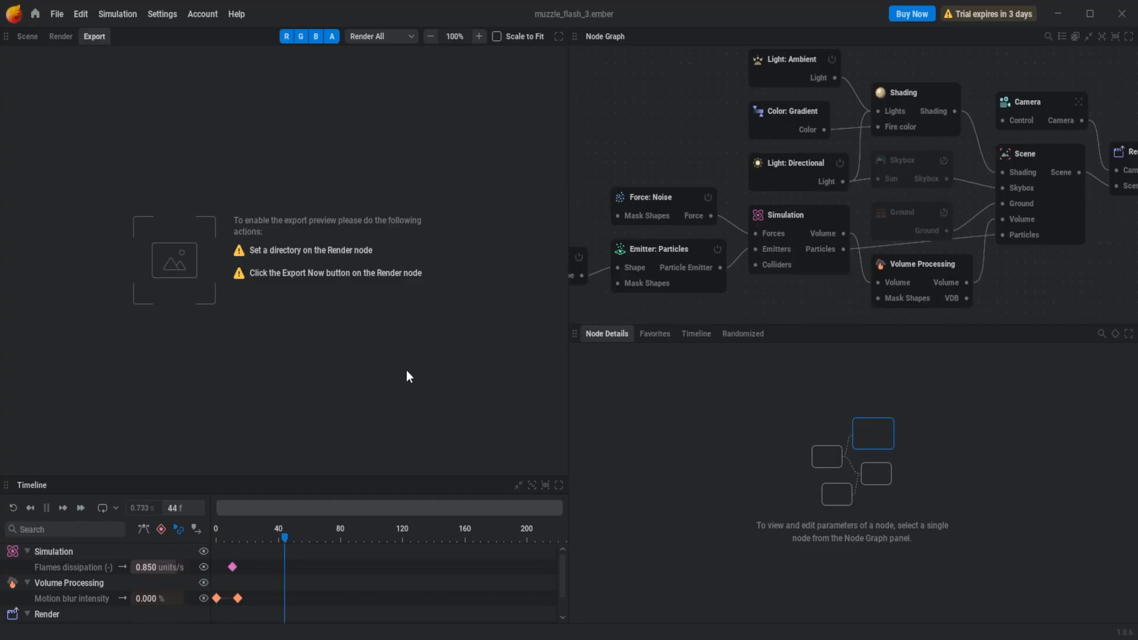
click(26, 37)
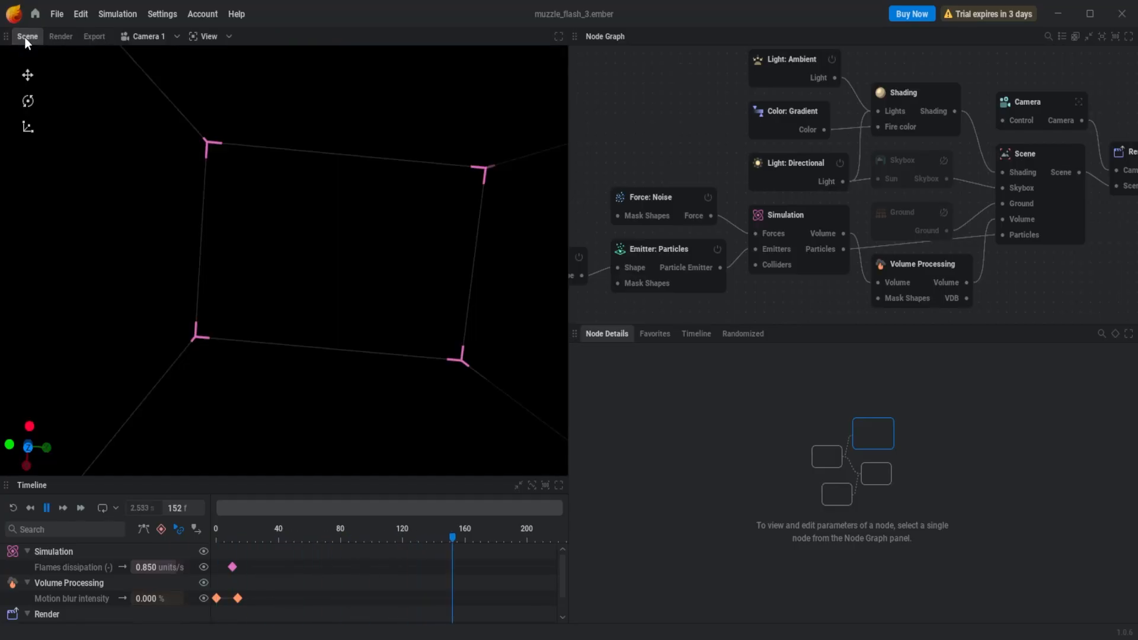
click(249, 533)
drag(250, 532, 191, 532)
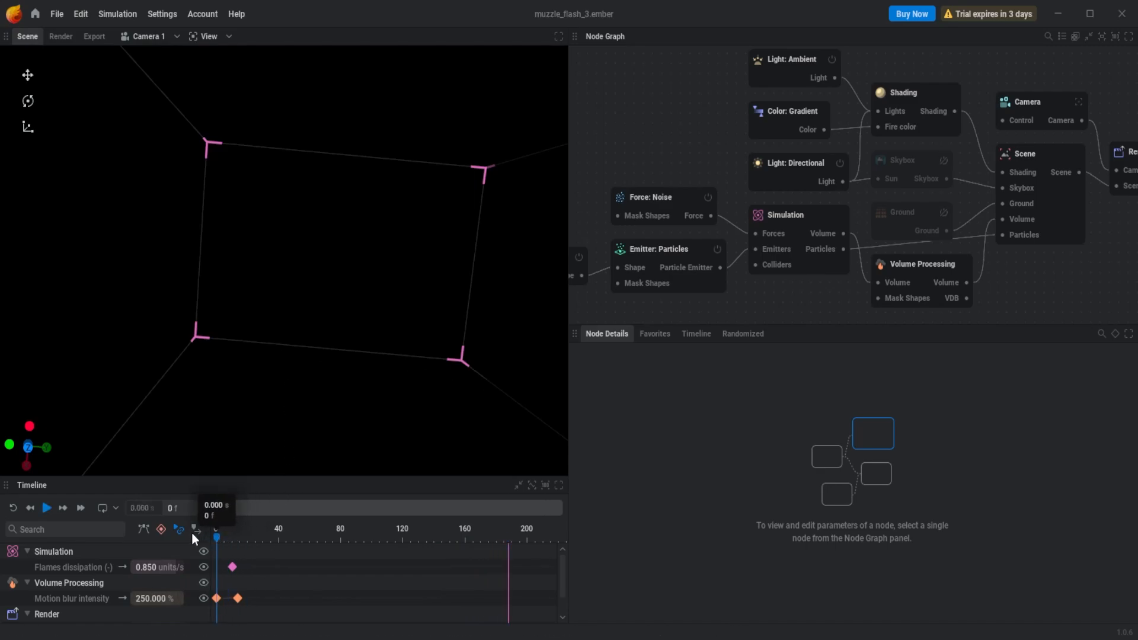
scroll(190, 177, down, 5)
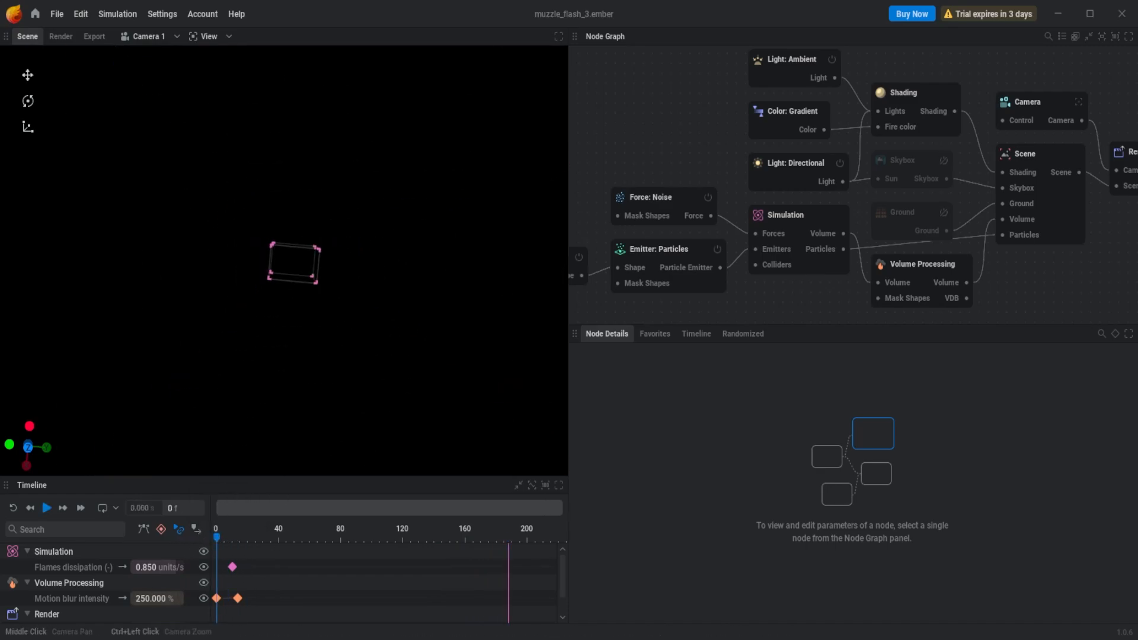
click(68, 37)
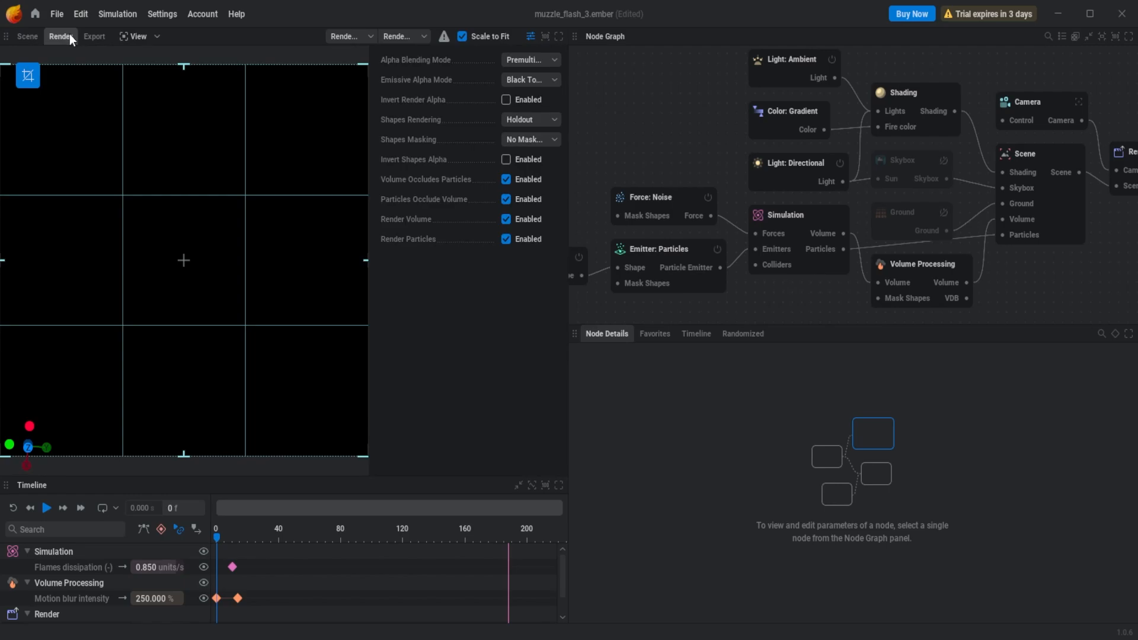
click(23, 36)
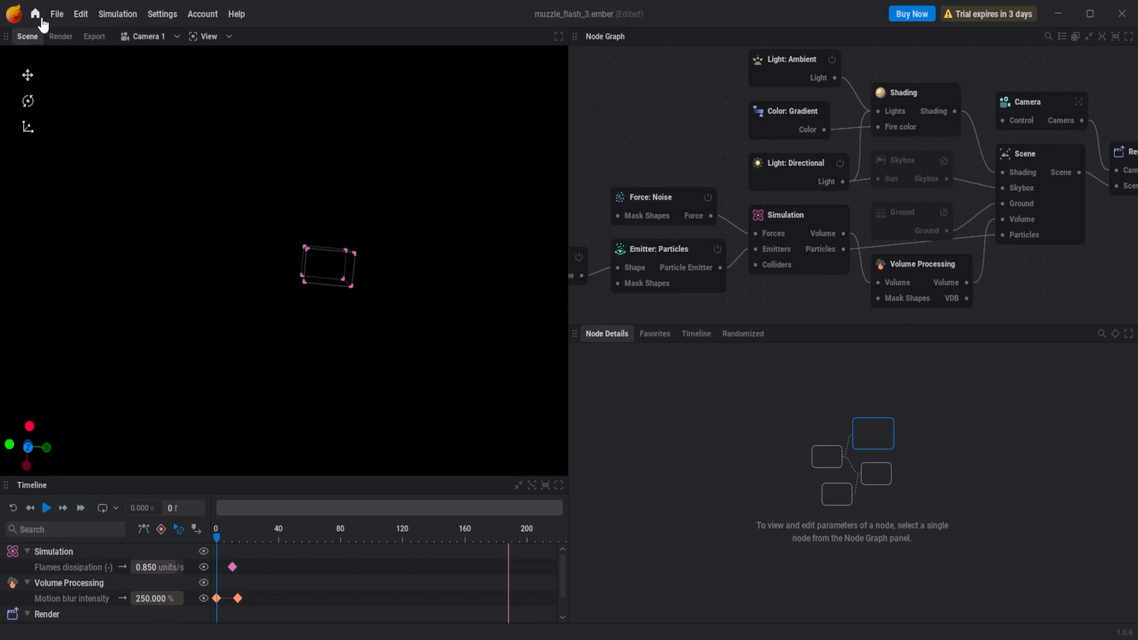
Open the Ground Fire 2 preset without saving the current project, pause its simulation at frame 116, and view the fire from another side.
click(36, 15)
click(341, 322)
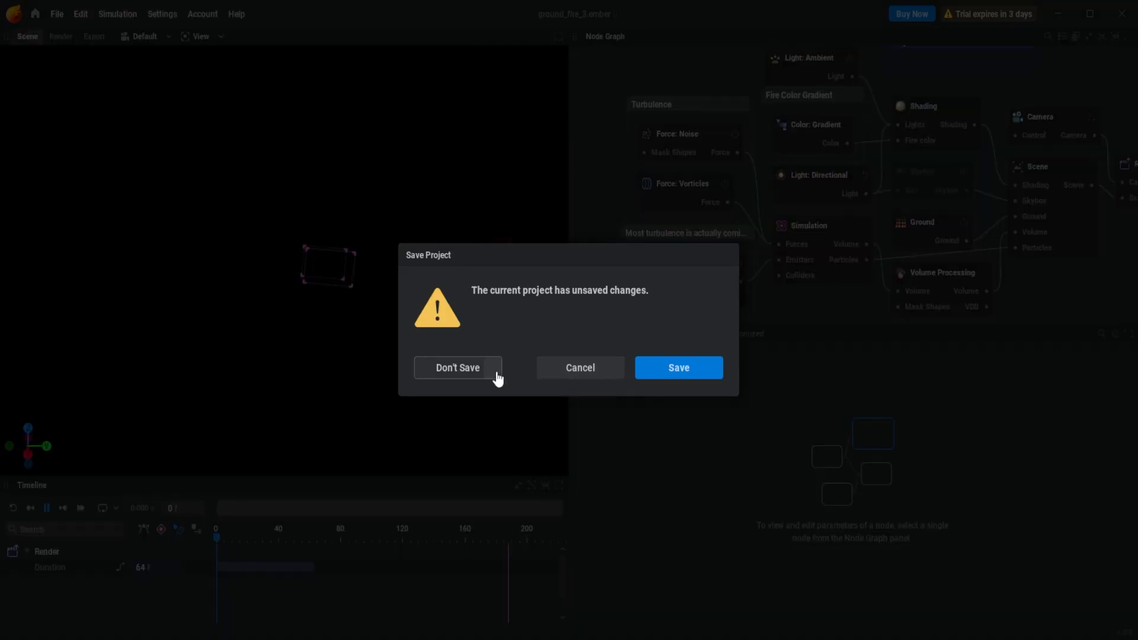
click(497, 374)
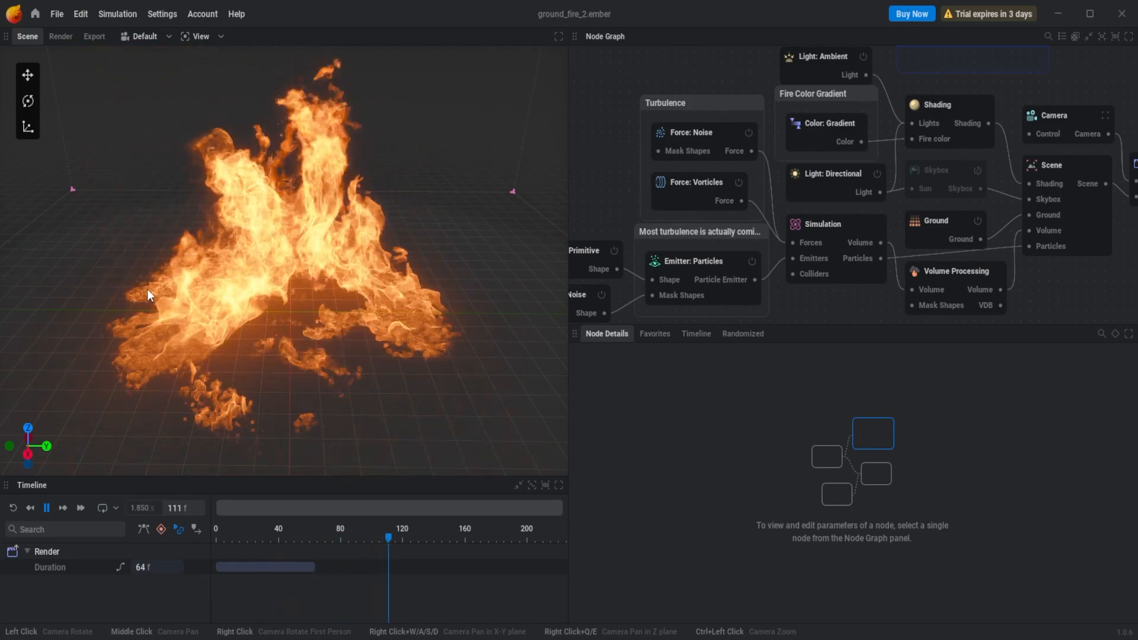
key(space)
drag(258, 342, 225, 356)
mouse_move(225, 351)
right_down()
mouse_move(356, 249)
mouse_move(279, 332)
mouse_move(166, 385)
mouse_move(161, 374)
mouse_move(225, 352)
right_up()
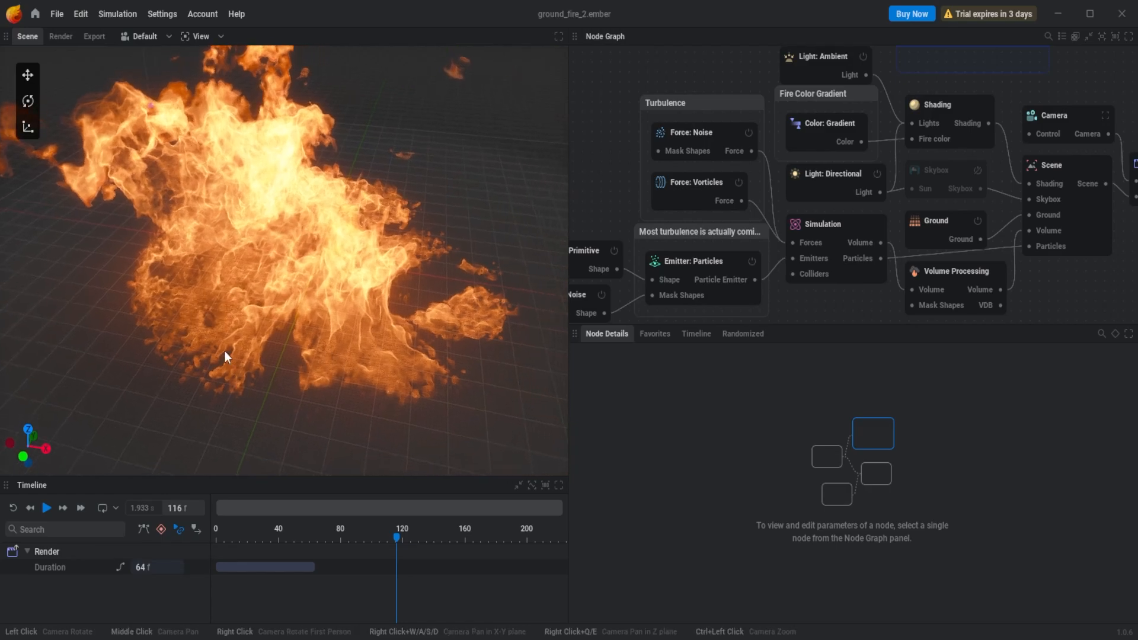